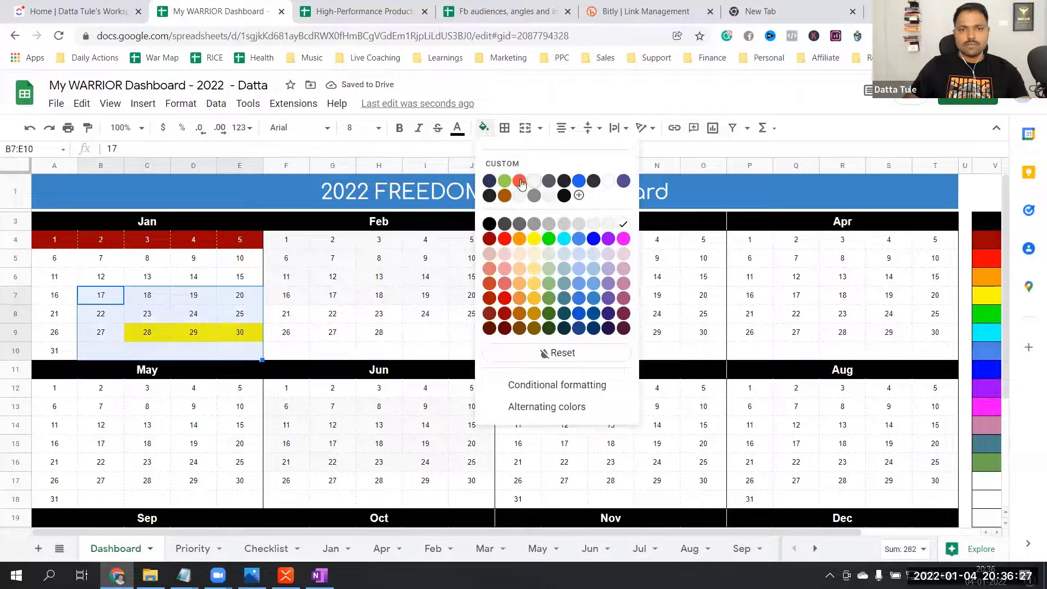
Step: Recolour January cells B7:E10 and December cells P21:T25 with the custom very light grey fill
click(533, 182)
scroll(721, 385, down, 3)
drag(748, 372, 936, 441)
click(483, 127)
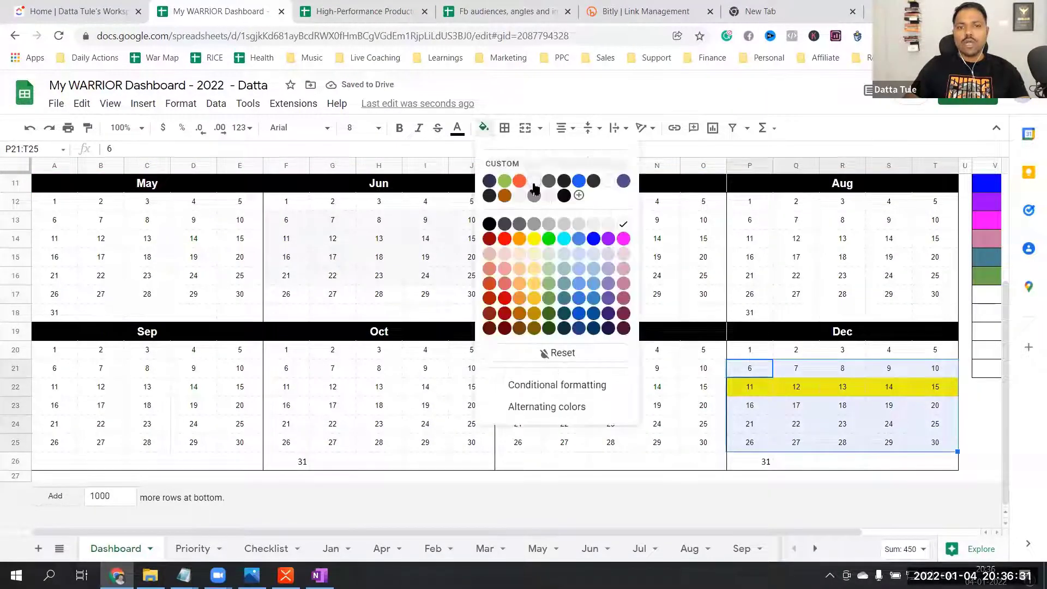
click(536, 185)
click(471, 257)
scroll(561, 497, up, 3)
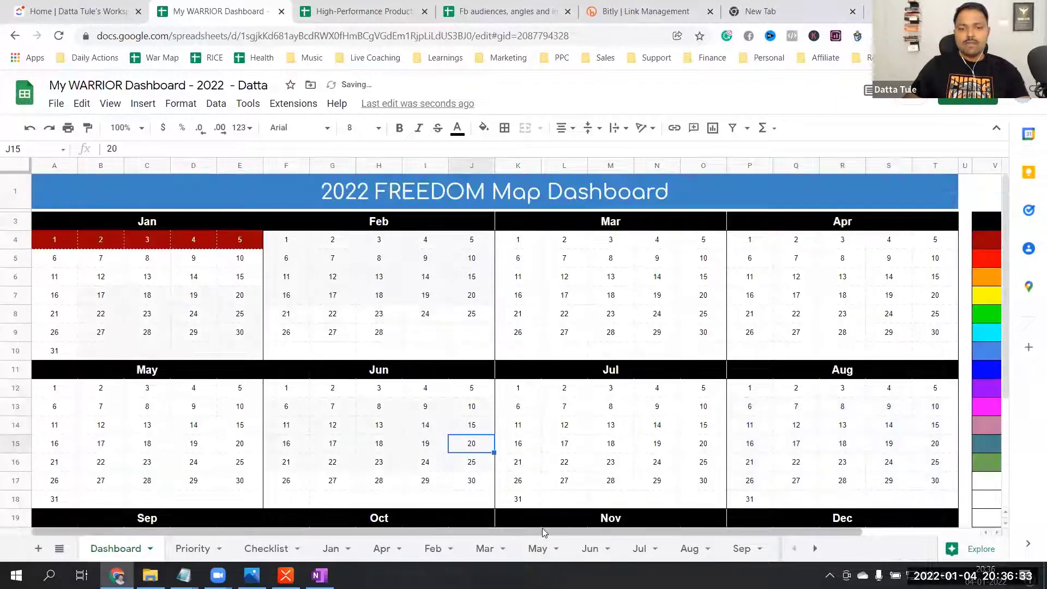
Step: Fill January 1 to 10 with the dark red of the "Building Website & Funnel" key goal
scroll(651, 540, right, 3)
click(921, 246)
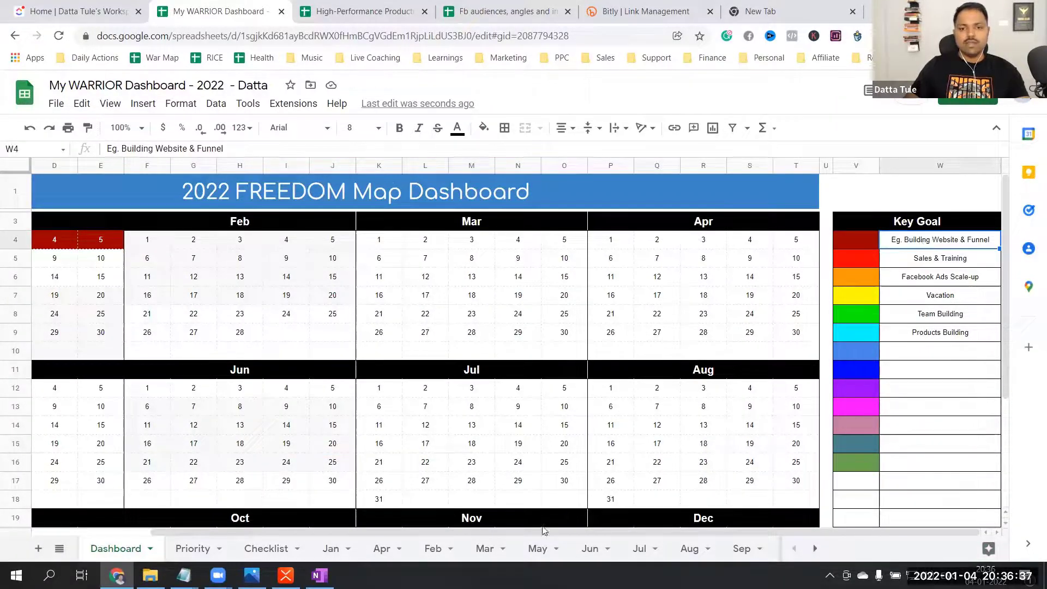
click(855, 241)
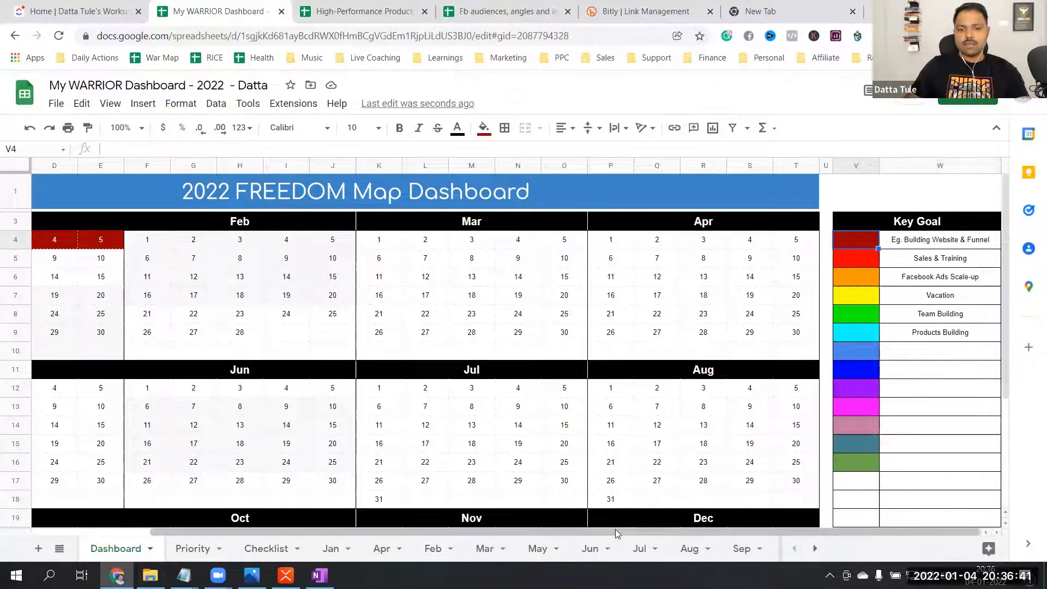
drag(614, 529, 241, 264)
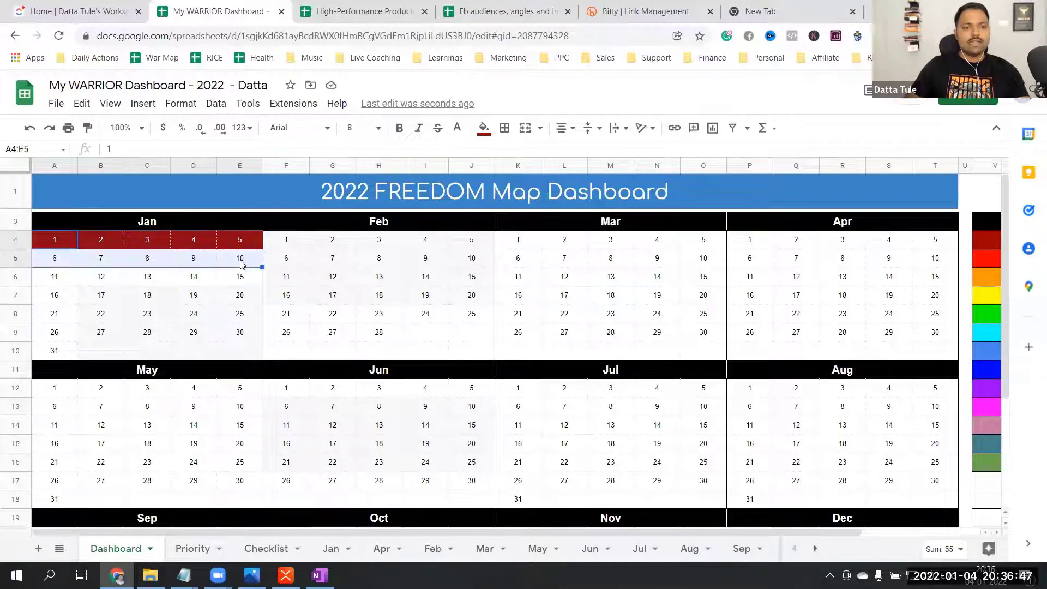
click(484, 130)
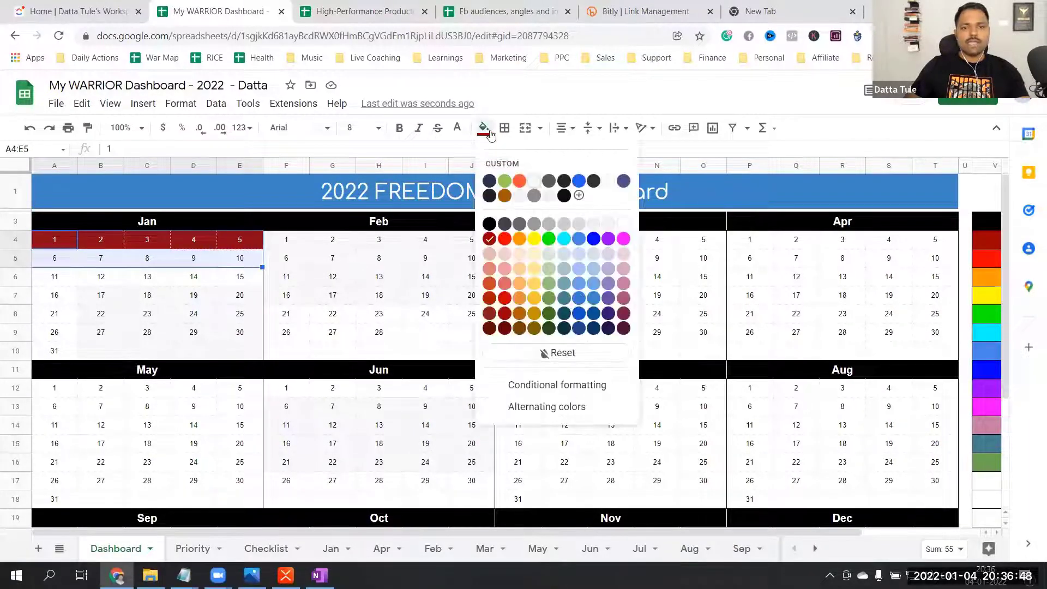
click(489, 239)
click(116, 279)
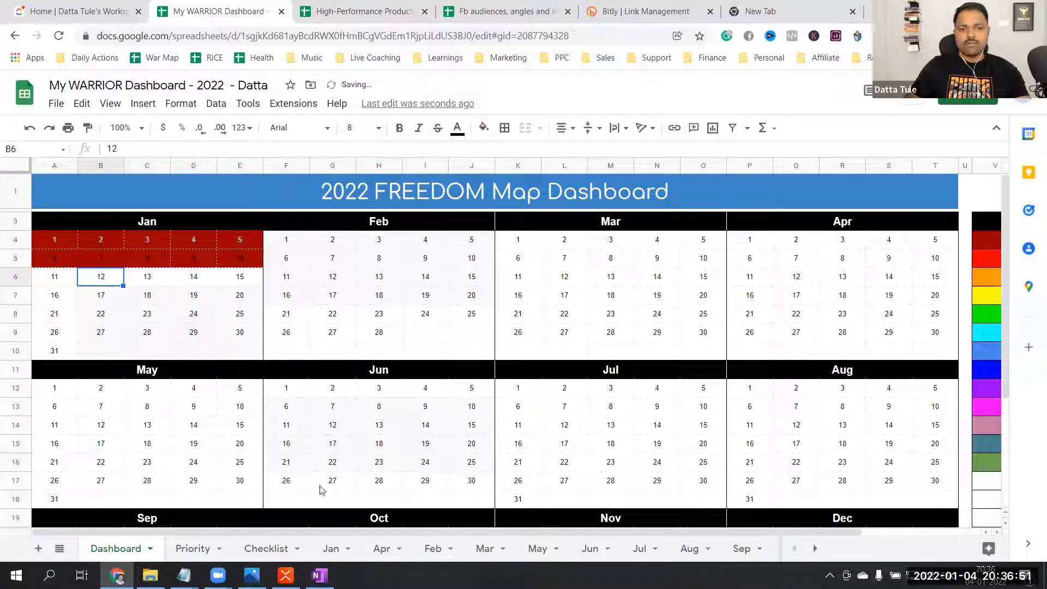
Step: Mark March 21 to 25 with the yellow fill of the Vacation key goal
scroll(328, 540, right, 3)
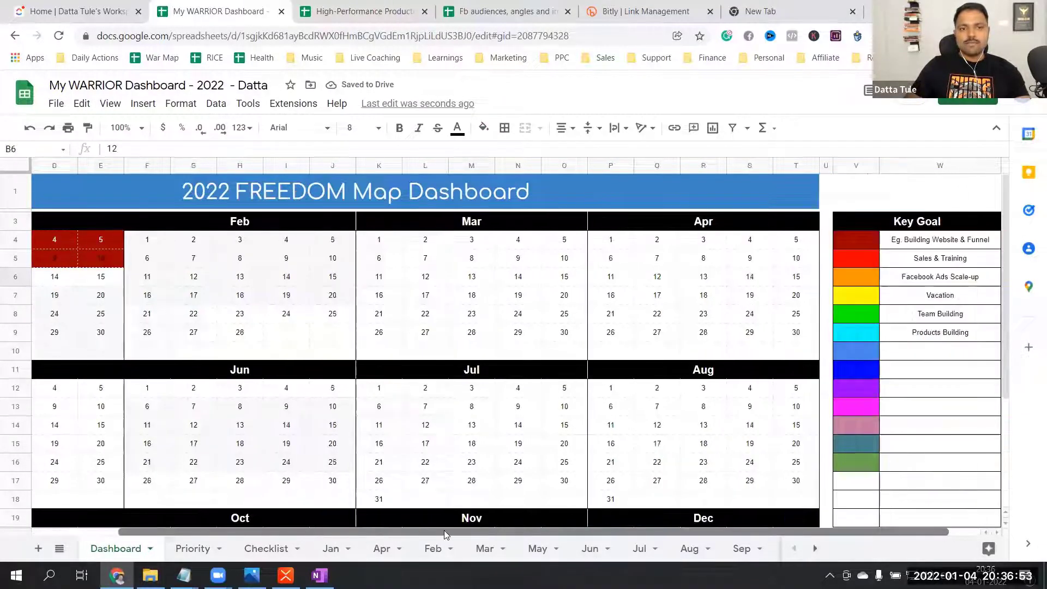
click(835, 298)
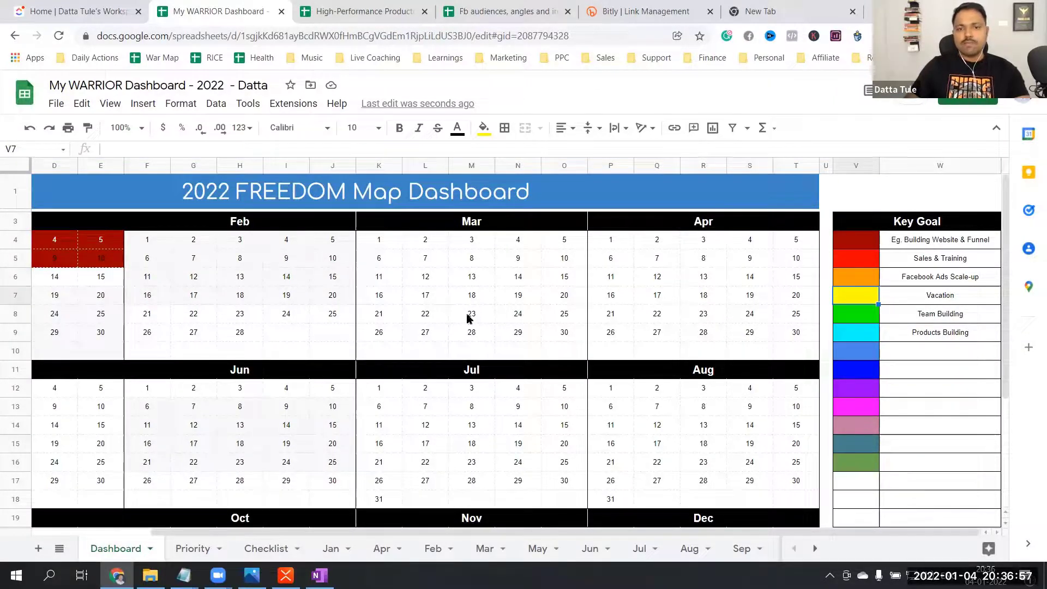
drag(382, 319, 565, 315)
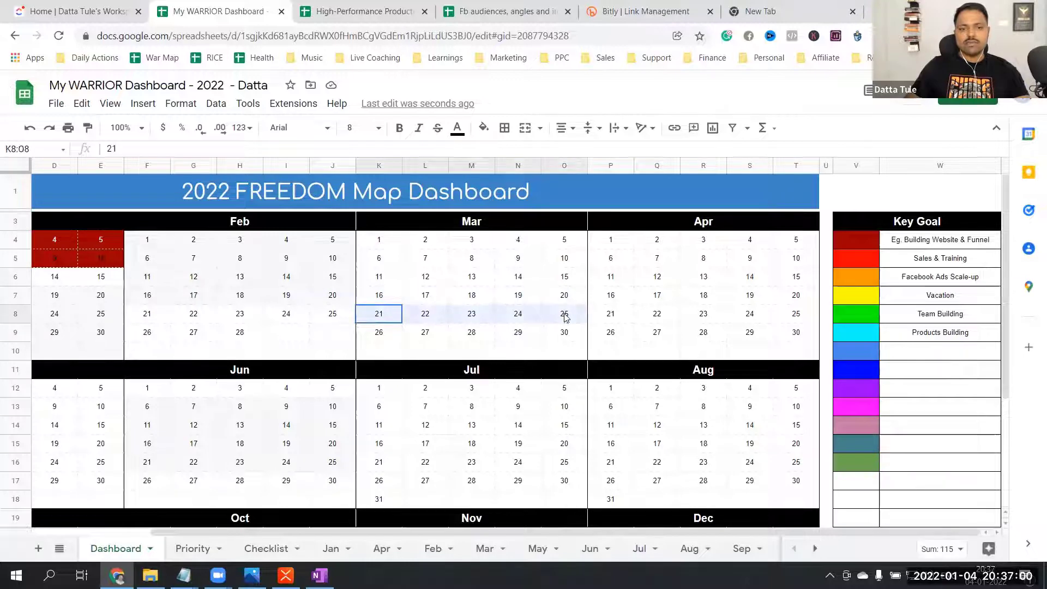
click(483, 128)
click(535, 241)
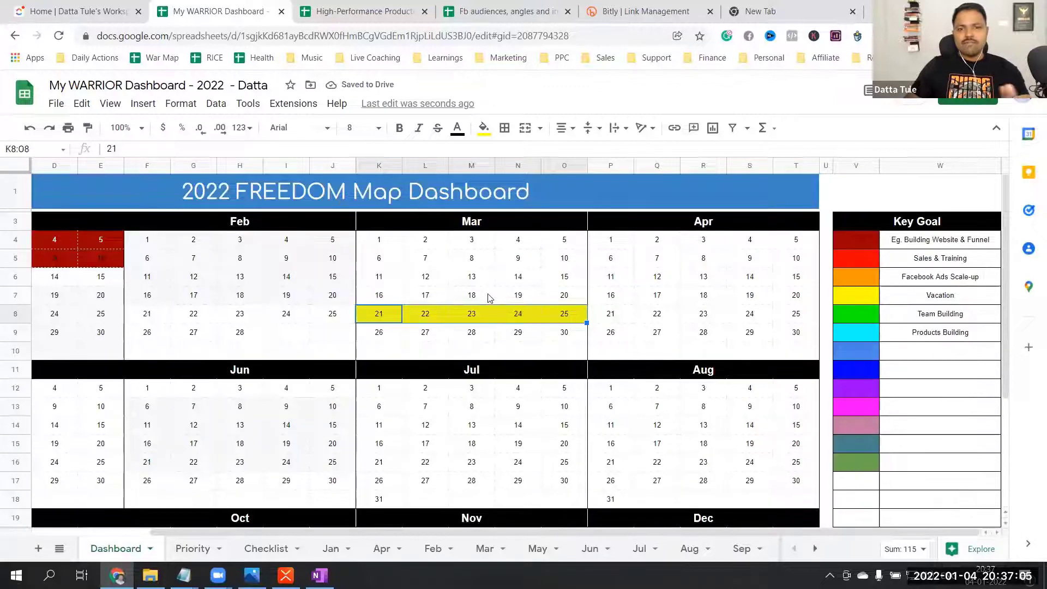
Step: Mark June 16 to 20 as vacation with the yellow fill from the key goal legend
scroll(488, 298, down, 2)
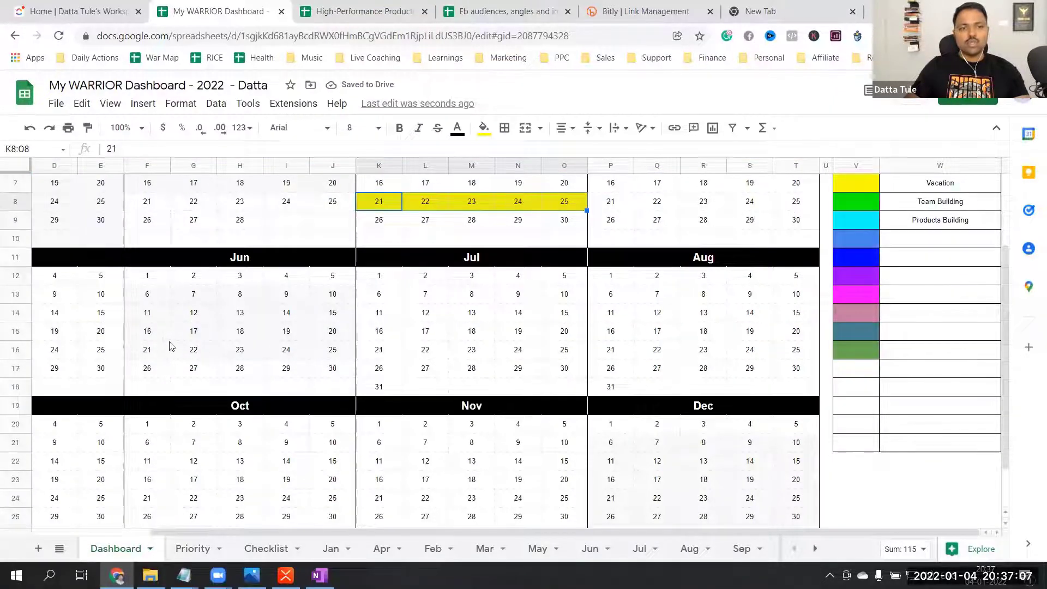
drag(148, 336, 333, 331)
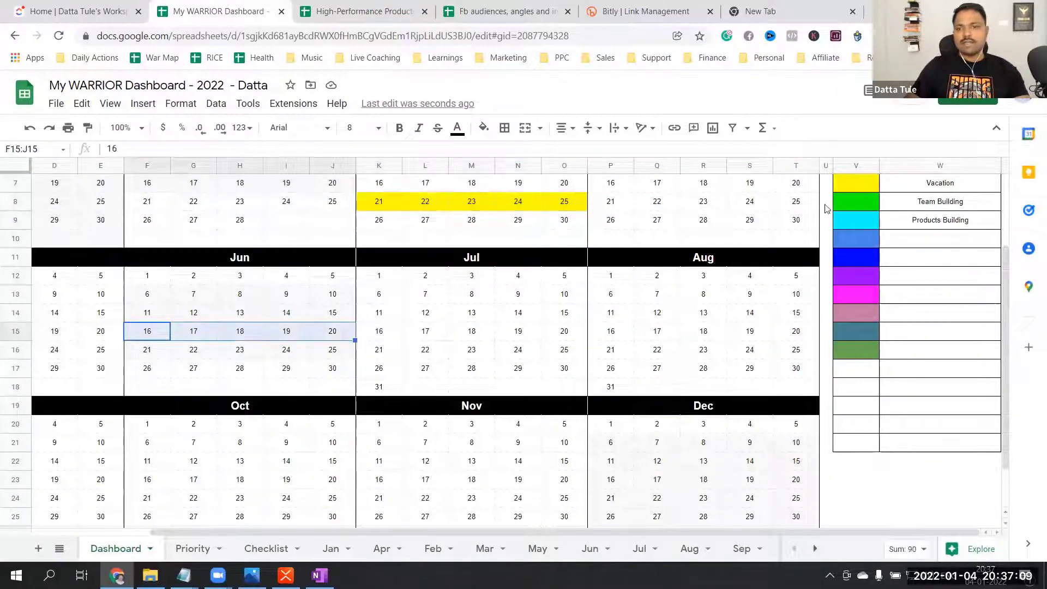
click(852, 180)
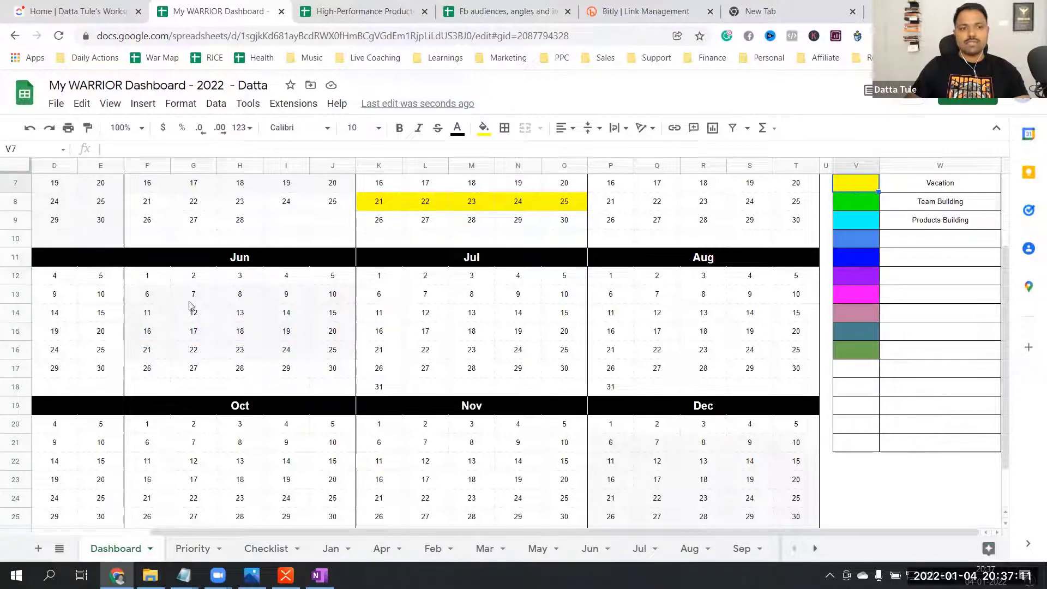
drag(139, 314, 339, 327)
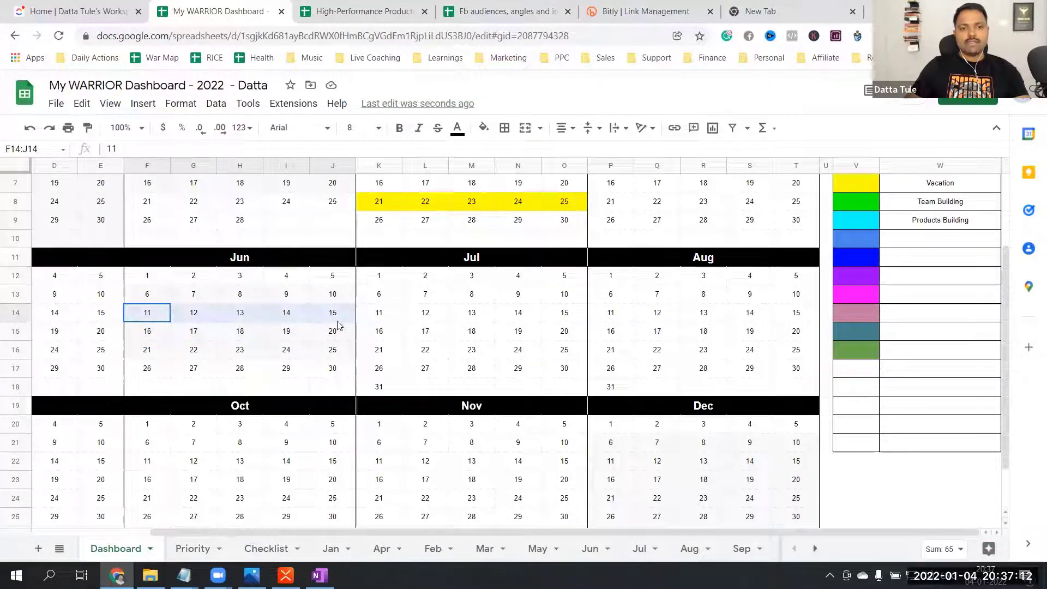
click(855, 184)
scroll(321, 332, up, 3)
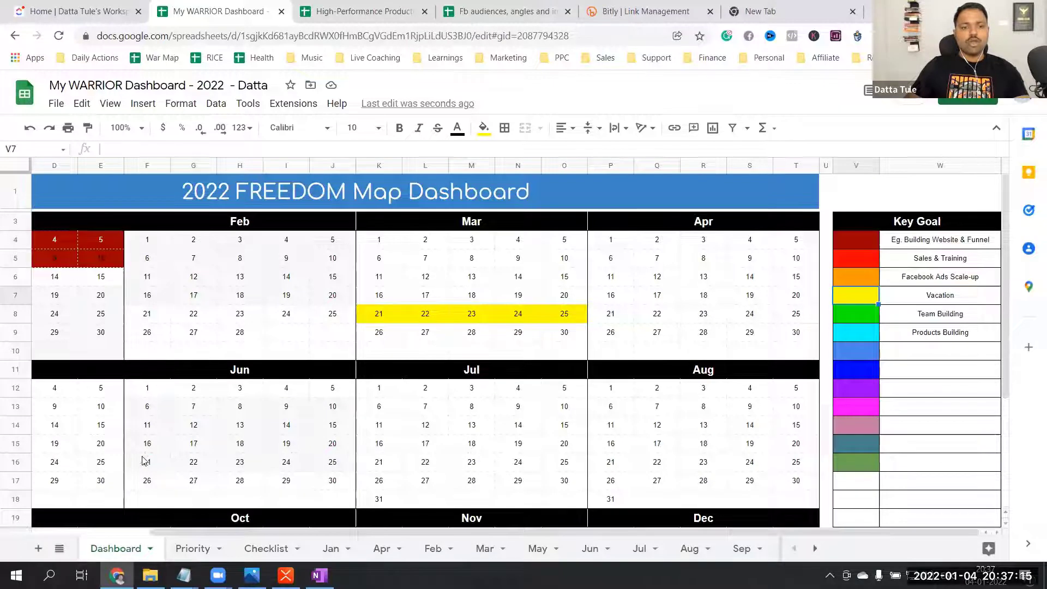
drag(144, 461, 330, 462)
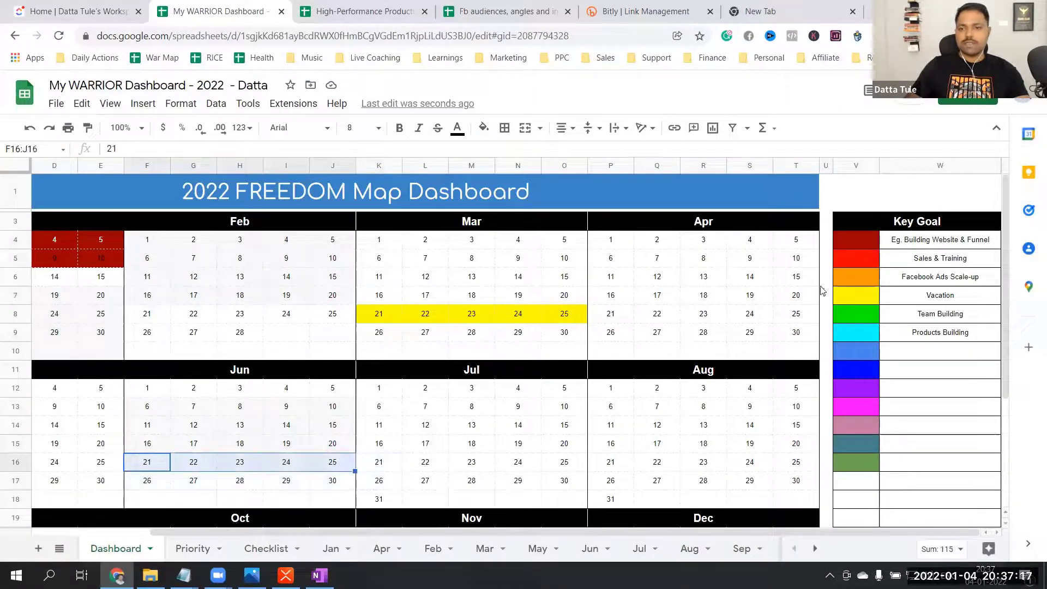
click(855, 298)
drag(145, 443, 336, 445)
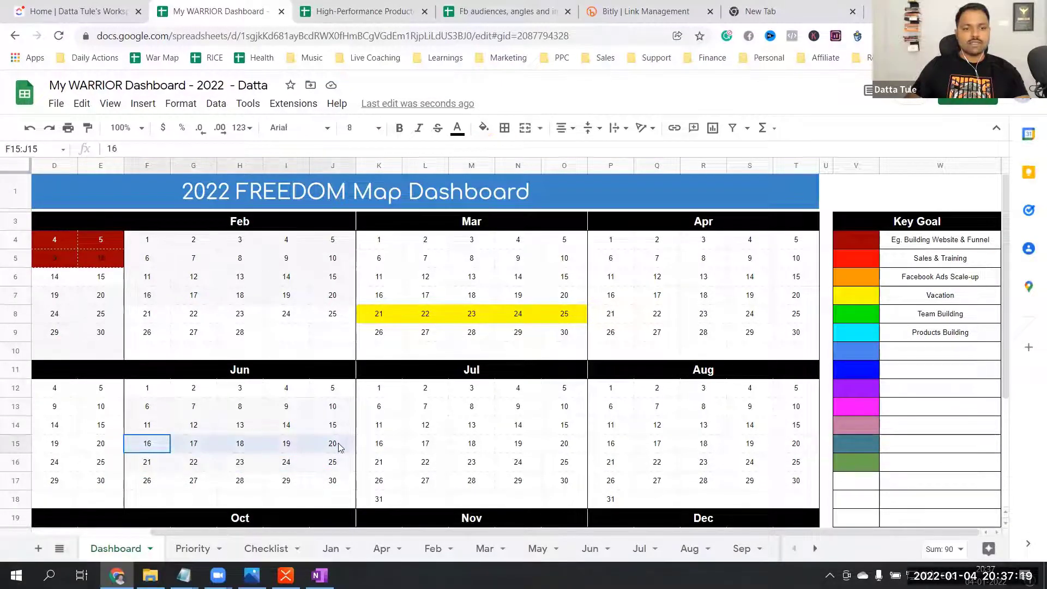
click(483, 128)
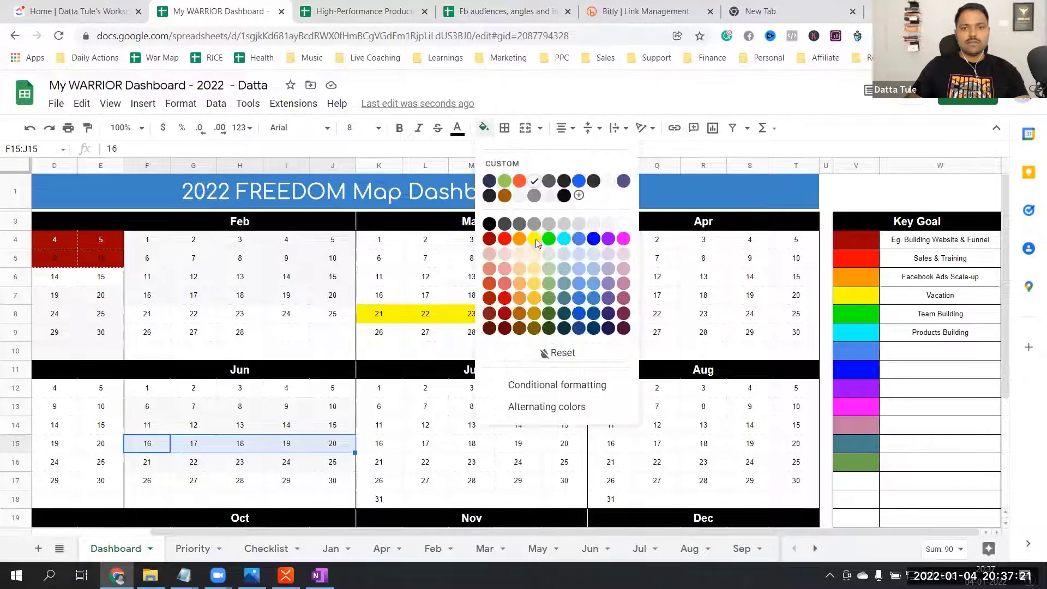
click(536, 197)
click(420, 355)
Step: Mark December 11 to 15 as vacation with the yellow fill
scroll(420, 355, down, 3)
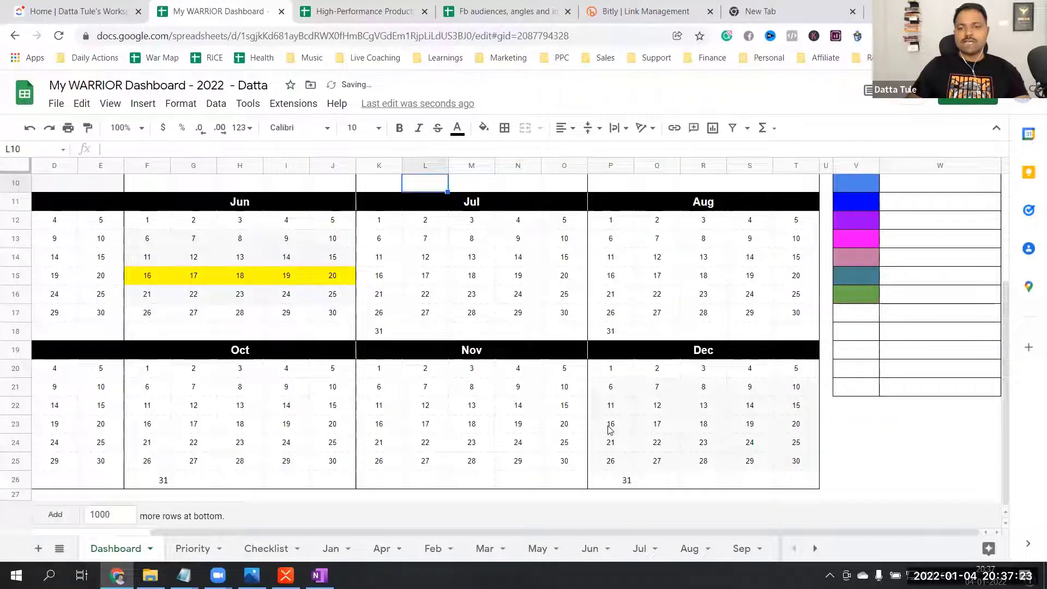
drag(611, 414, 790, 404)
scroll(807, 398, up, 2)
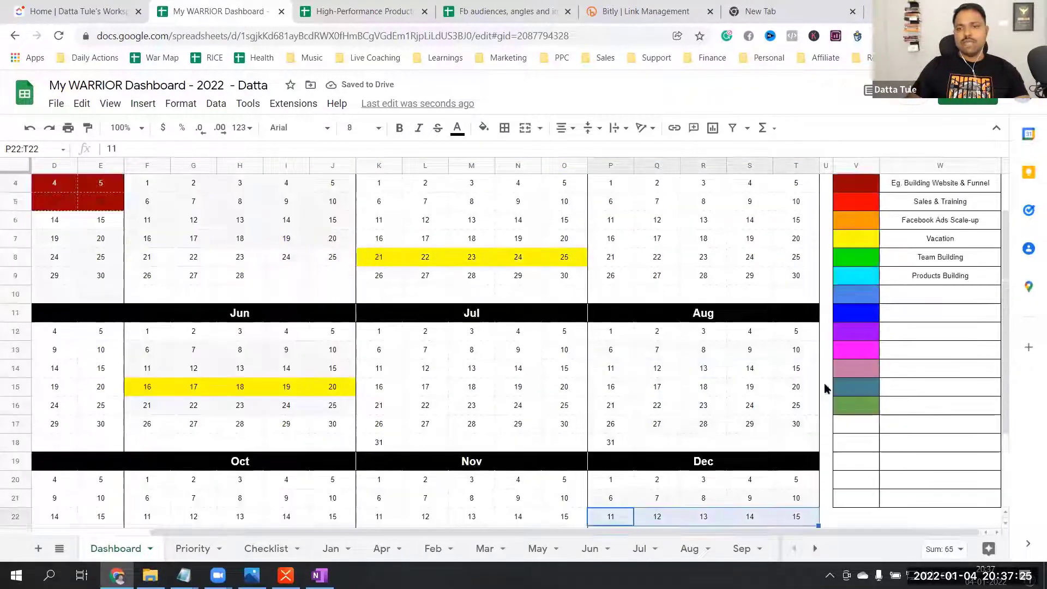
click(483, 127)
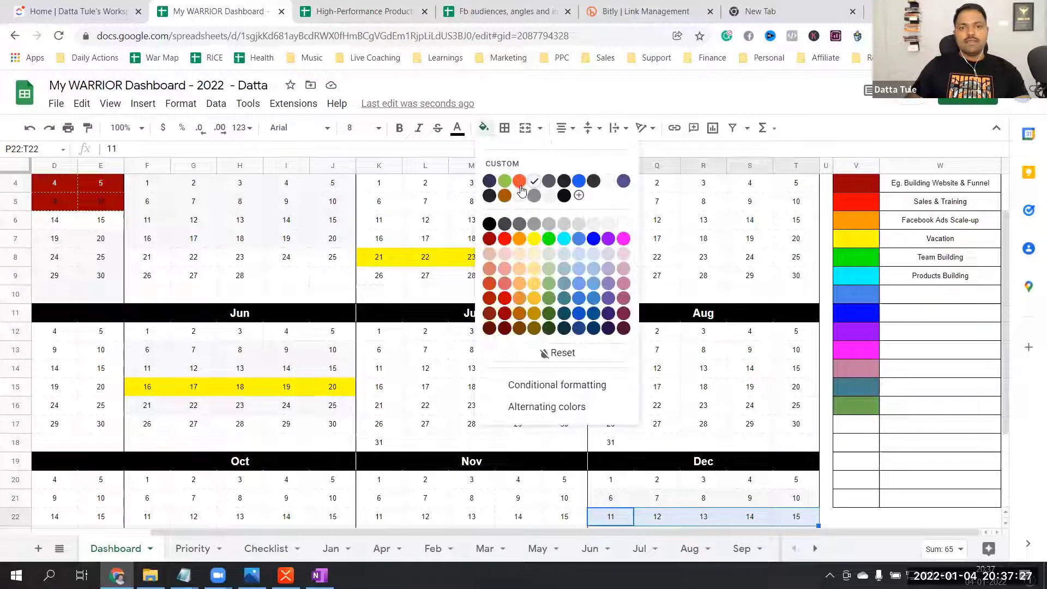
click(540, 244)
scroll(565, 289, down, 2)
click(662, 409)
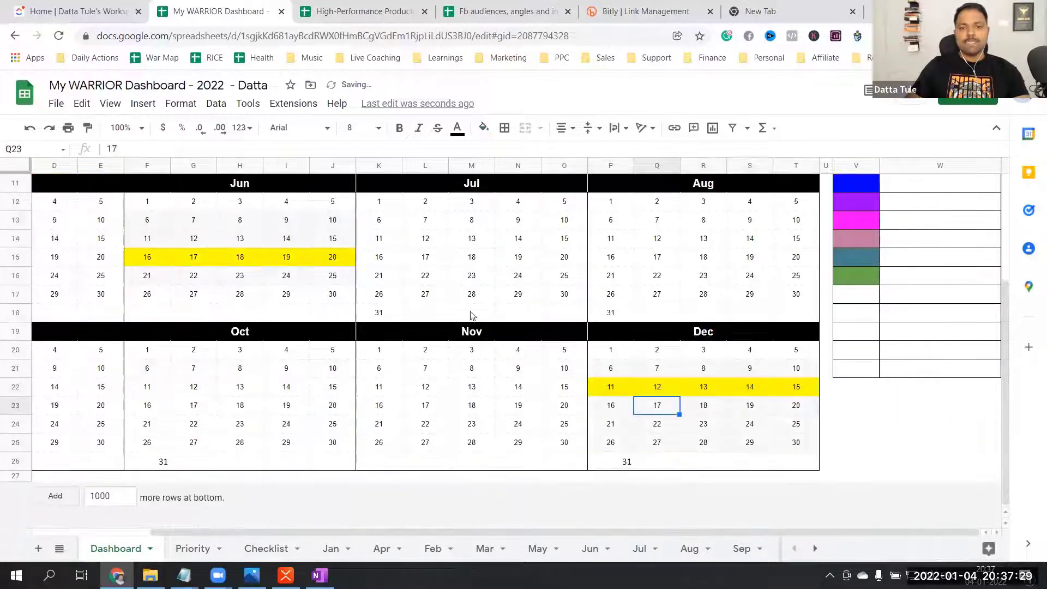
Step: Select the January 1 to 10 block and review the coloured year calendar at a larger page zoom
scroll(299, 465, up, 4)
drag(318, 527, 190, 521)
drag(52, 241, 259, 264)
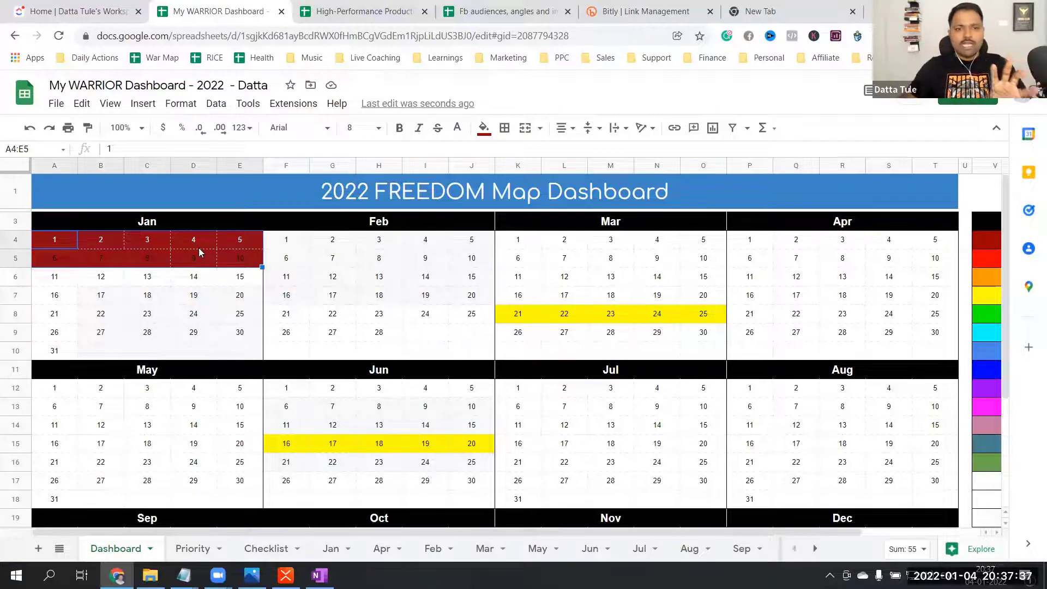
key(ctrl+plus)
key(ctrl+plus)
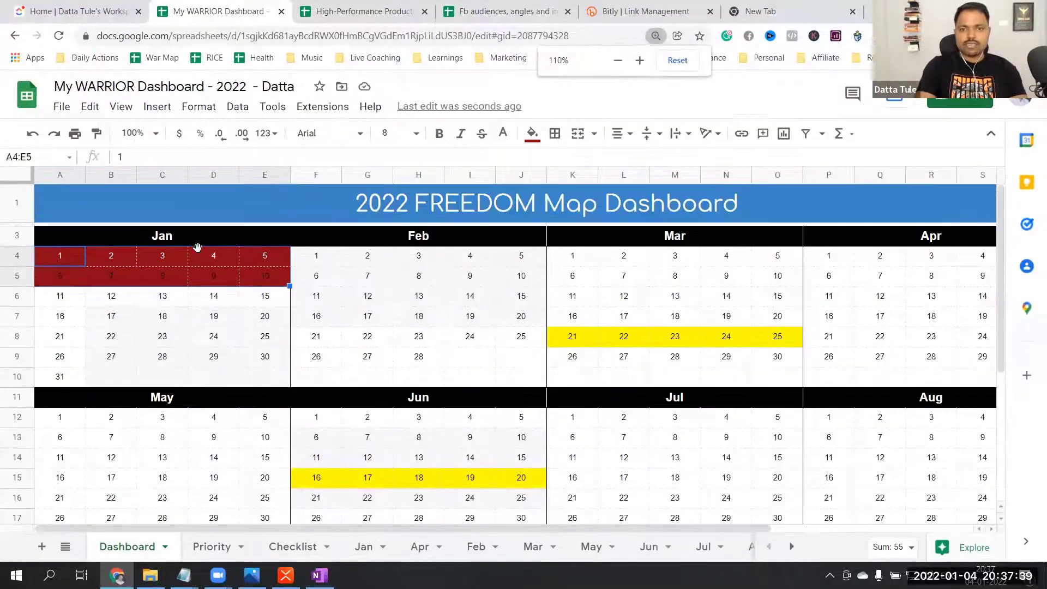
scroll(199, 248, down, 5)
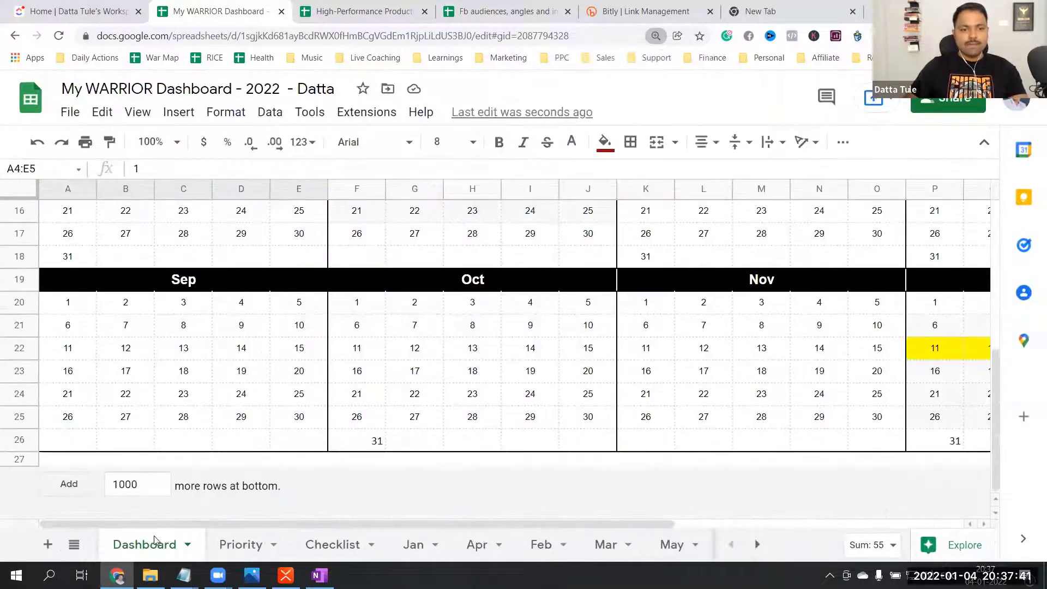
scroll(304, 399, up, 3)
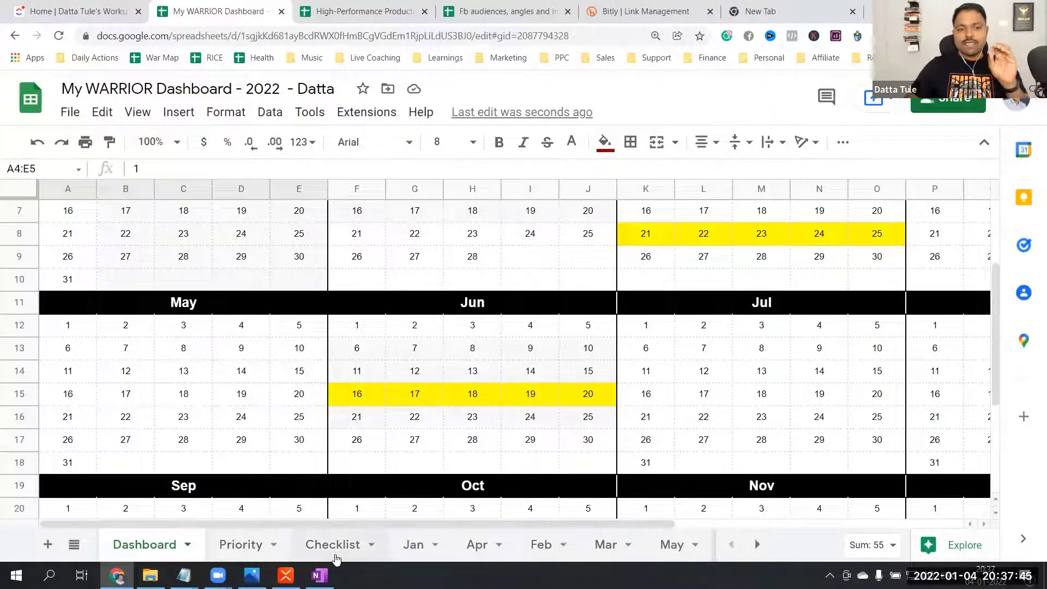
Step: Open the Jan sheet and view the January 2022 FREEDOM Map at normal page zoom
click(407, 551)
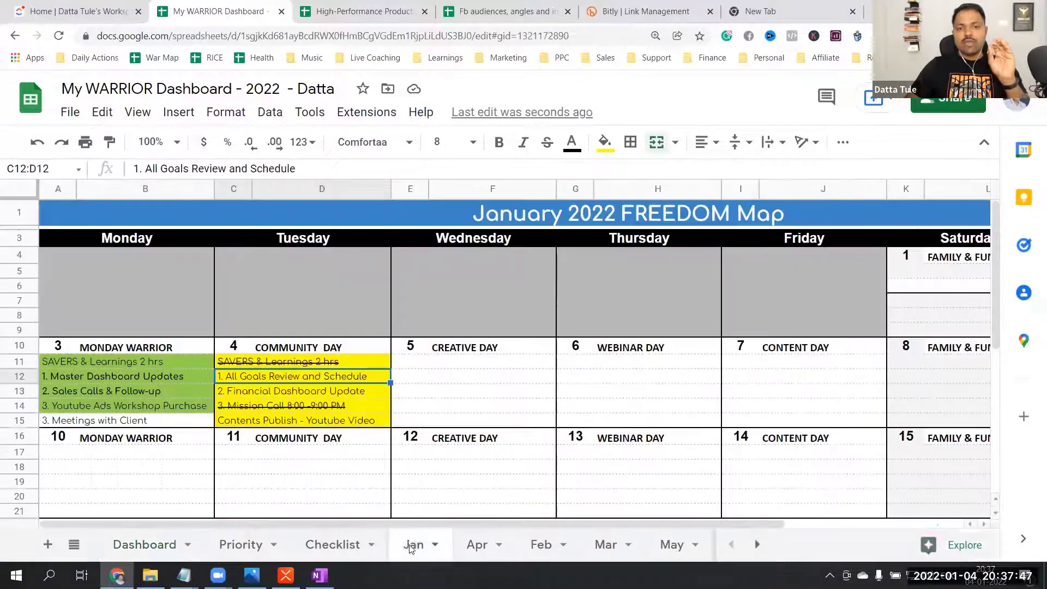
key(ctrl+minus)
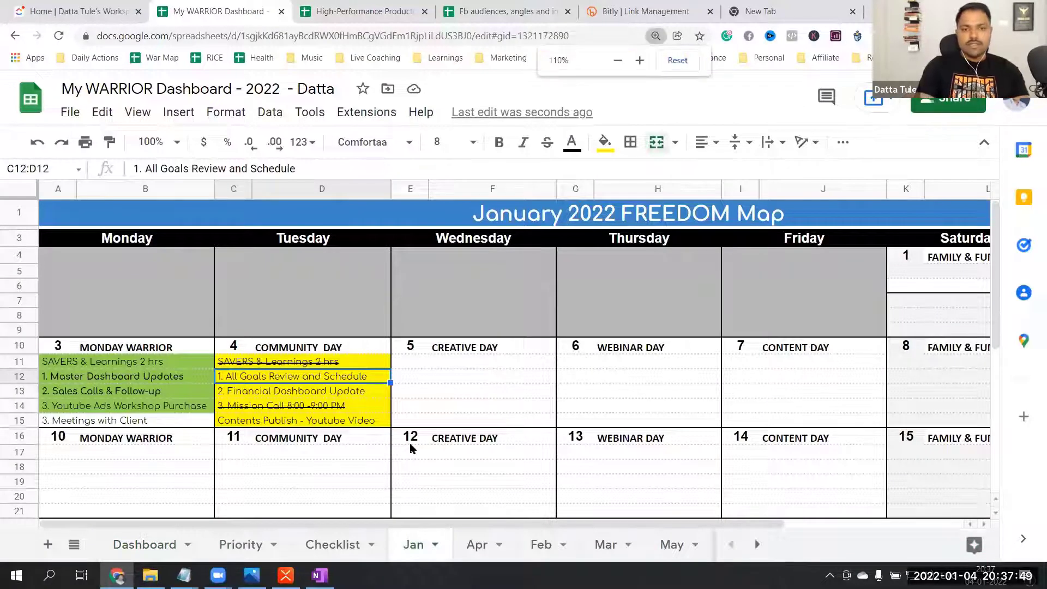
scroll(594, 300, down, 4)
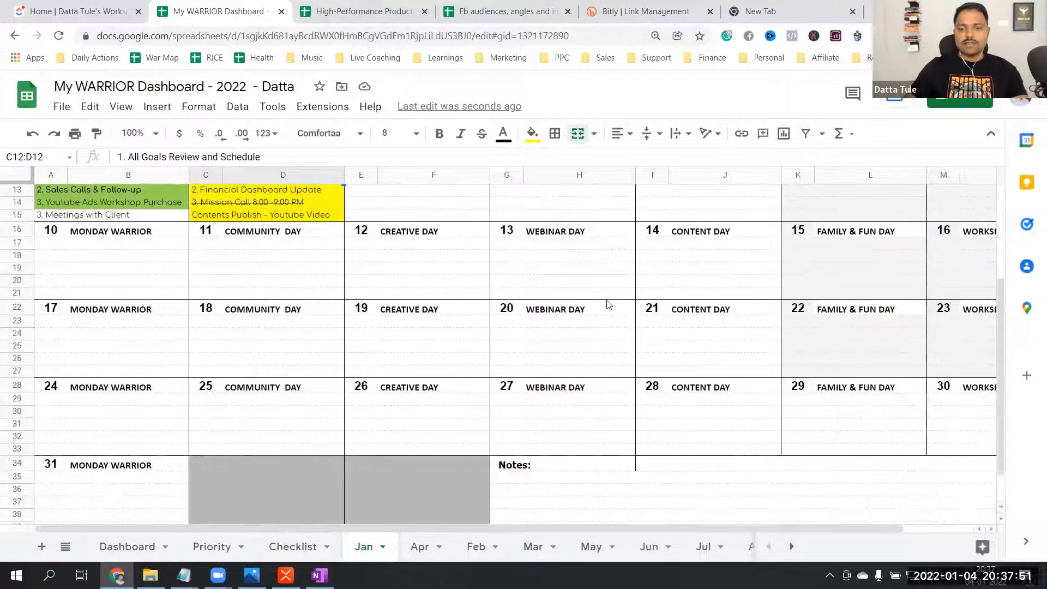
key(ctrl+minus)
scroll(648, 315, up, 4)
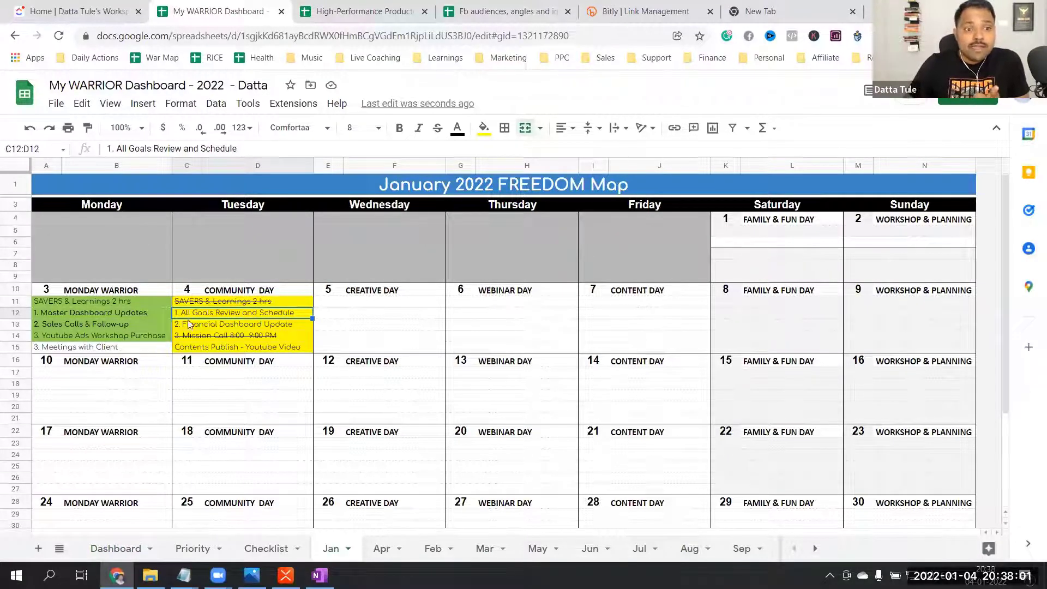
Step: Examine the day themes for January 3 to 6, from MONDAY WARRIOR to WEBINAR DAY
click(79, 293)
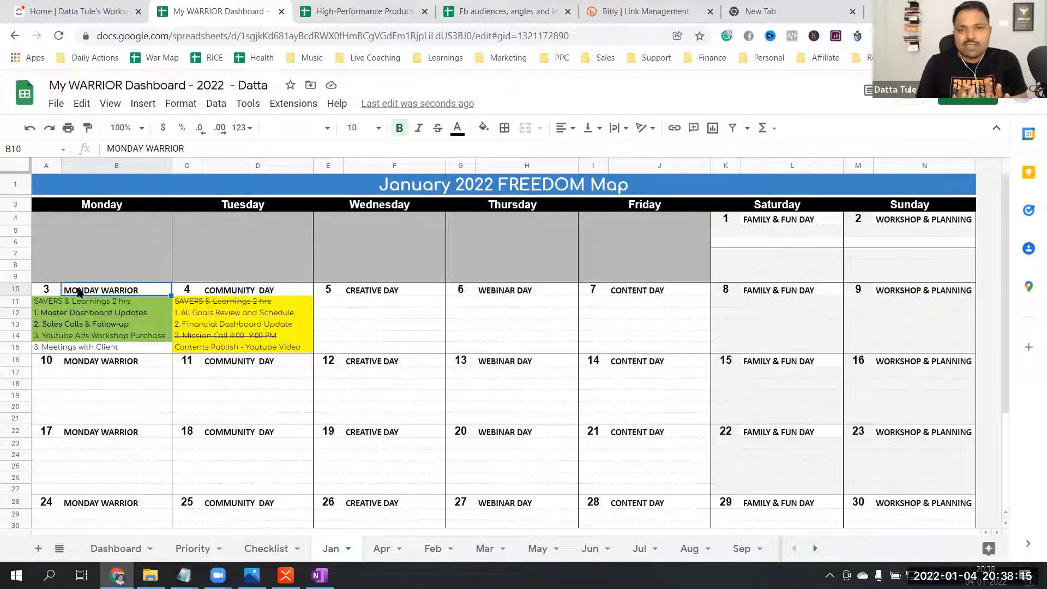
click(265, 294)
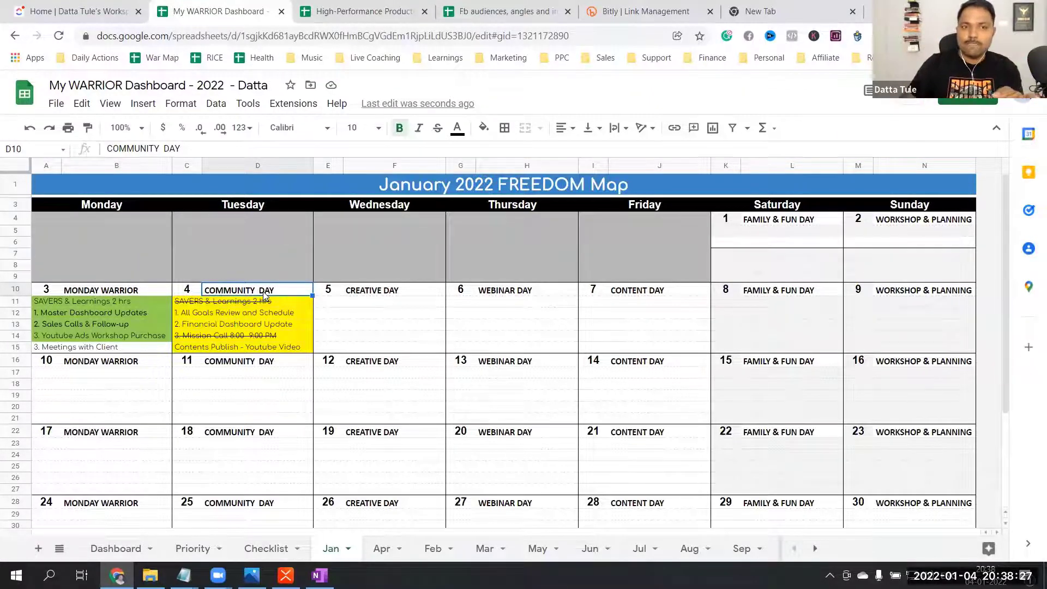
click(377, 292)
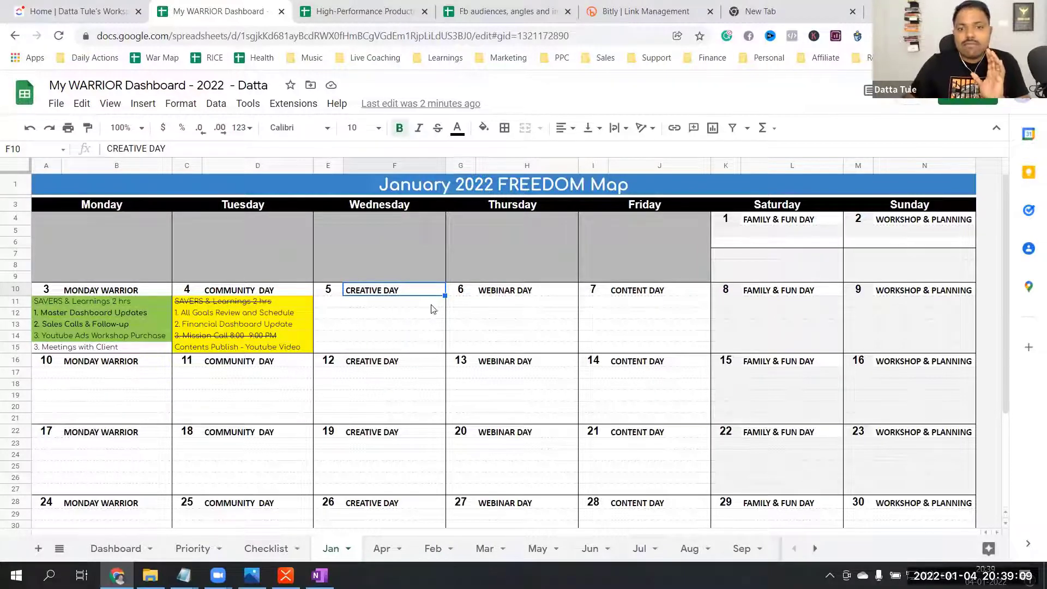
click(495, 289)
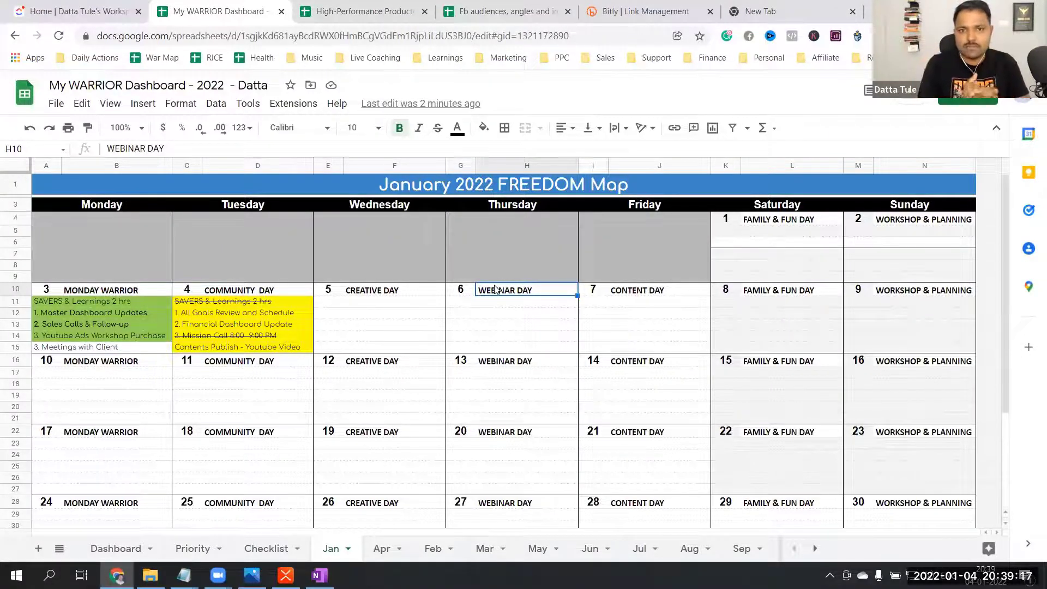
Step: Examine the day themes for January 7 to 9, from CONTENT DAY to WORKSHOP & PLANNING, and the remaining weeks of the map
click(633, 295)
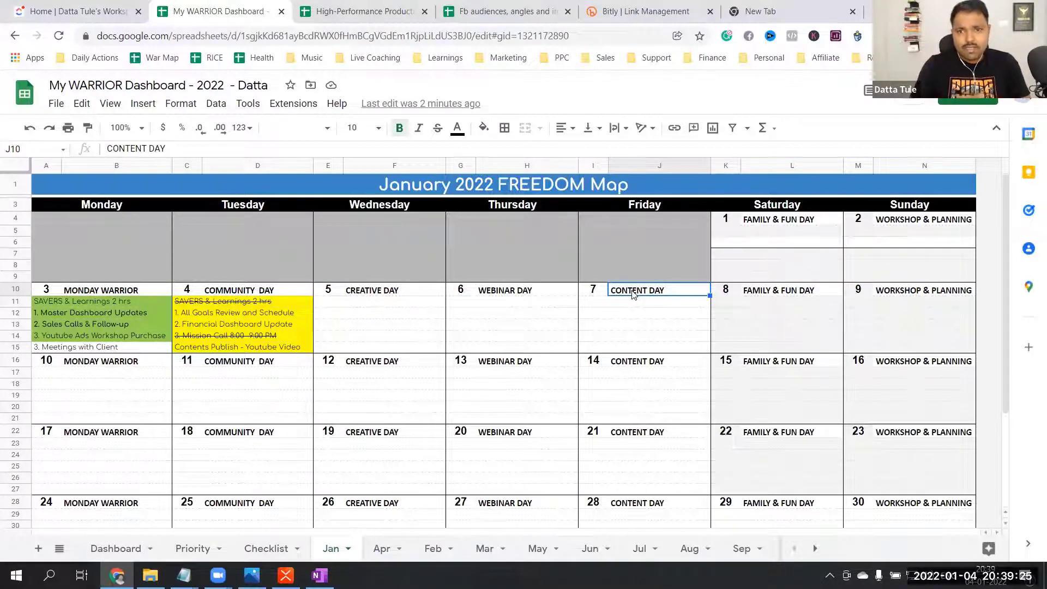
click(784, 293)
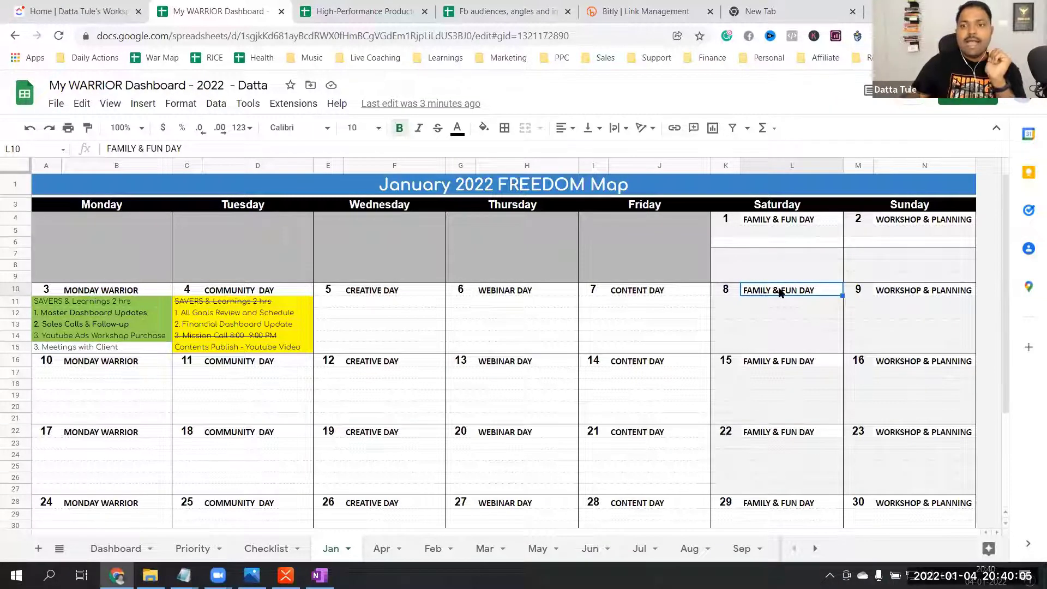
click(894, 293)
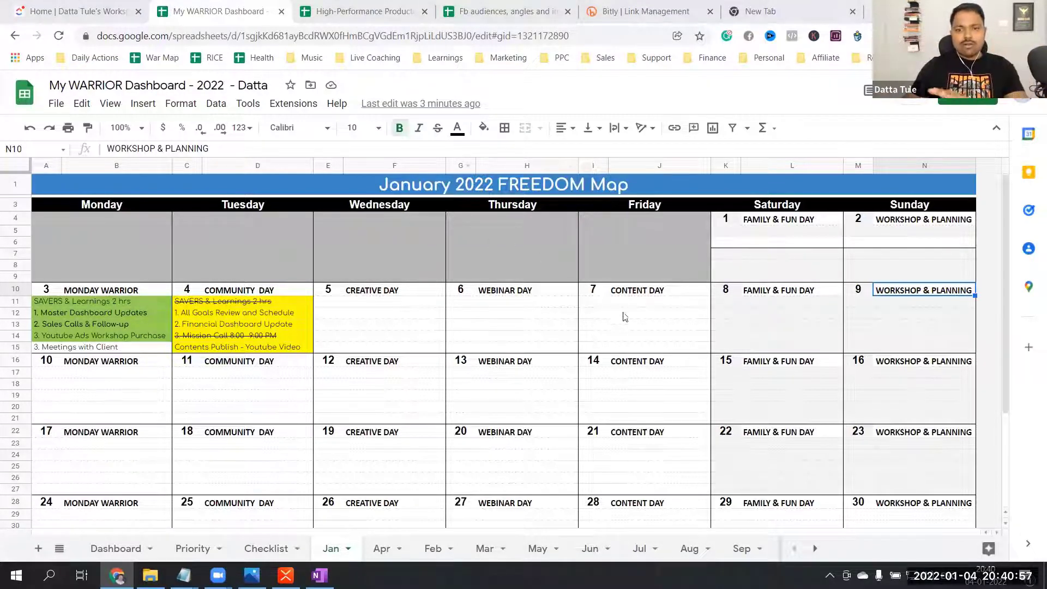
scroll(623, 315, down, 2)
scroll(588, 342, down, 1)
scroll(479, 316, up, 4)
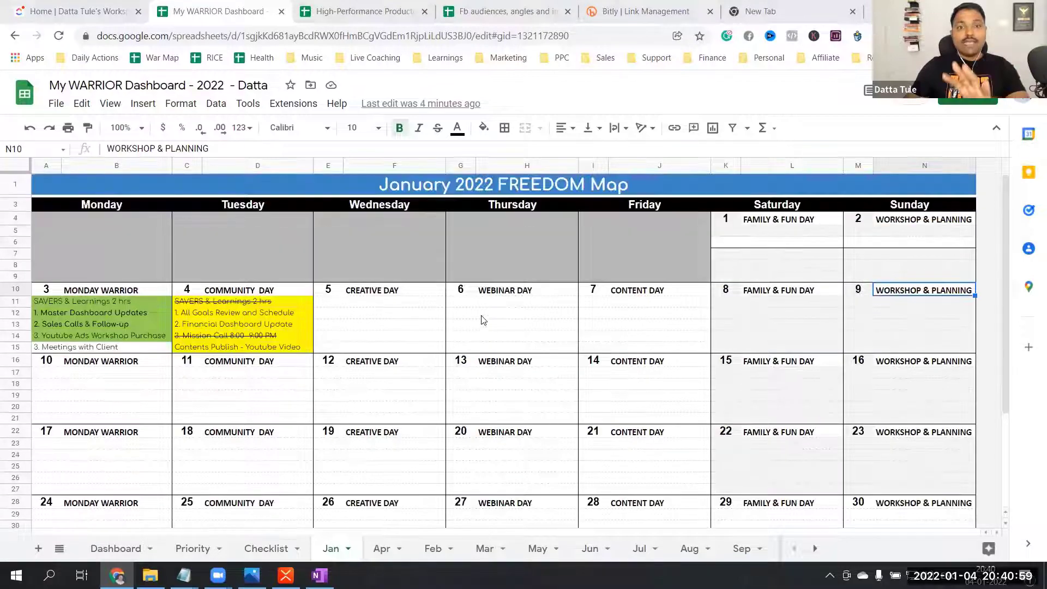
scroll(427, 321, down, 2)
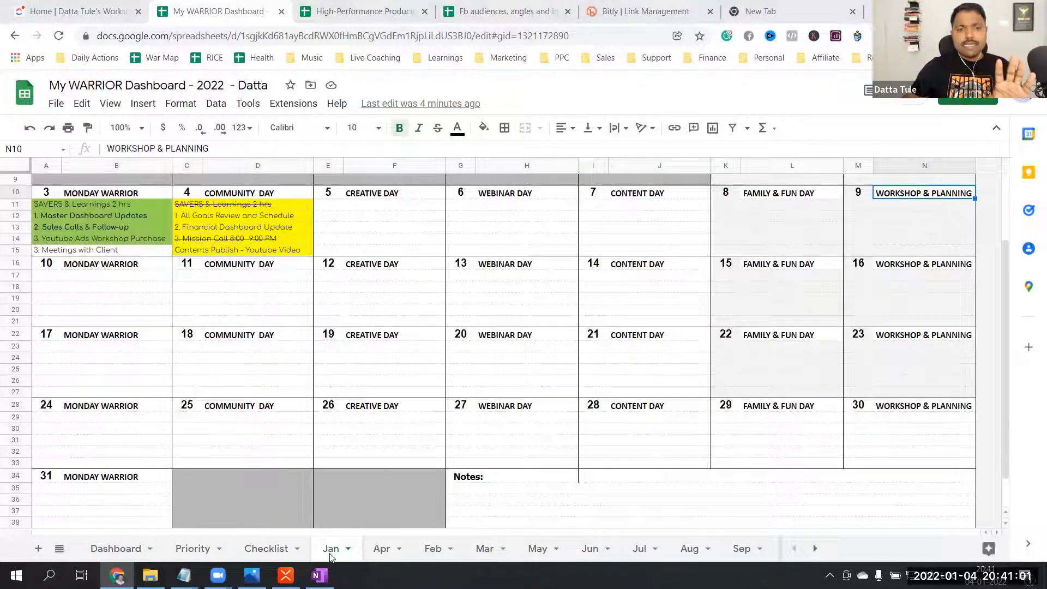
Step: Open the Dashboard sheet and select January 1 to 5 to review the goal block in the year calendar
click(129, 547)
scroll(218, 278, up, 3)
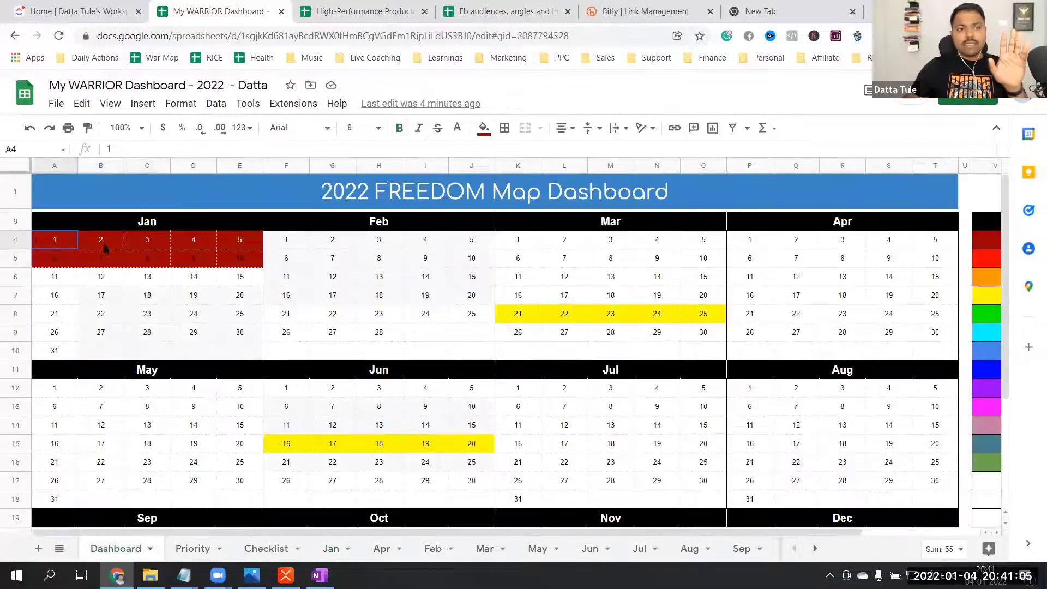
drag(258, 242, 258, 242)
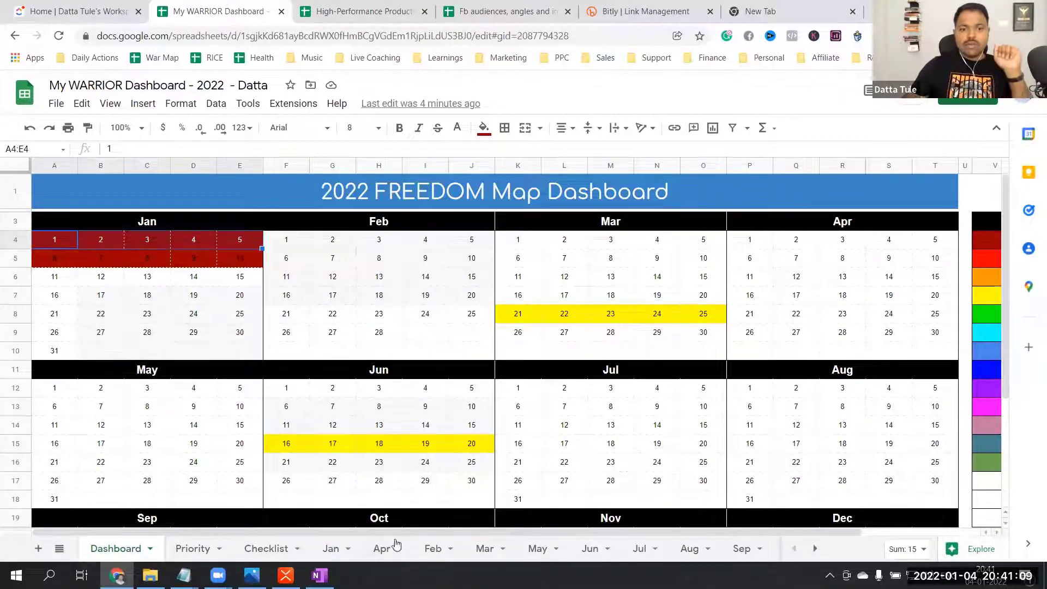
Step: Return to the Jan sheet and fill the January 3 to 7 cells in row 12 with dark red
click(338, 551)
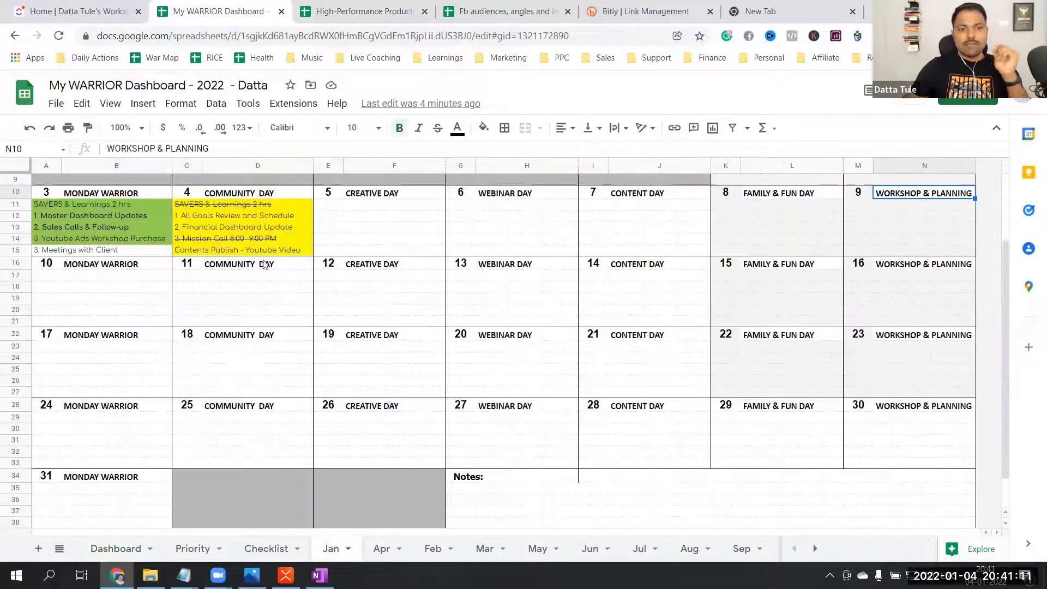
scroll(359, 320, up, 3)
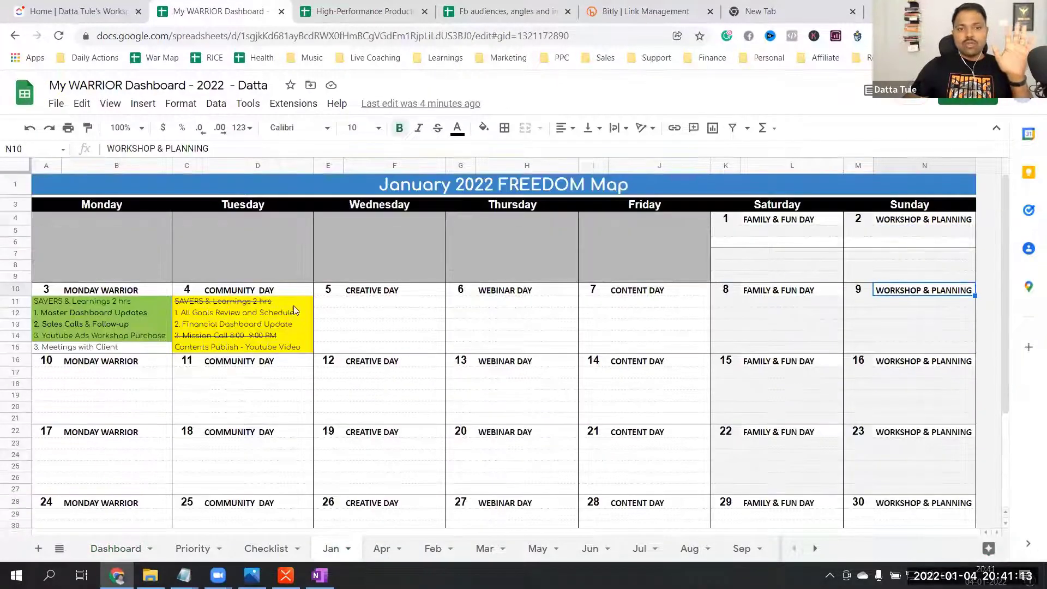
drag(64, 311, 644, 317)
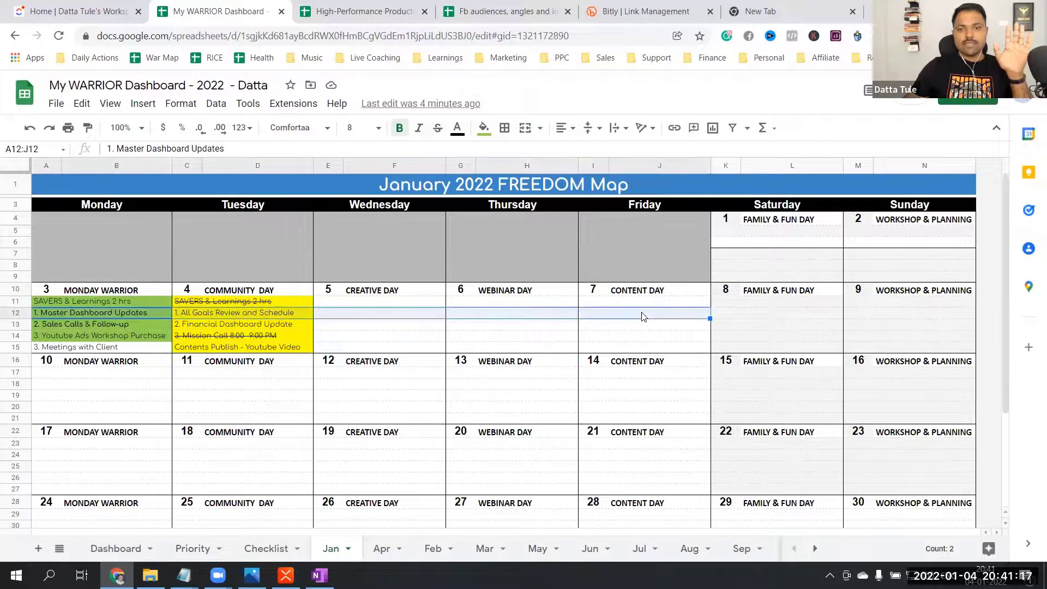
click(483, 129)
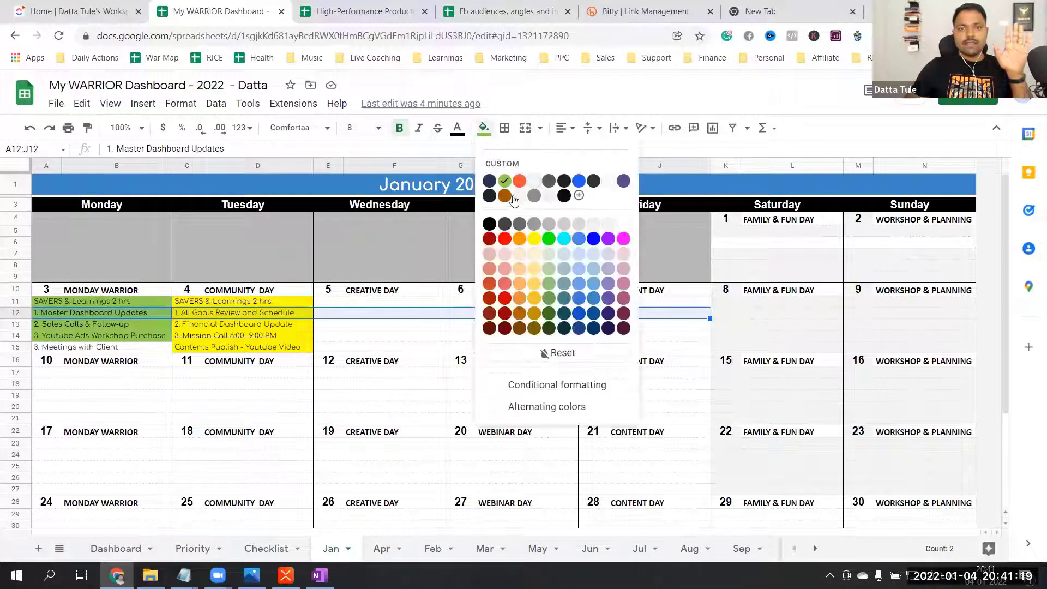
click(493, 238)
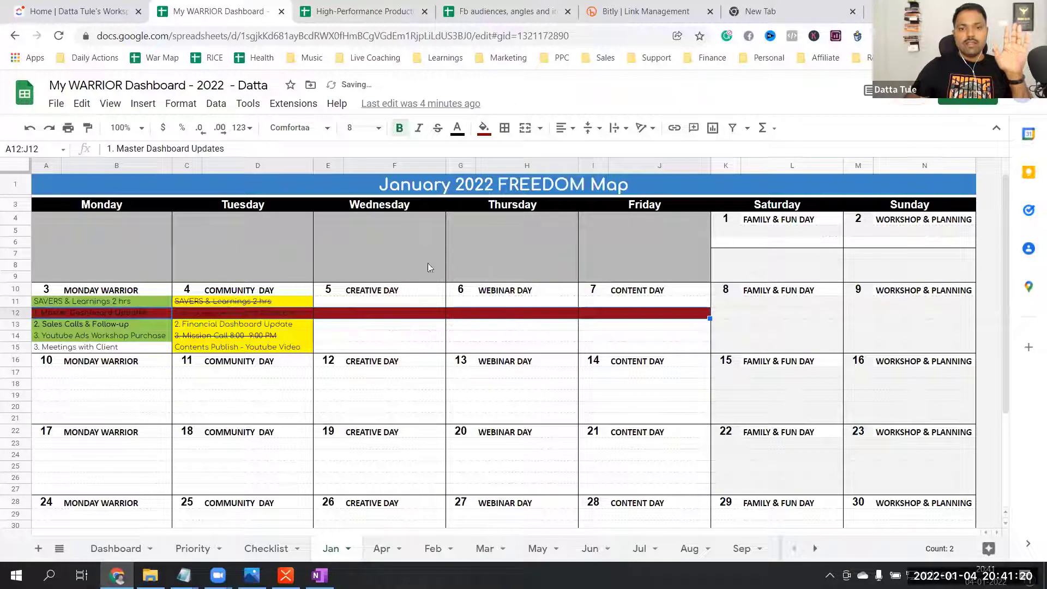
Step: Replace the January 3 entry in row 12 with "Website Buiding"
click(95, 311)
text(Websi)
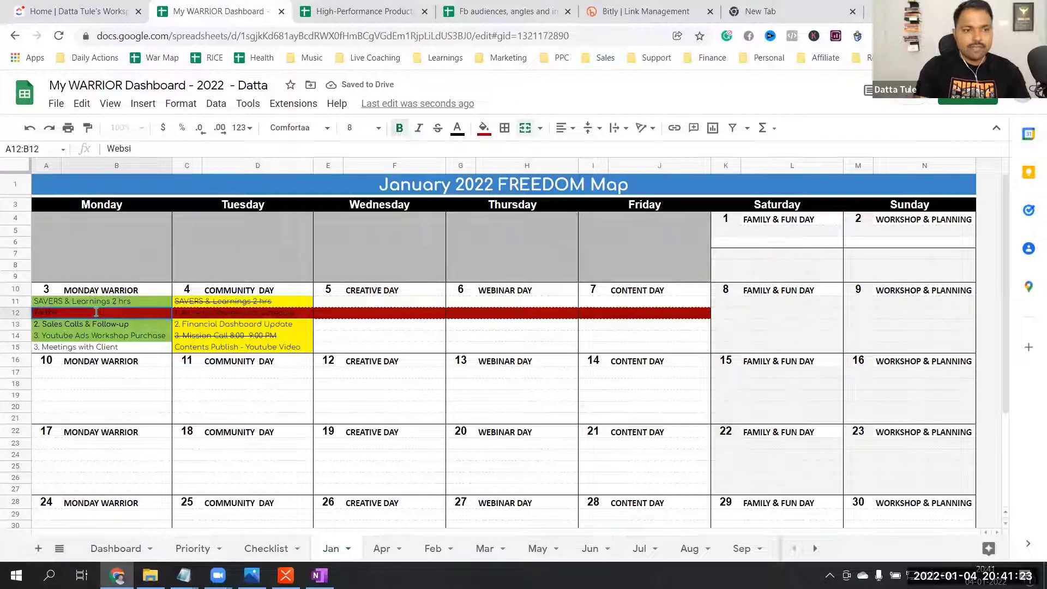
text(te Bil)
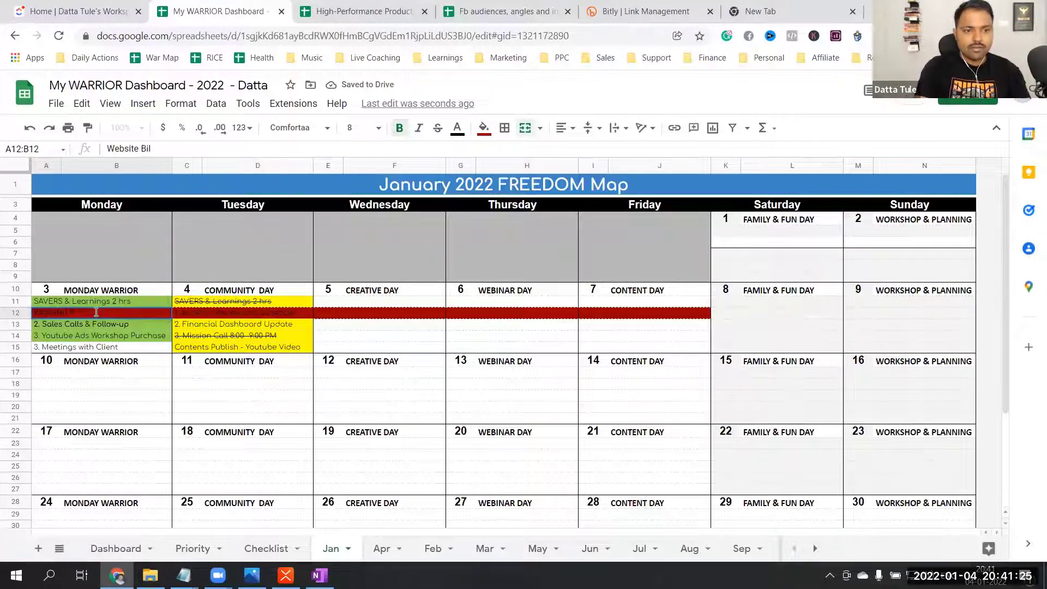
text(ding)
key(BackSpace)
key(BackSpace)
key(BackSpace)
key(BackSpace)
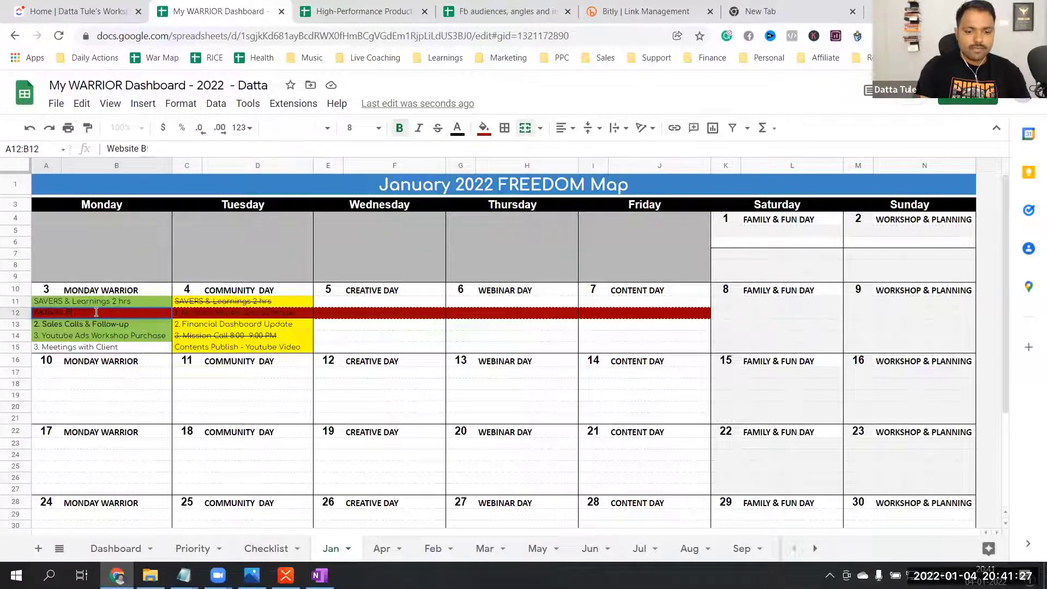
text(uiding)
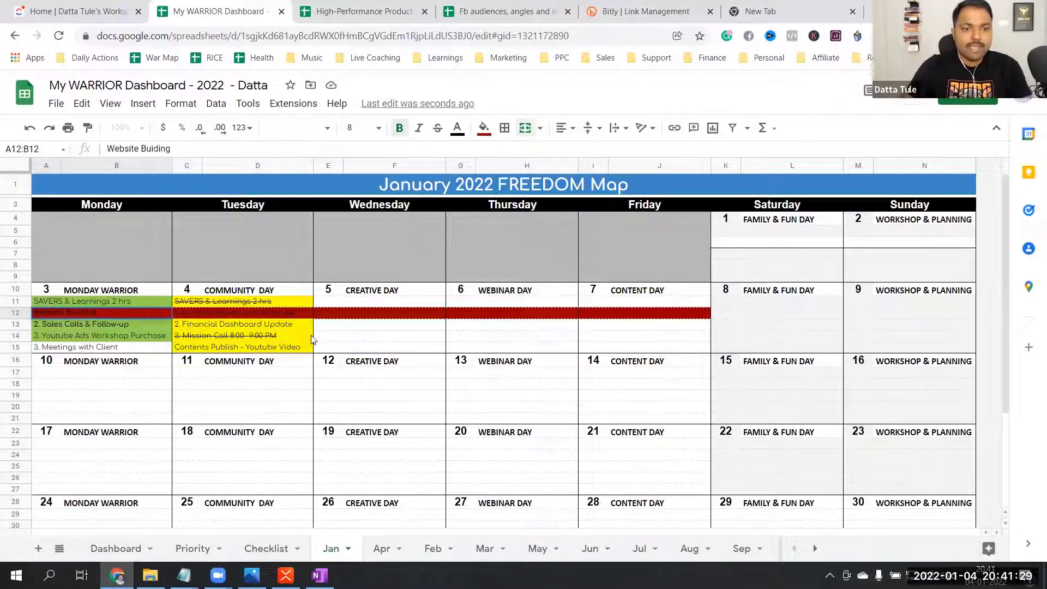
key(Tab)
Step: Copy the "Website Buiding" entry from January 3 into the row 12 cells for January 4 to 7
click(102, 312)
key(ctrl+c)
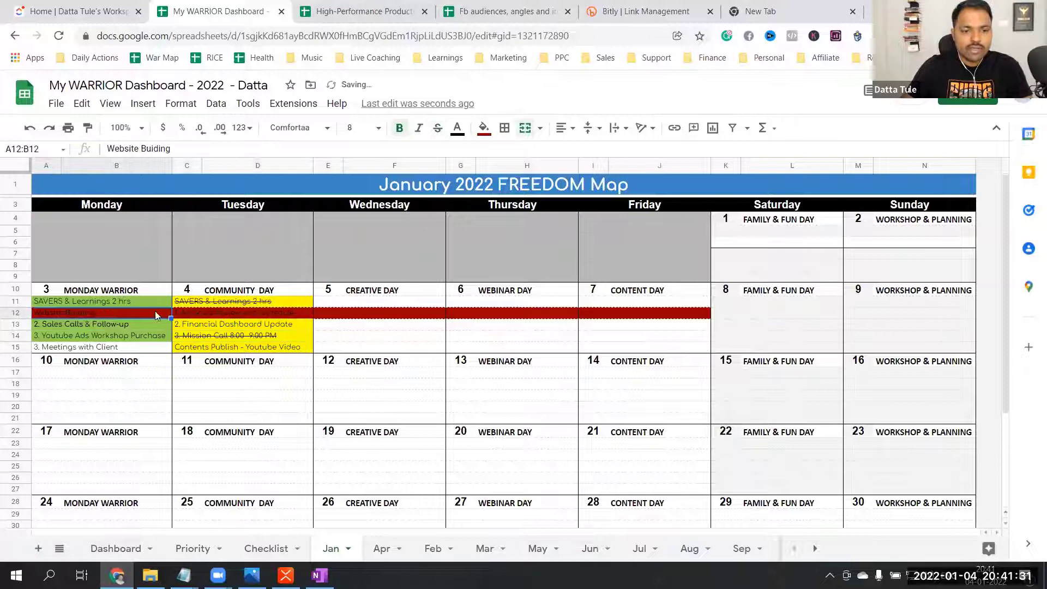
click(256, 313)
key(ctrl+v)
click(326, 313)
key(ctrl+v)
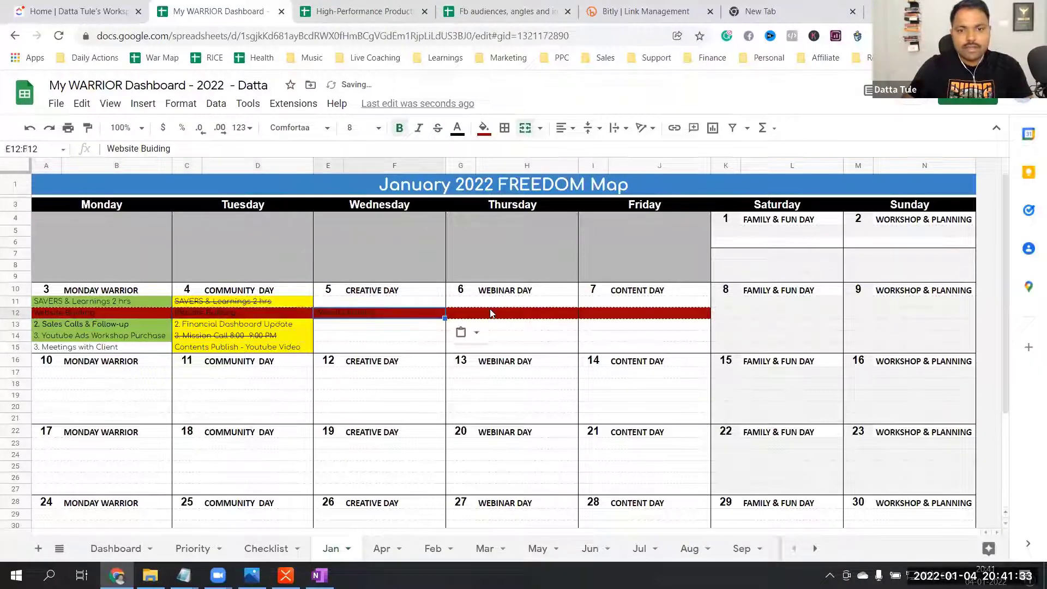
click(487, 312)
key(ctrl+v)
click(604, 311)
key(ctrl+v)
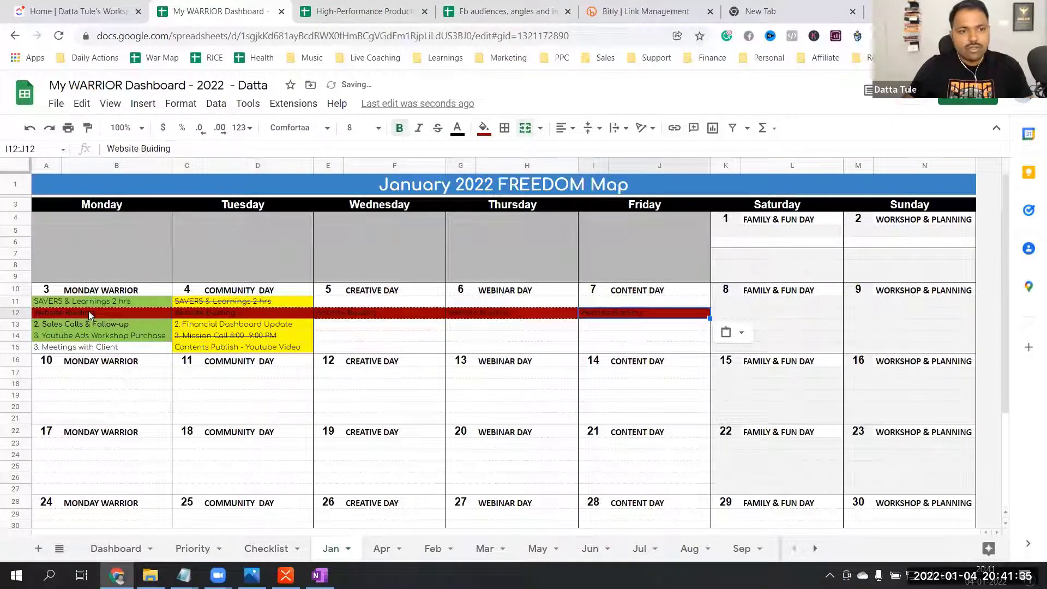
Step: Change the text colour of the January 3 to 7 "Website Buiding" entries to white
drag(90, 315, 655, 324)
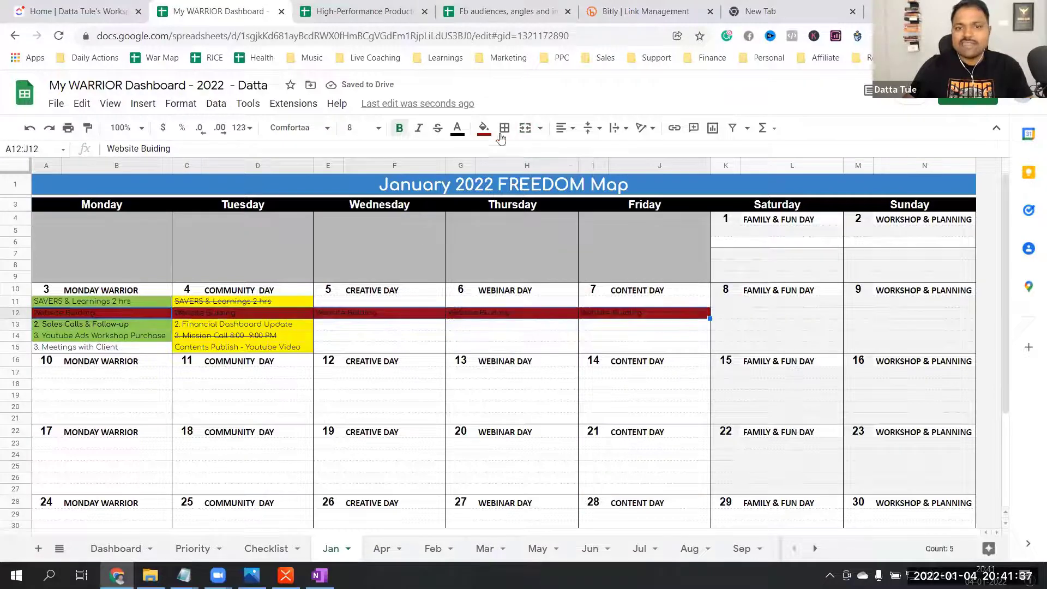
click(483, 129)
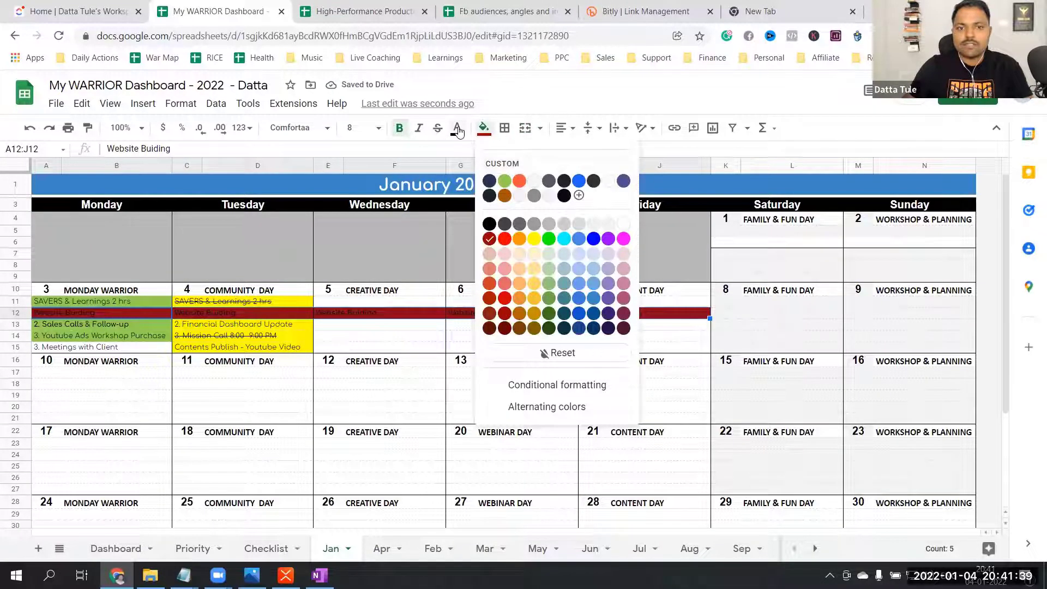
click(456, 129)
click(507, 185)
click(473, 327)
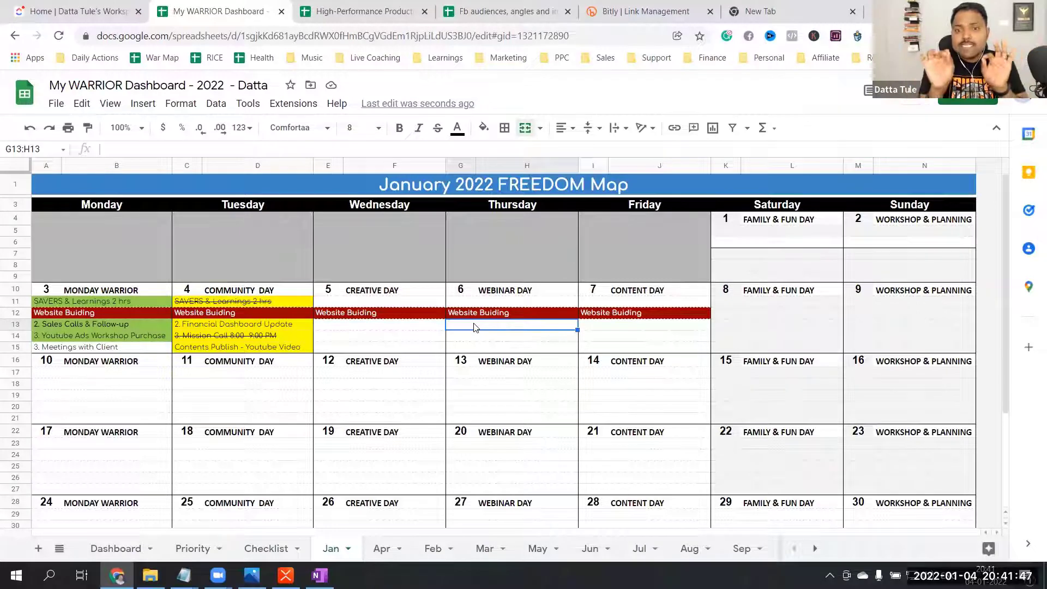
Step: Copy the red "Website Buiding" row to January 10 to 14 in row 19 and January 19 to 23 in row 24
scroll(771, 404, down, 3)
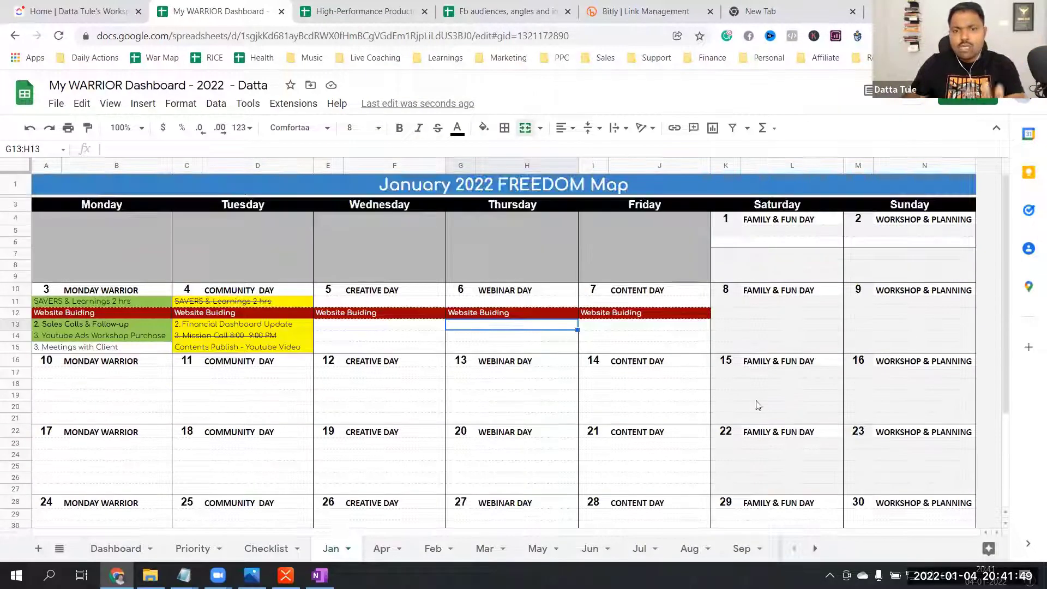
scroll(754, 402, up, 3)
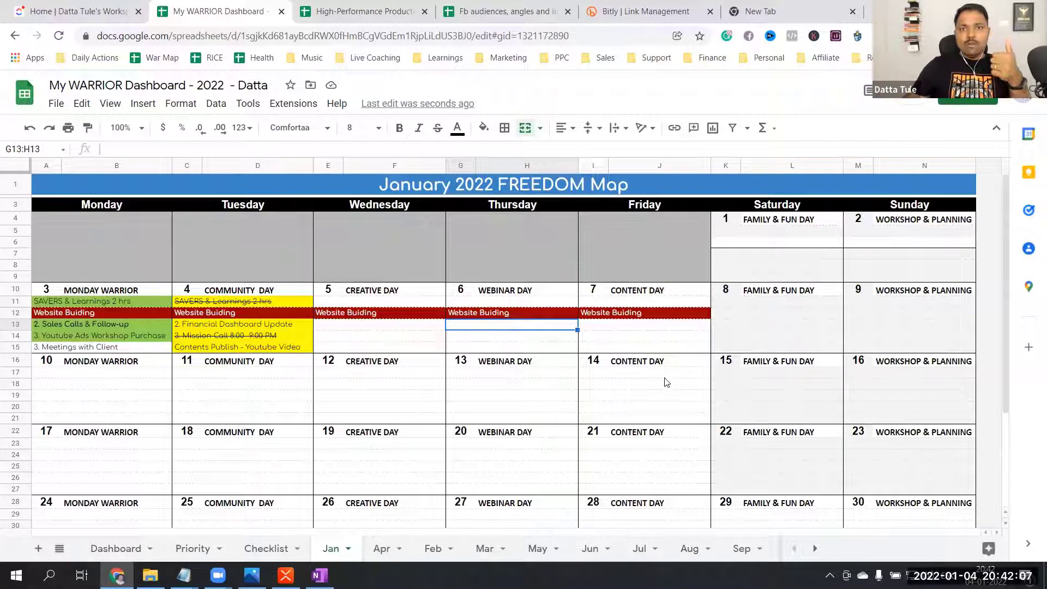
scroll(589, 384, down, 3)
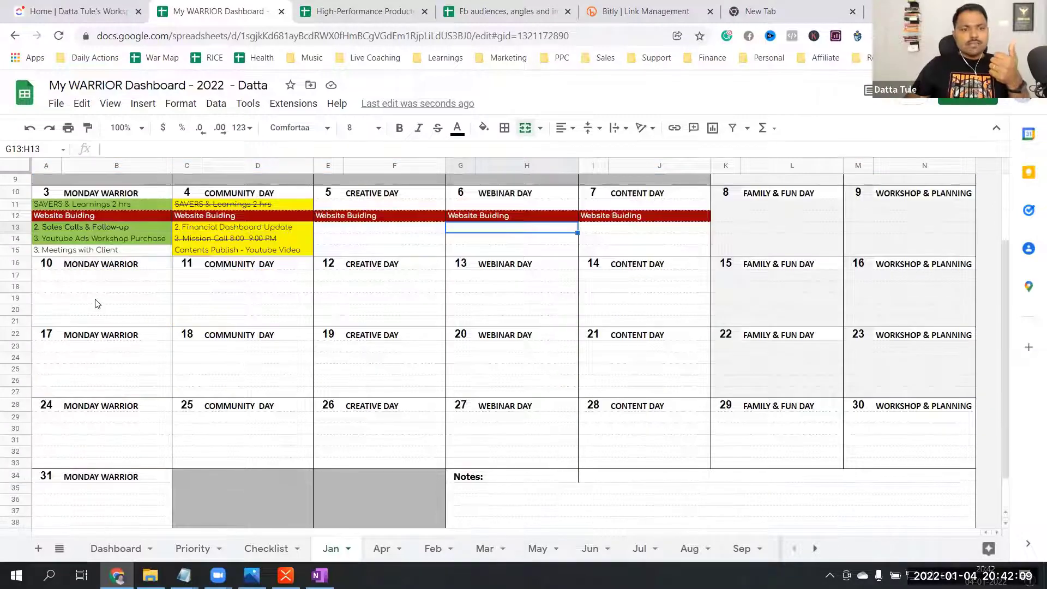
drag(93, 300, 564, 295)
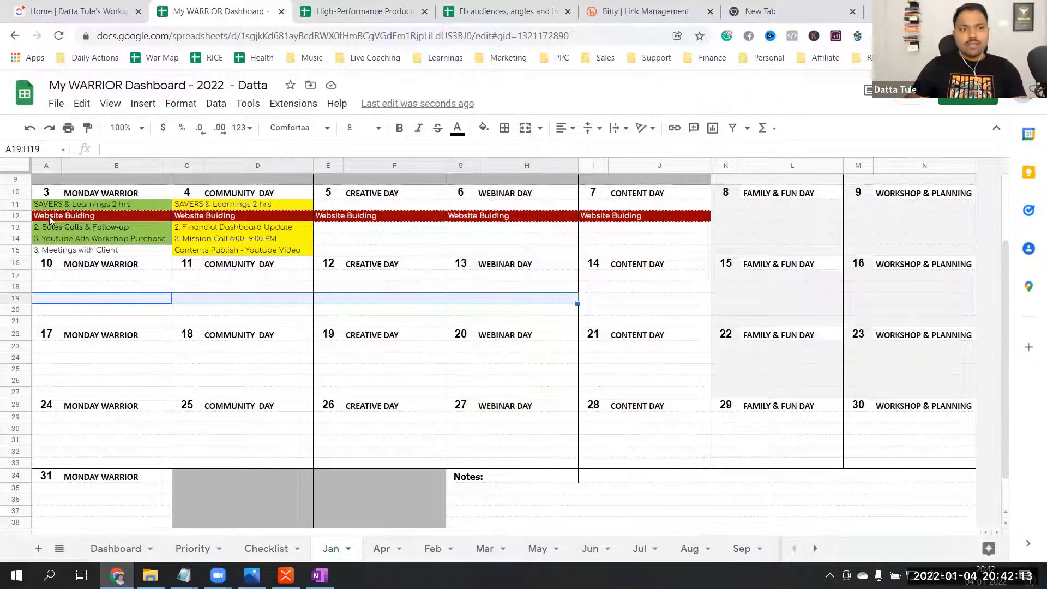
drag(52, 216, 654, 216)
key(ctrl+c)
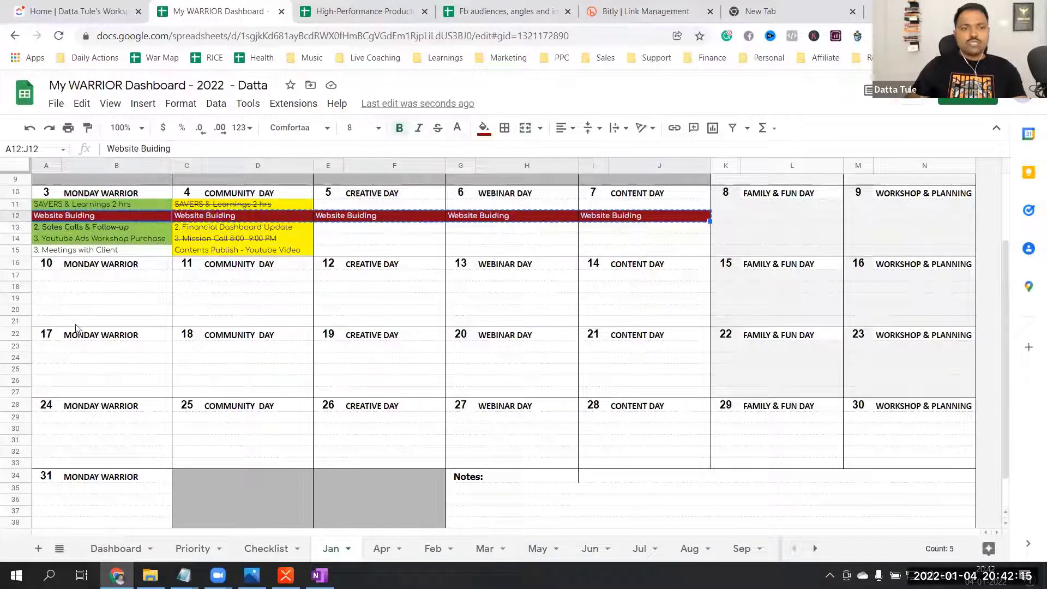
click(73, 299)
key(ctrl+v)
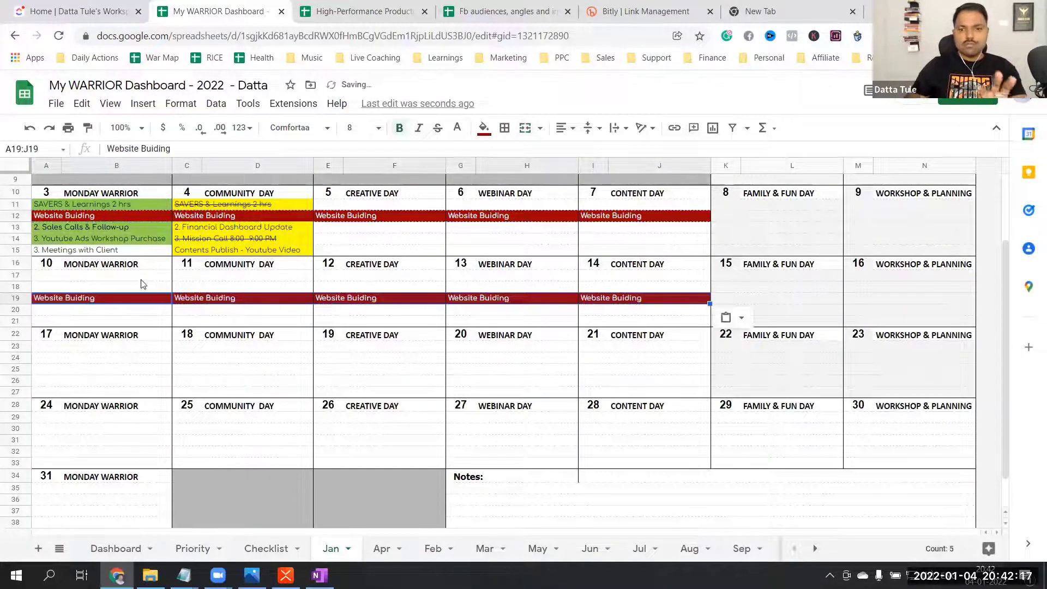
click(322, 365)
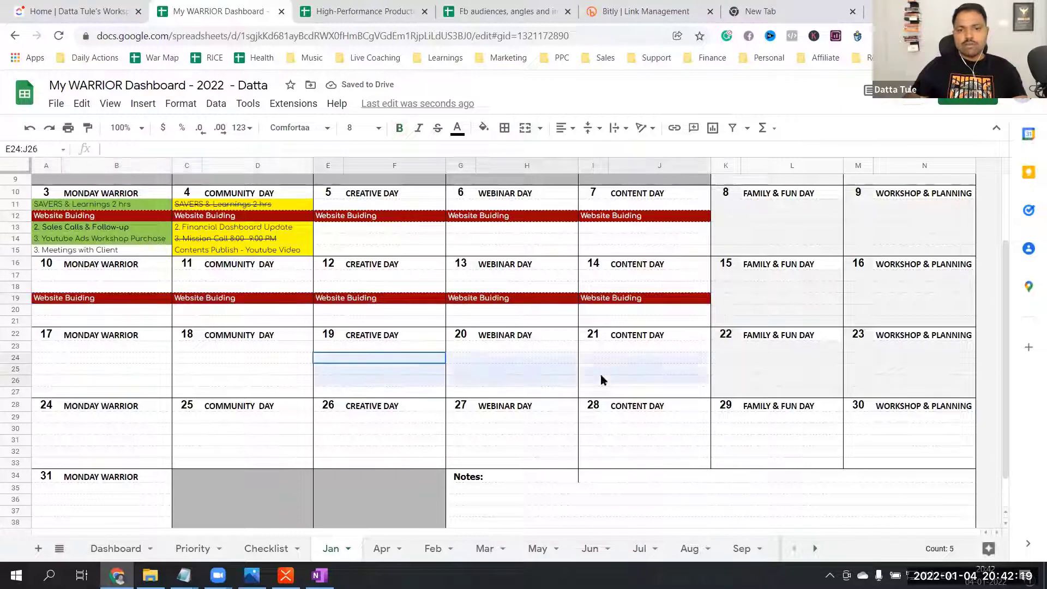
key(ctrl+v)
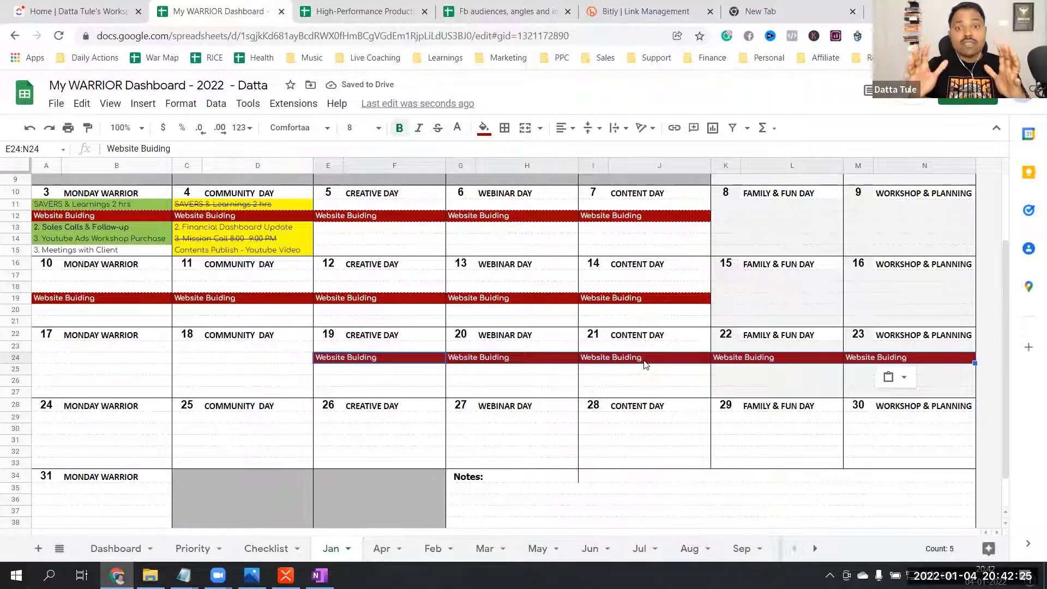
Step: Undo all the "Website Buiding" entries, copies and colour changes back to the original January 3 and 4 tasks
key(ctrl+z)
key(ctrl+z)
key(ctrl+z)
key(ctrl+z)
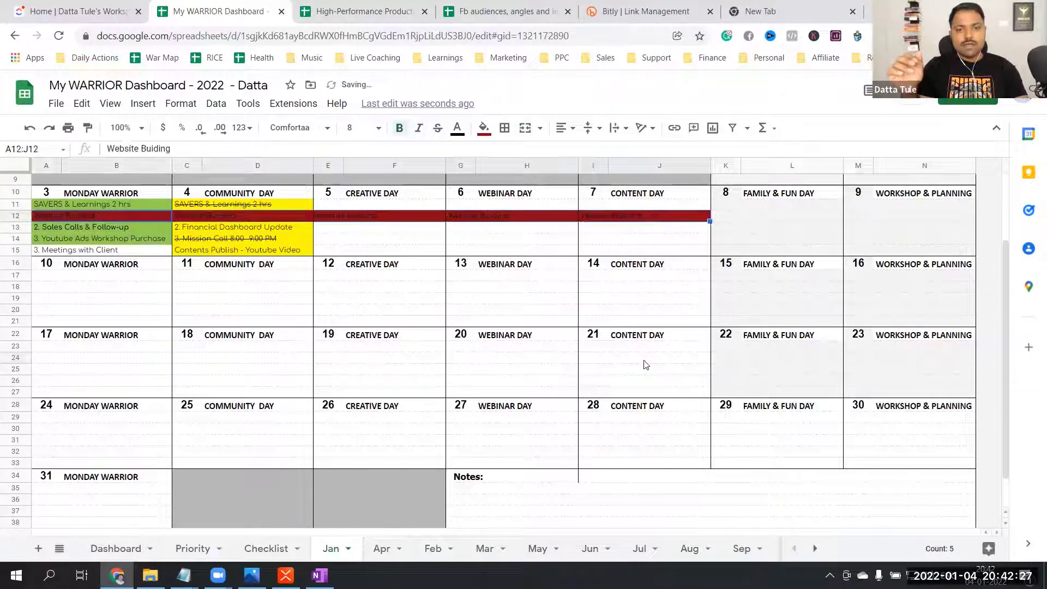
key(ctrl+z)
key(ctrl+z)
key(ctrl+z)
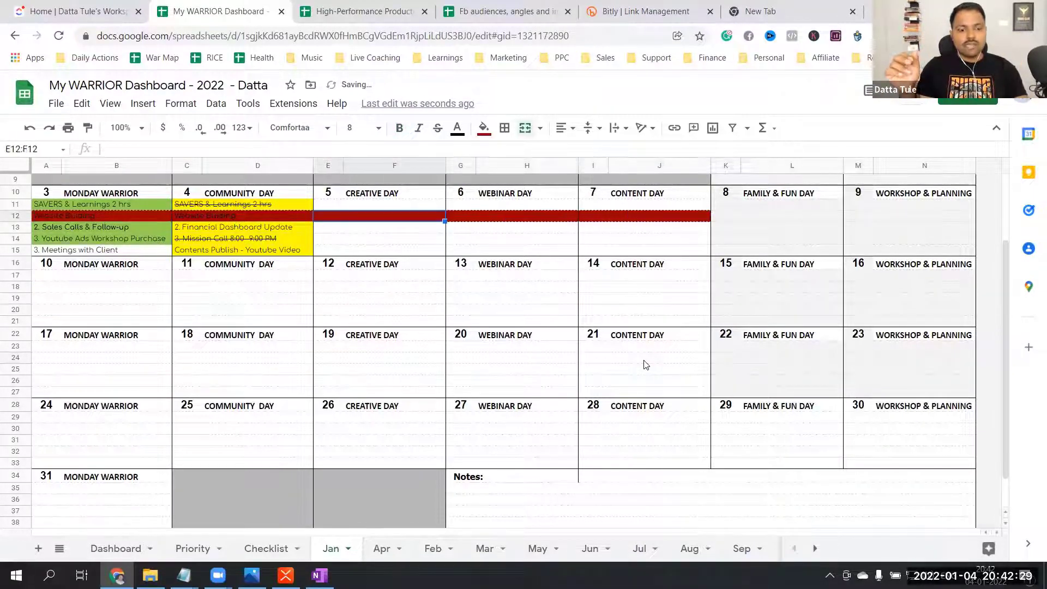
key(ctrl+z)
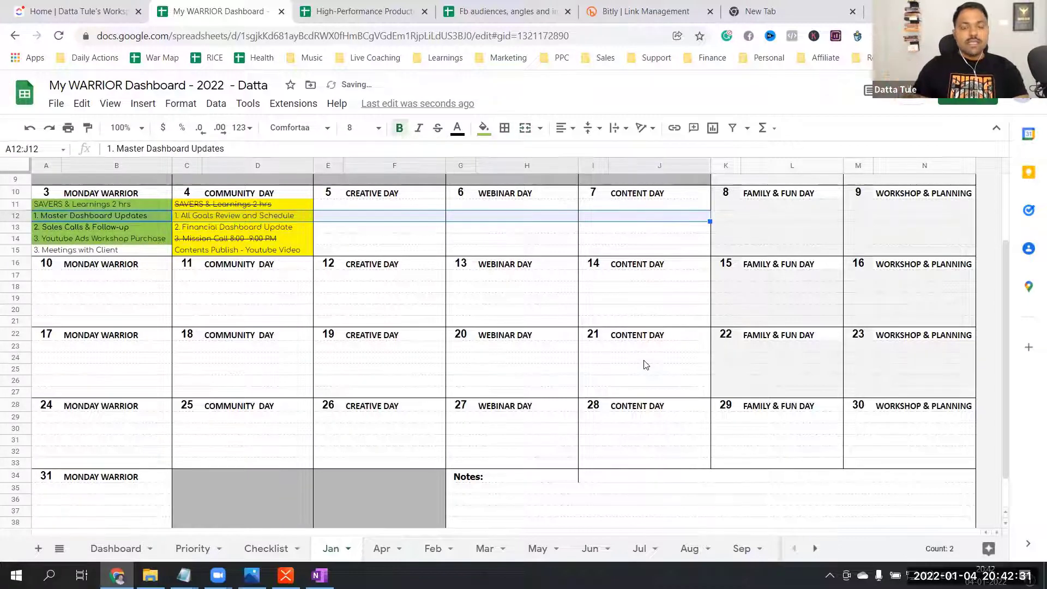
Step: Go back to the Dashboard sheet and view the coloured blocks across the 2022 year calendar
scroll(496, 449, down, 2)
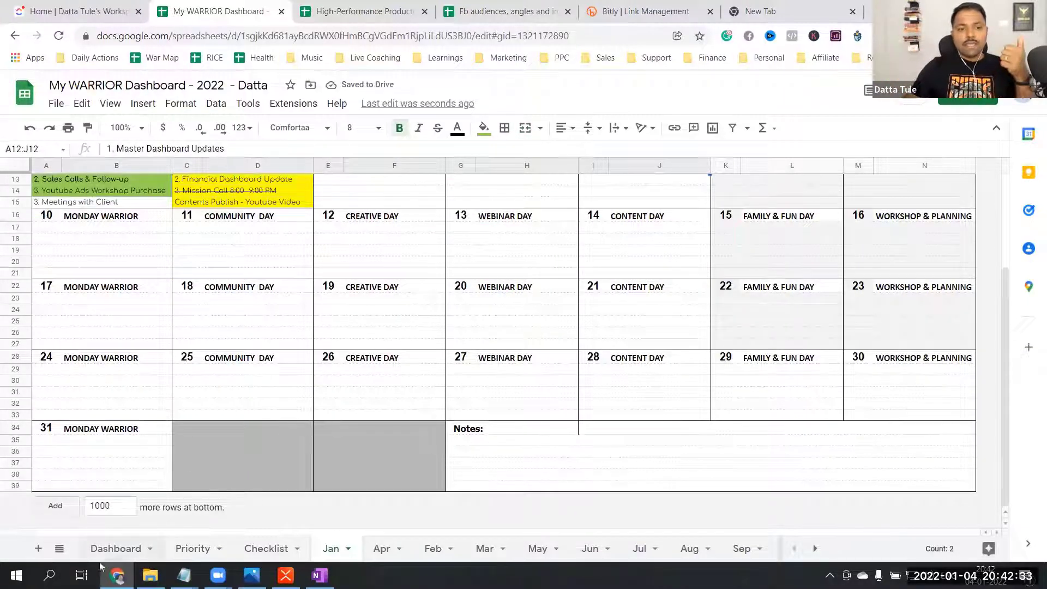
click(111, 548)
scroll(394, 304, down, 1)
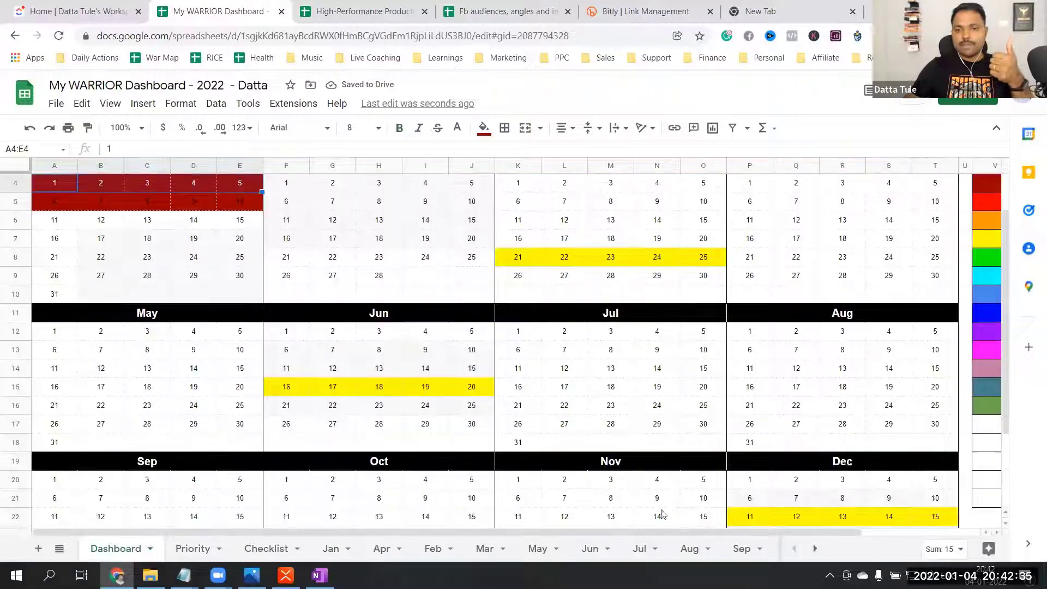
Step: Enter "1. 20L Revenue" on the first line under Notes in the Jan sheet
scroll(655, 327, right, 3)
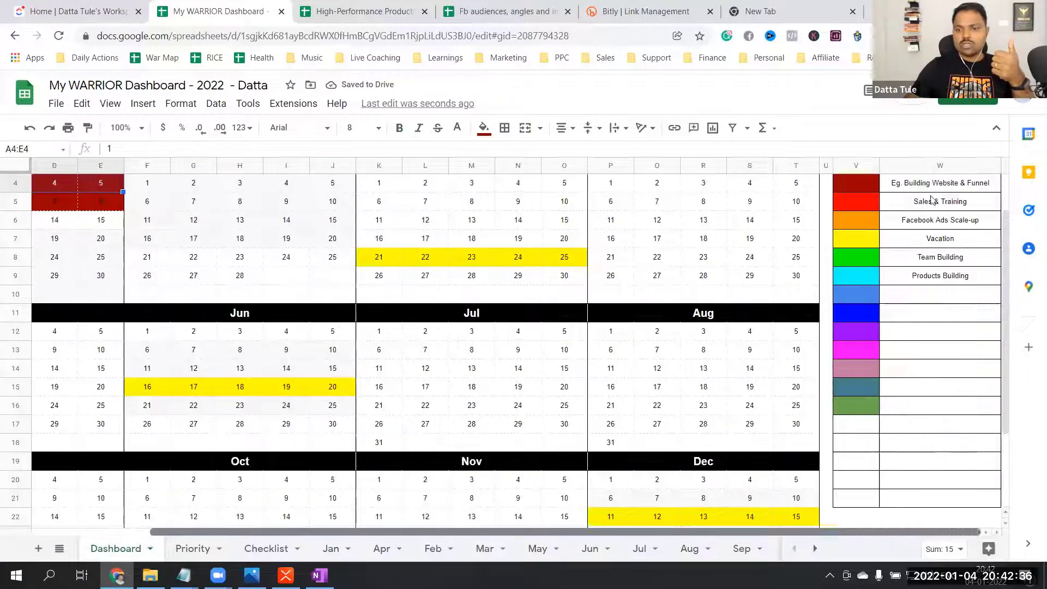
click(342, 549)
click(466, 433)
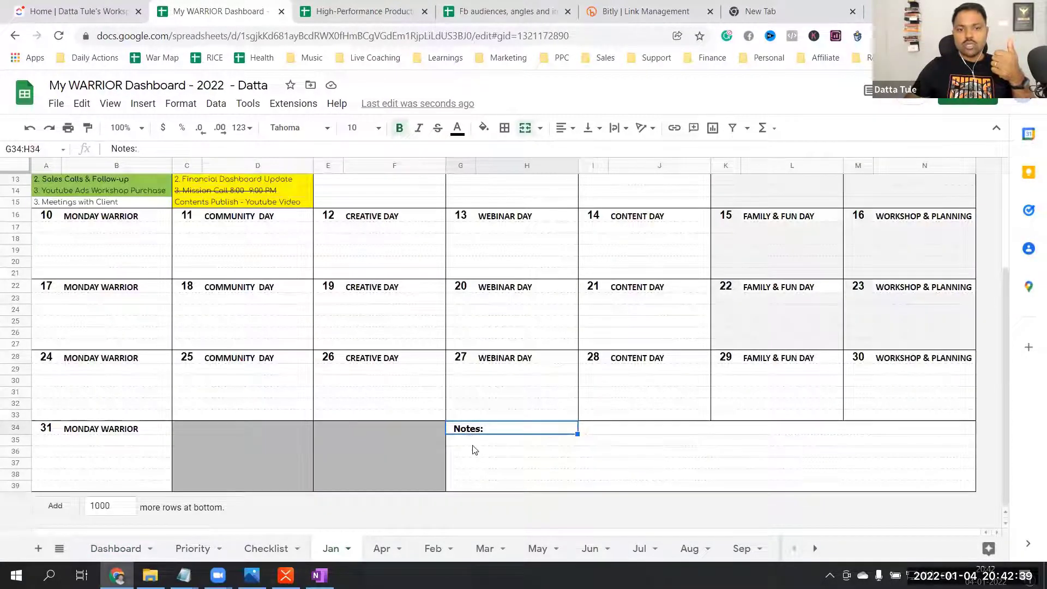
click(473, 440)
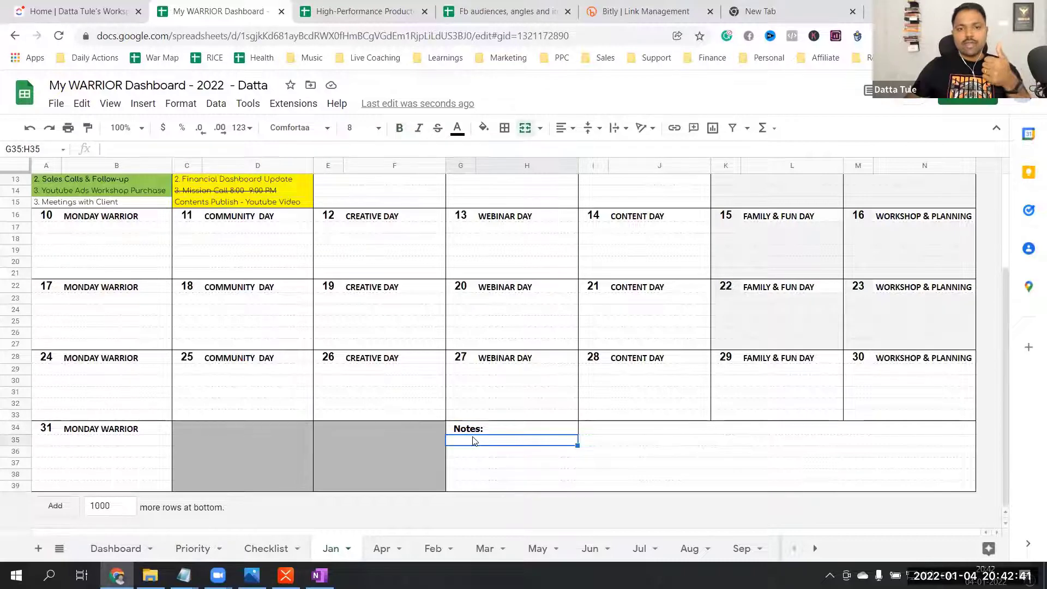
double_click(474, 440)
text(1. 20L)
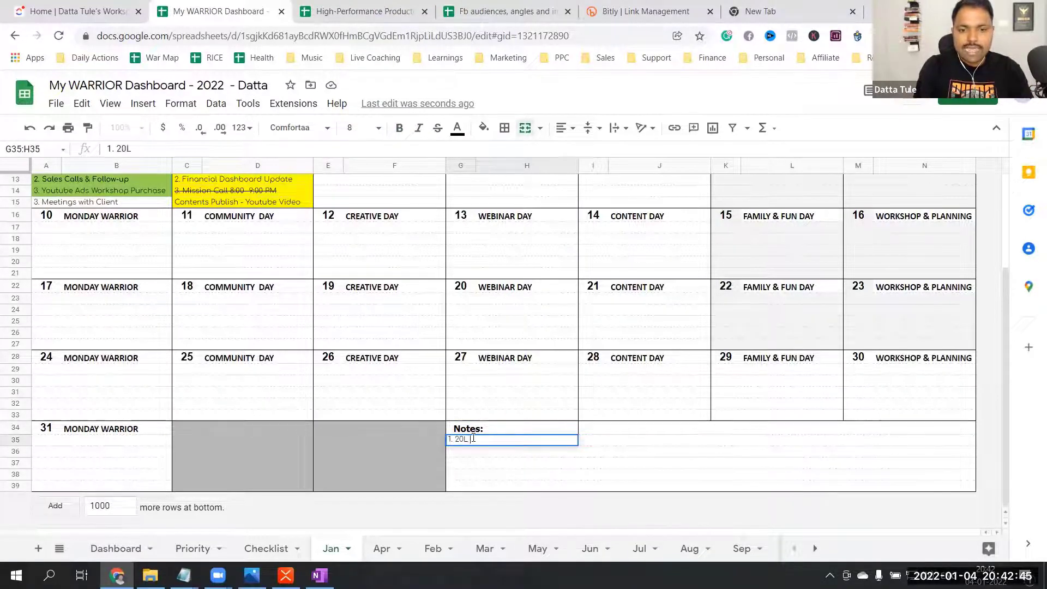
text( Revenye)
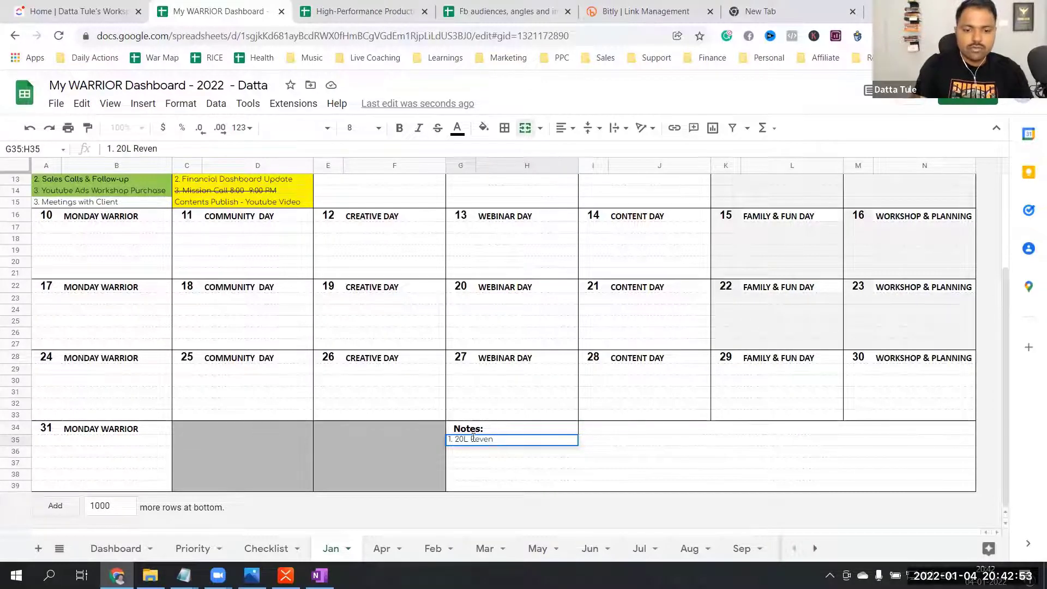
text(ue)
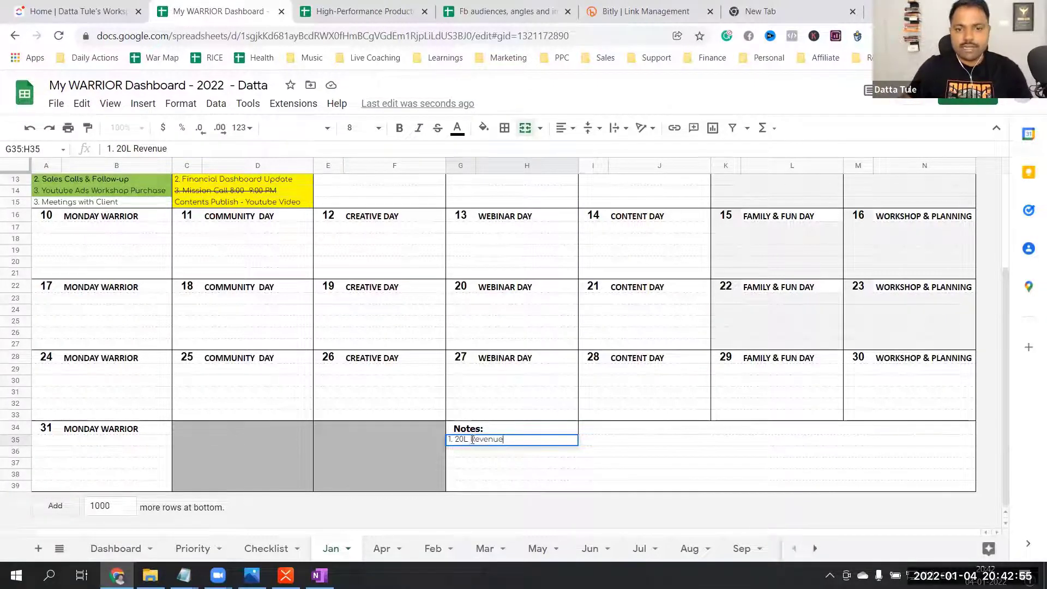
Step: Add "Learn & Test Youtube Ads" on the second line of the January notes
click(465, 458)
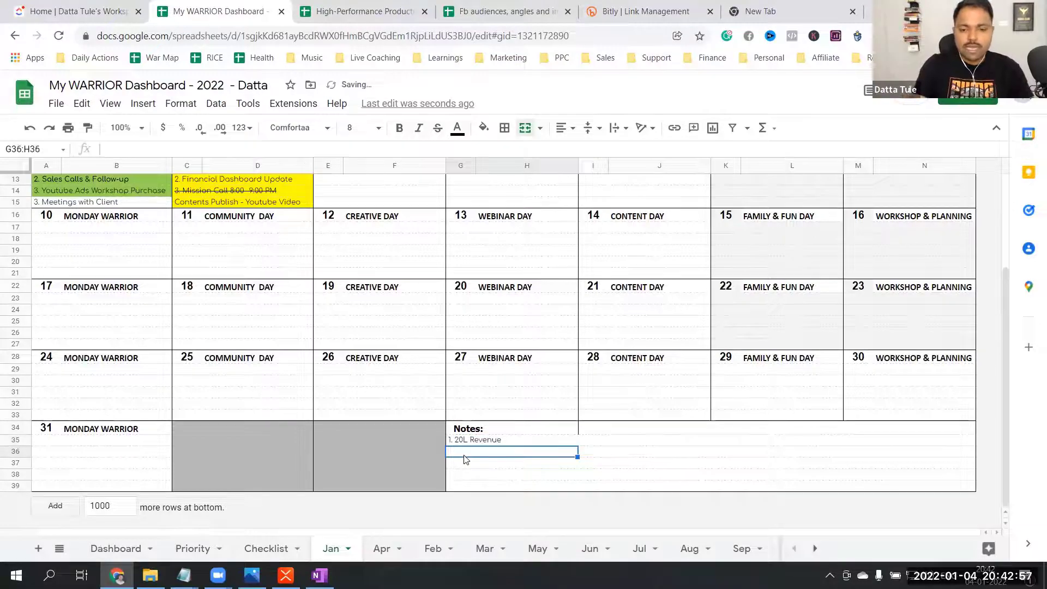
key(ctrl+plus)
key(ctrl+plus)
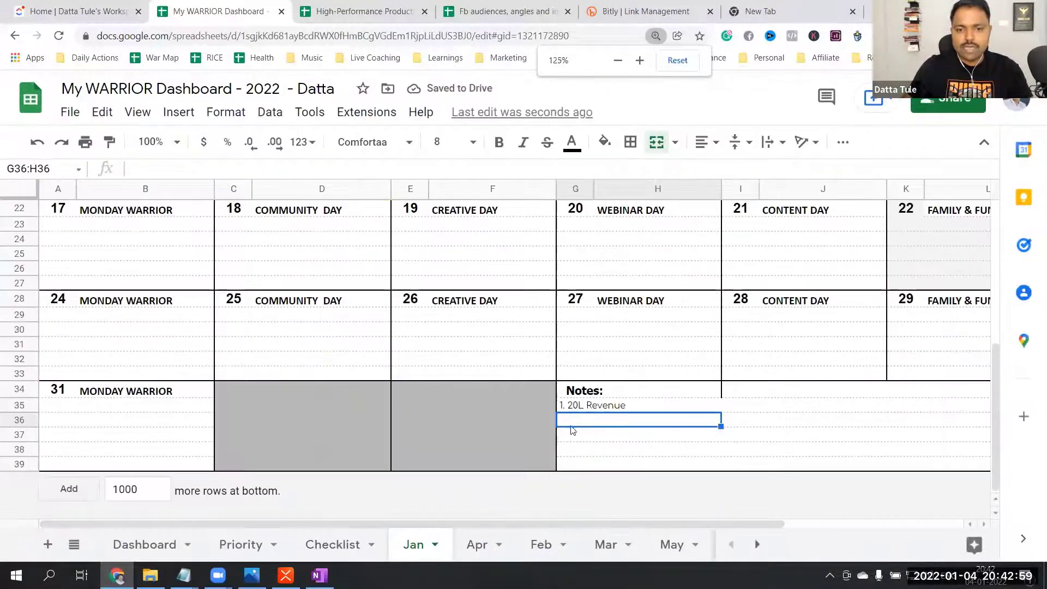
text(Learn Y)
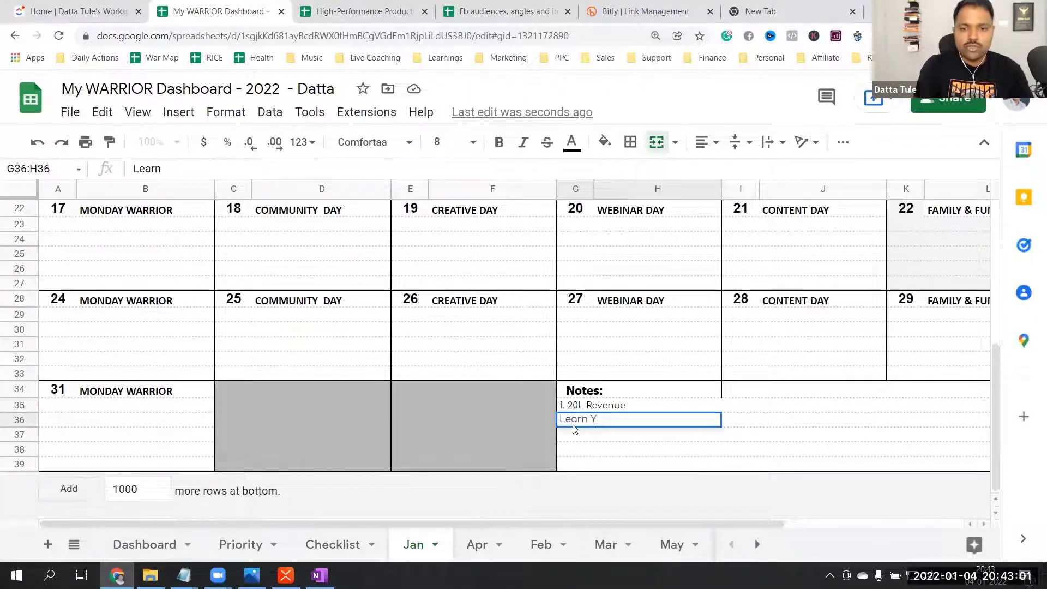
text(outube Ad)
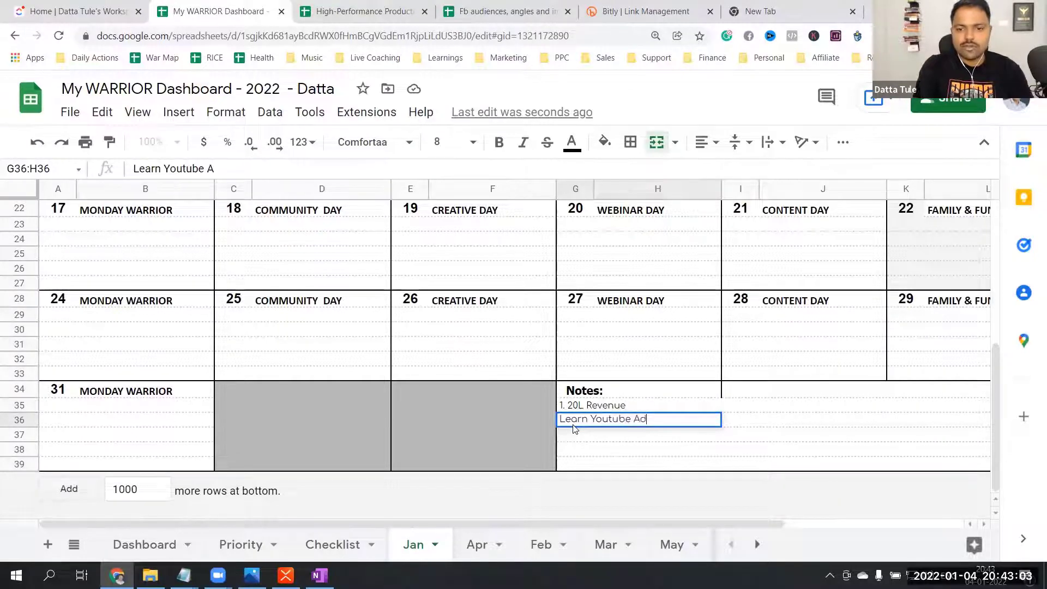
text(s)
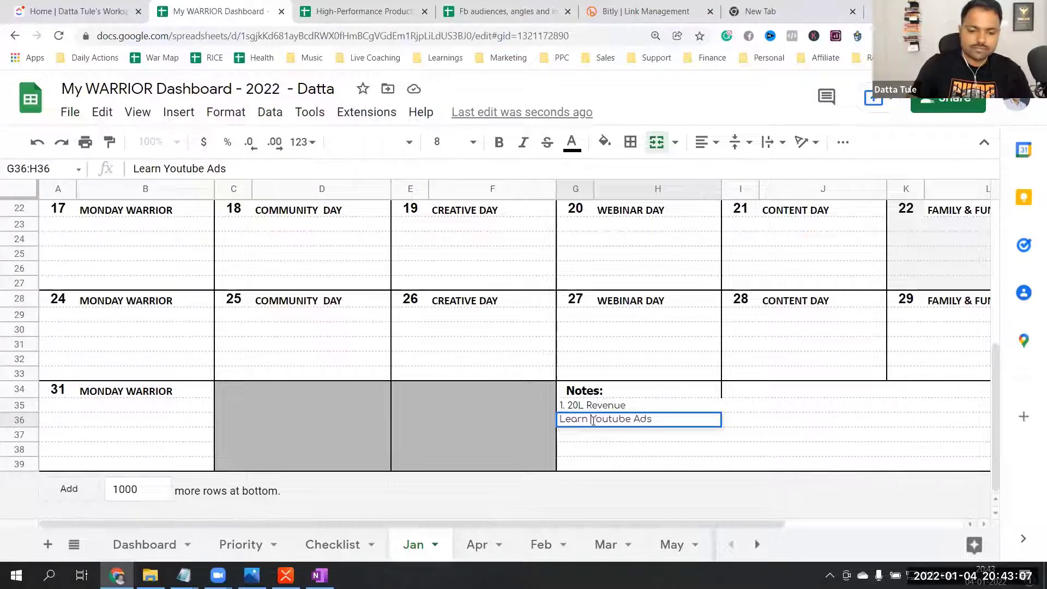
text(& Test)
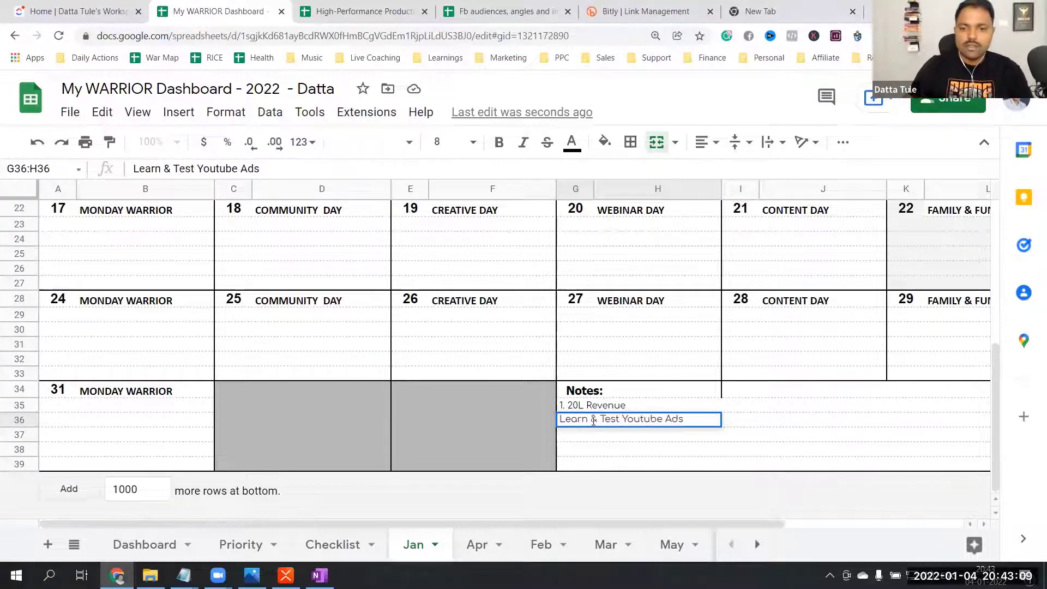
Step: Add "Build New Products" on the third line of the January notes
click(581, 436)
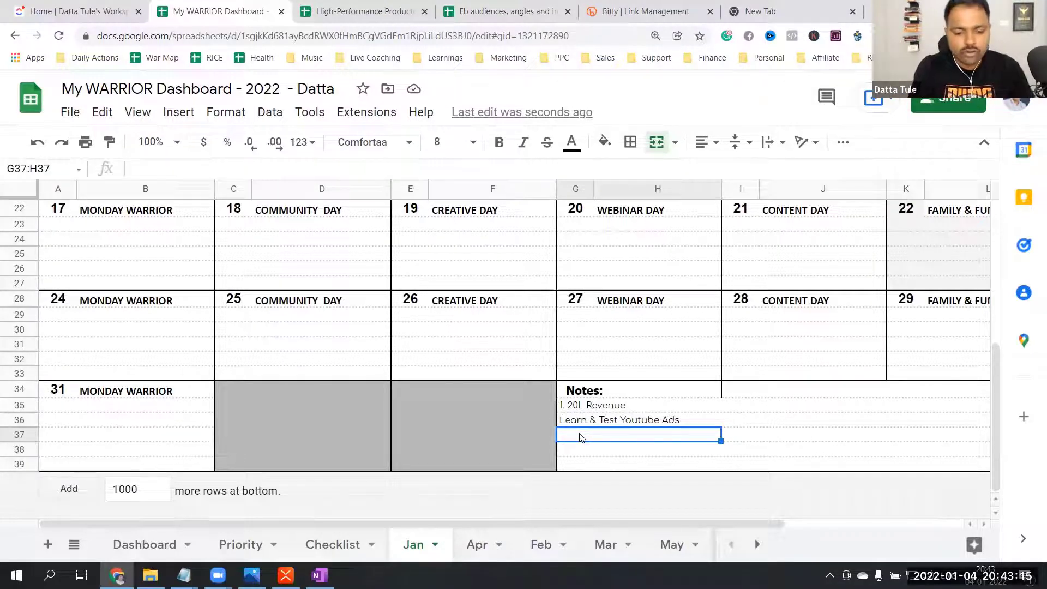
text(Fa)
key(BackSpace)
key(BackSpace)
text(Build )
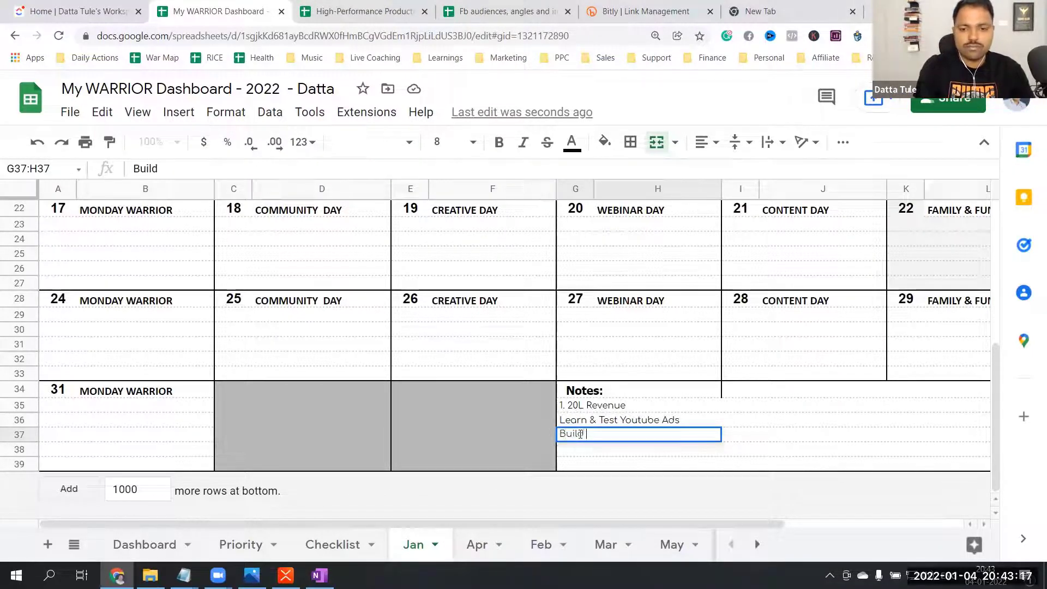
text(New Products)
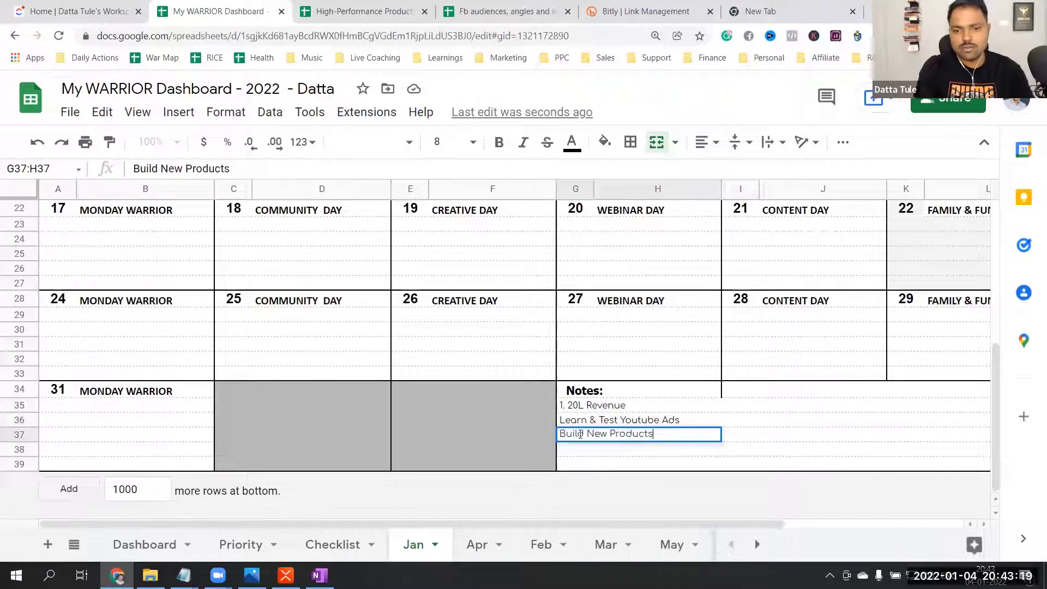
Step: Add "Scale-up Facebook Ads" on the fourth line of the January notes
click(580, 444)
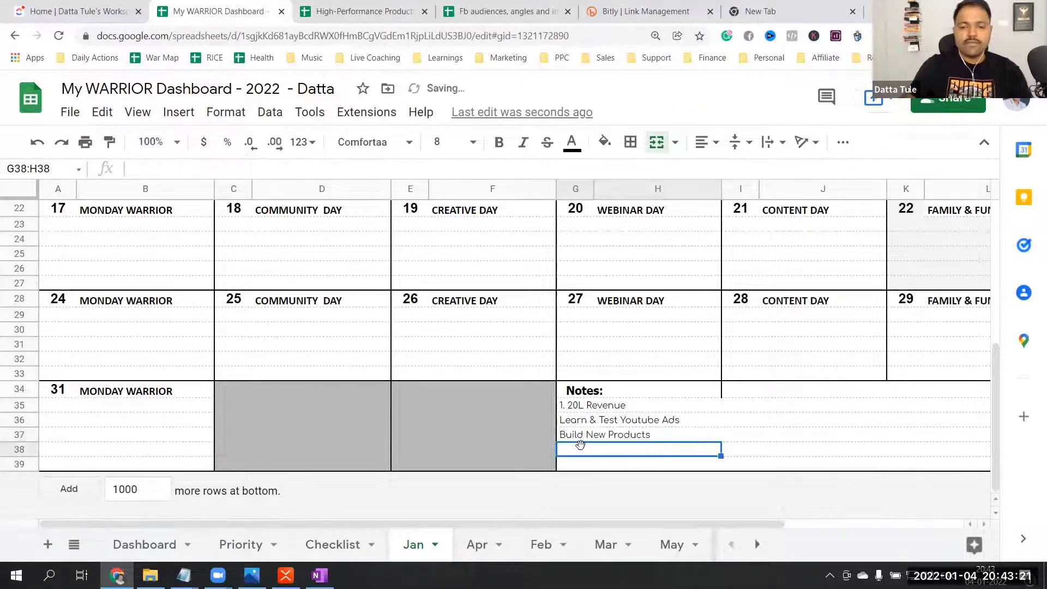
text(Scale)
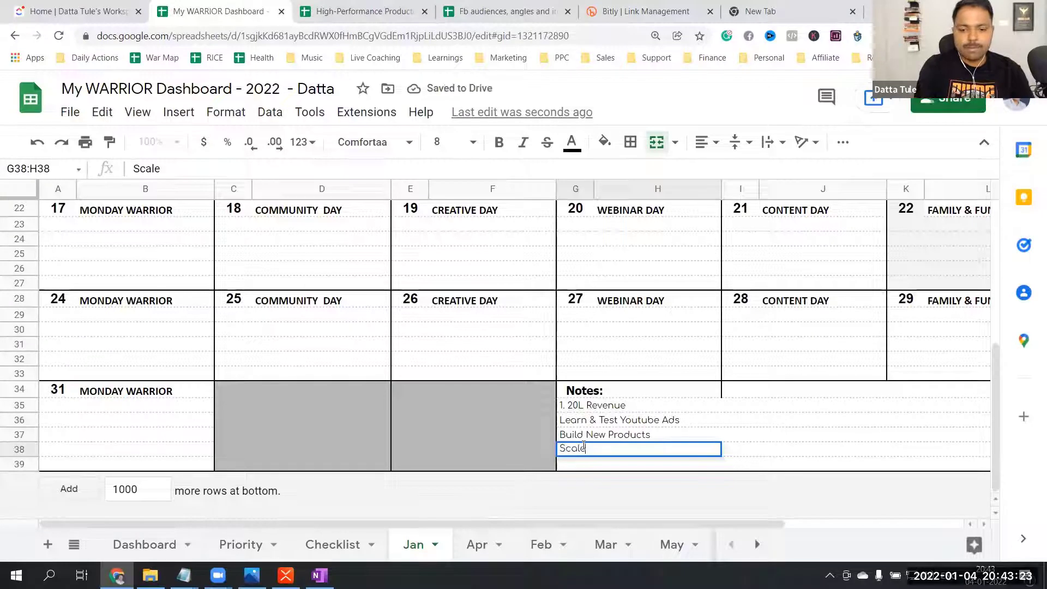
text(-up Facebook Ads)
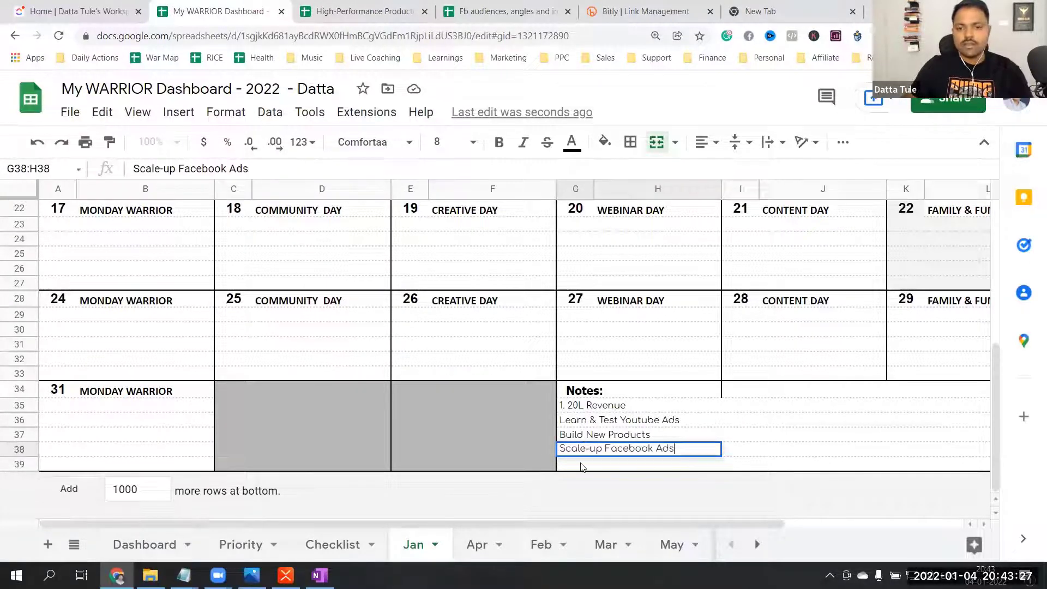
key(Return)
Step: Make the four January goal lines under Notes bold
click(583, 434)
drag(584, 410, 624, 452)
key(ctrl+b)
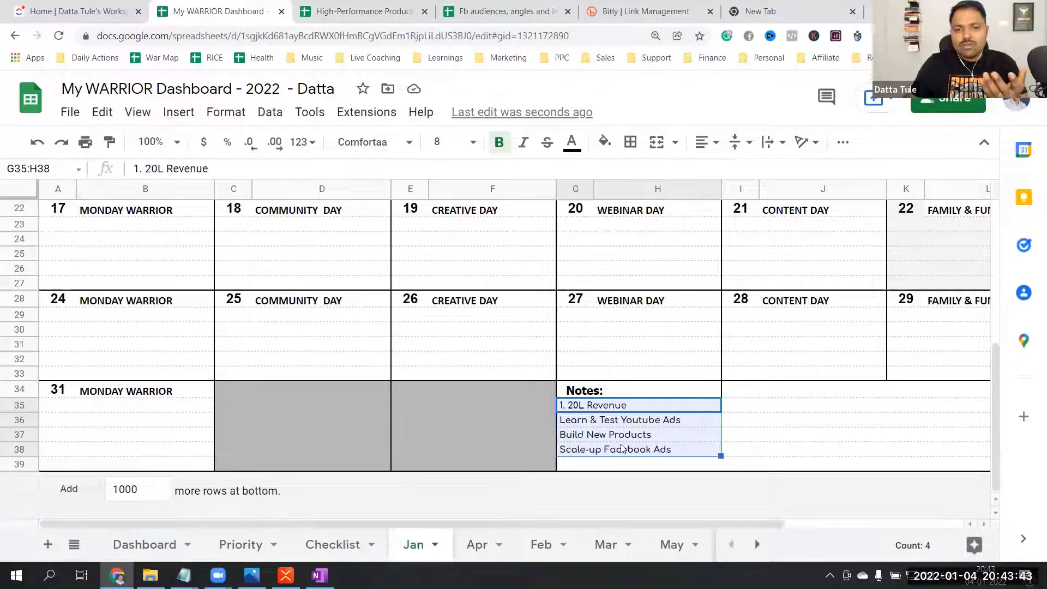
Step: Look over the January map, then the April map and the four lines under its Notes heading
scroll(616, 398, up, 5)
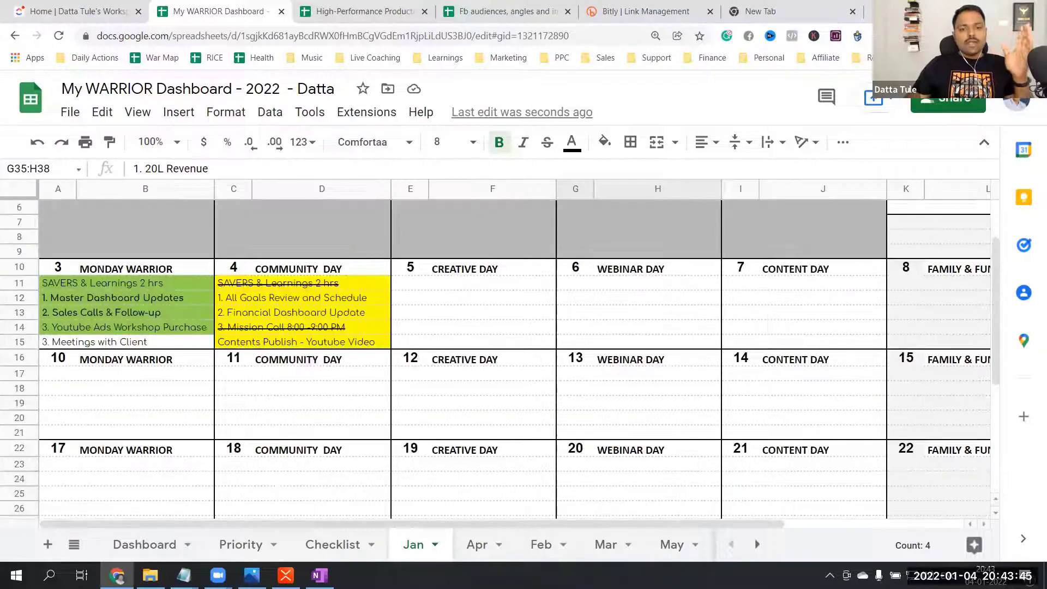
click(485, 549)
key(ctrl+minus)
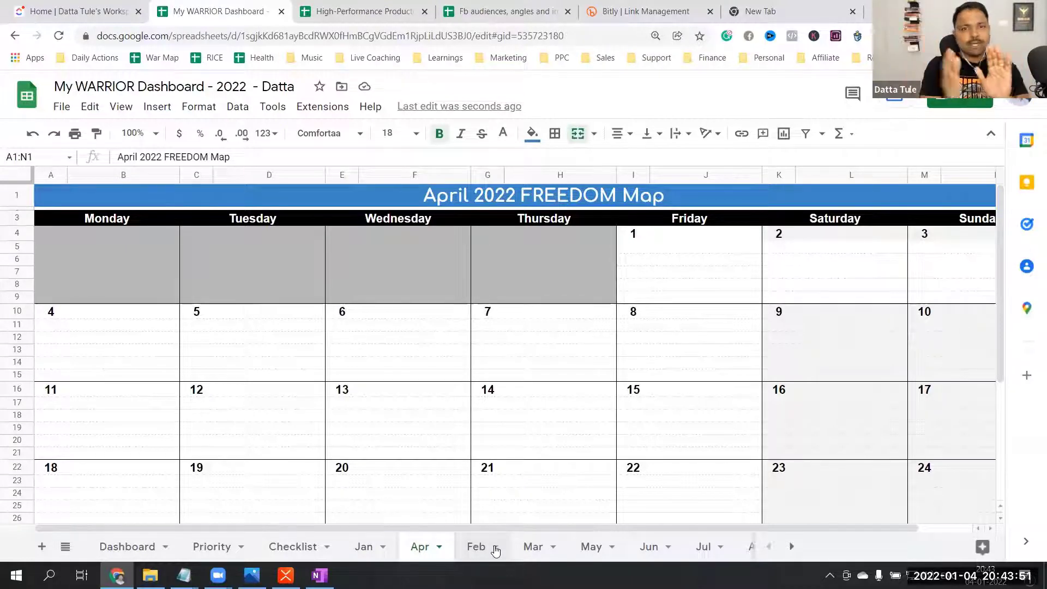
scroll(616, 466, down, 5)
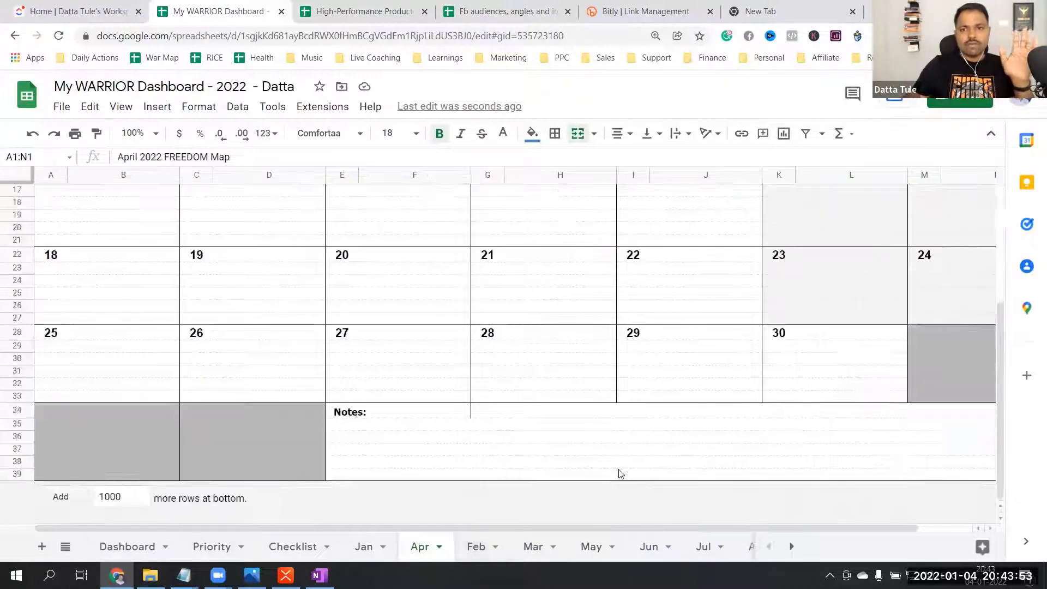
drag(379, 428, 390, 460)
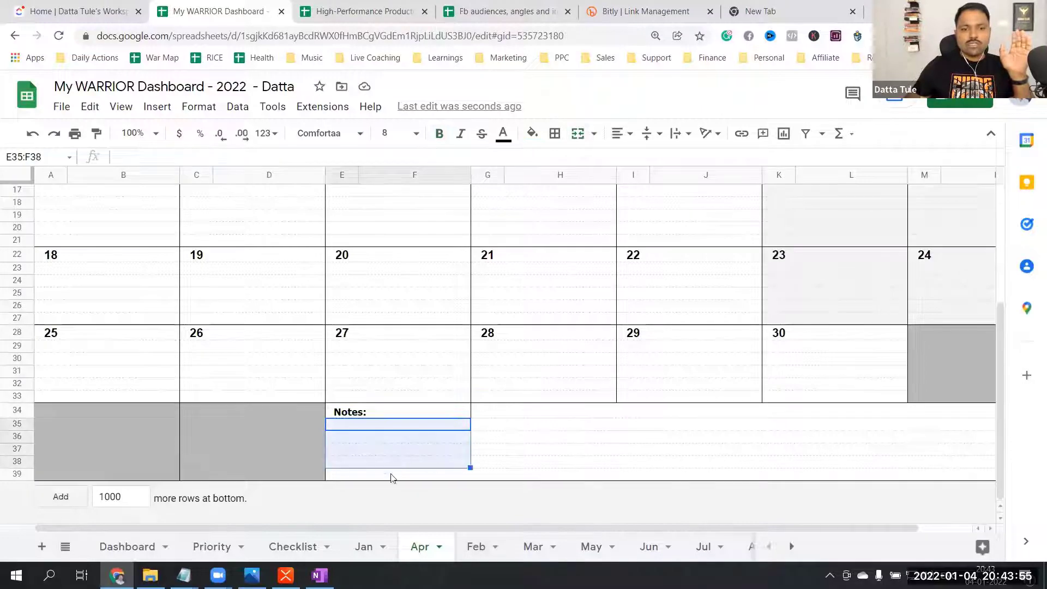
scroll(753, 288, up, 5)
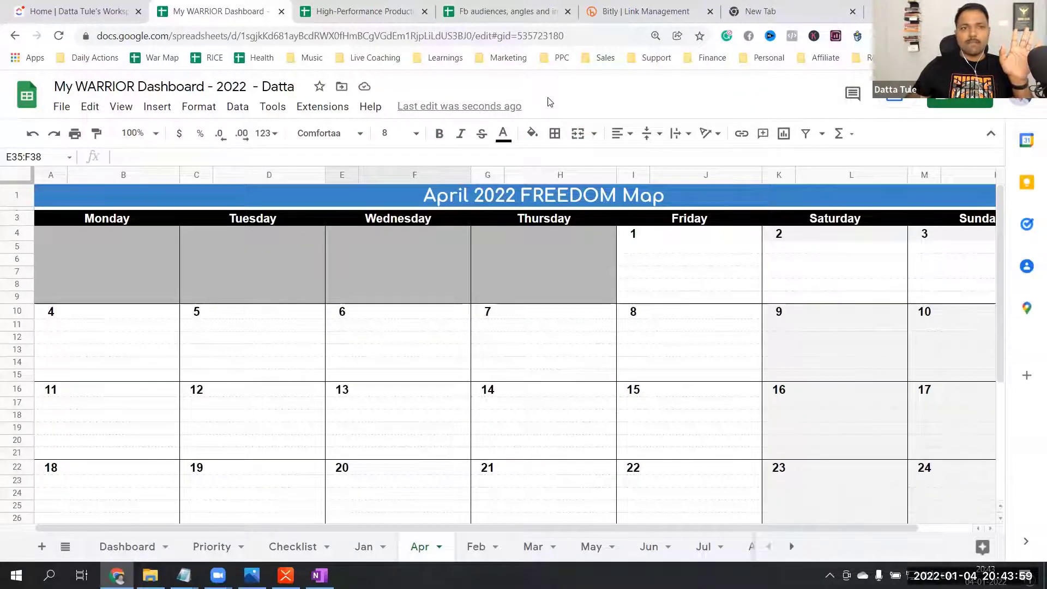
Step: Open the bookmarked My WARRIOR Dashboard - 2021 spreadsheet in the spare browser tab and go to its Dec sheet
key(ctrl+9)
click(100, 60)
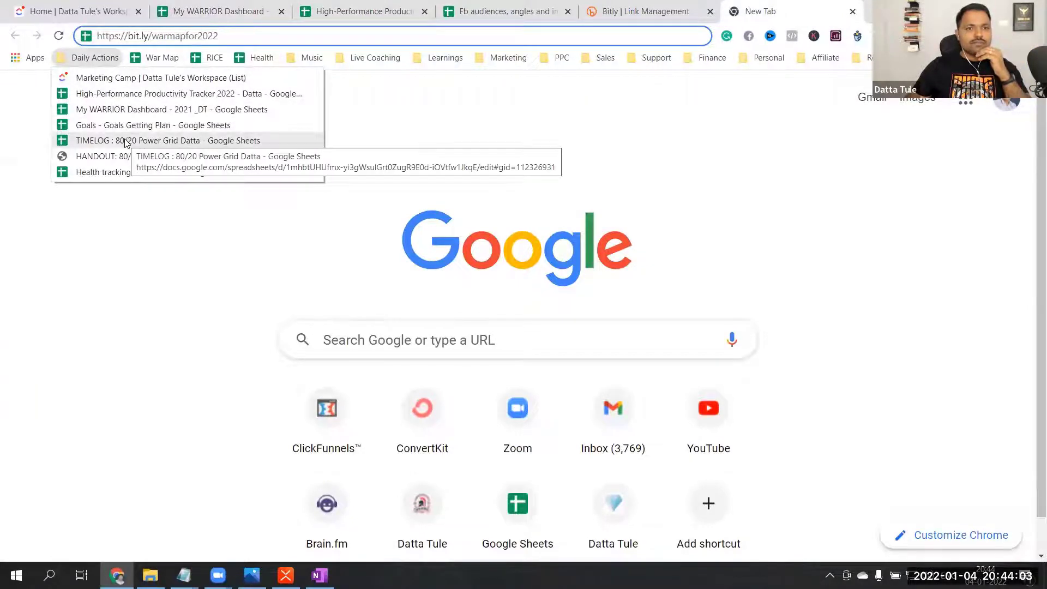
click(141, 110)
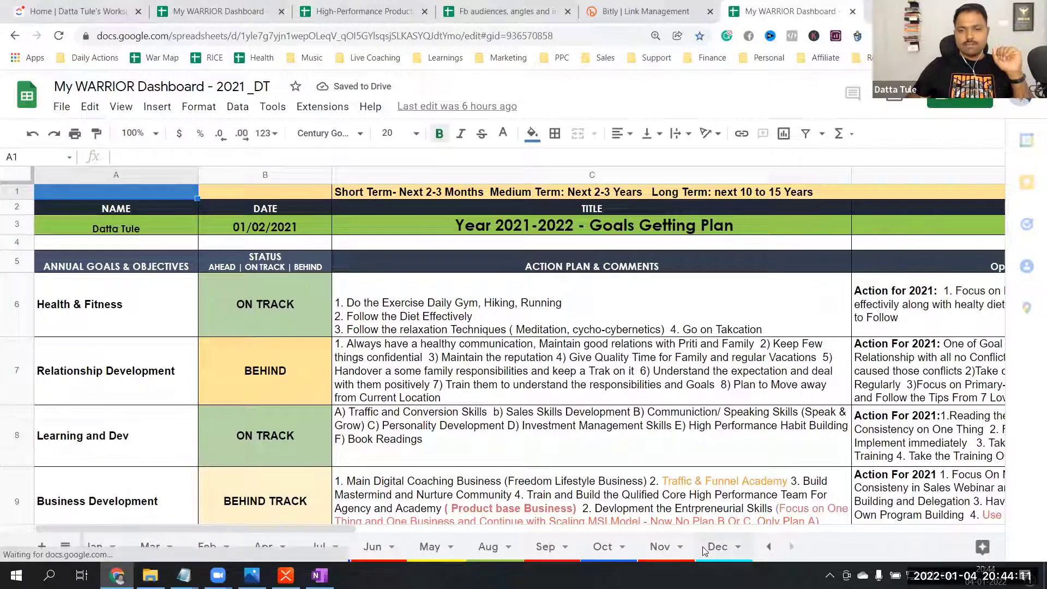
click(703, 547)
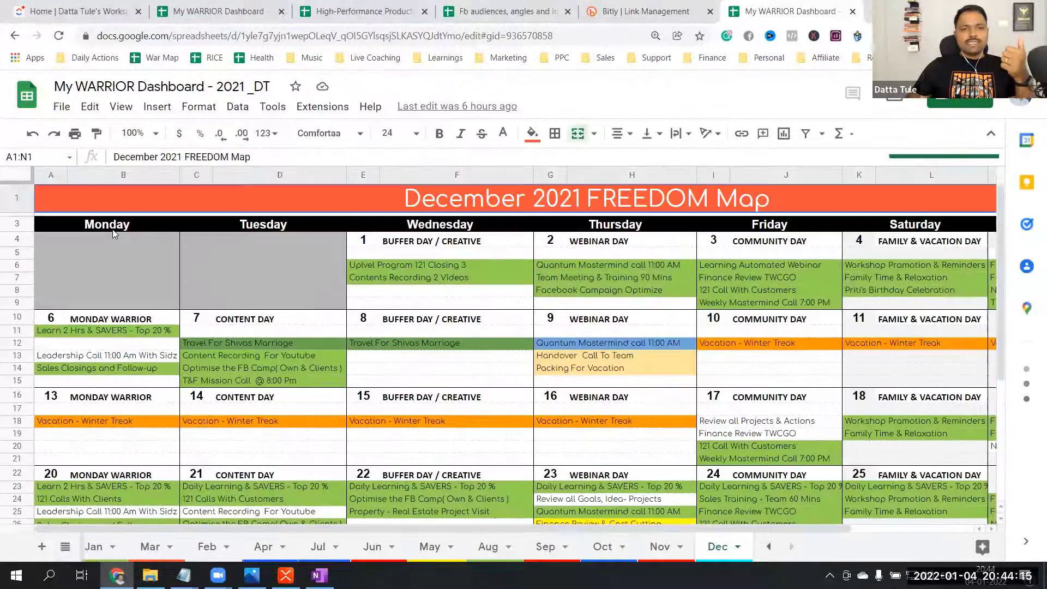
Step: Examine the December 2021 notes goals and the "Vacation - Winter Treak" entries on December 10 and 16
scroll(385, 402, down, 4)
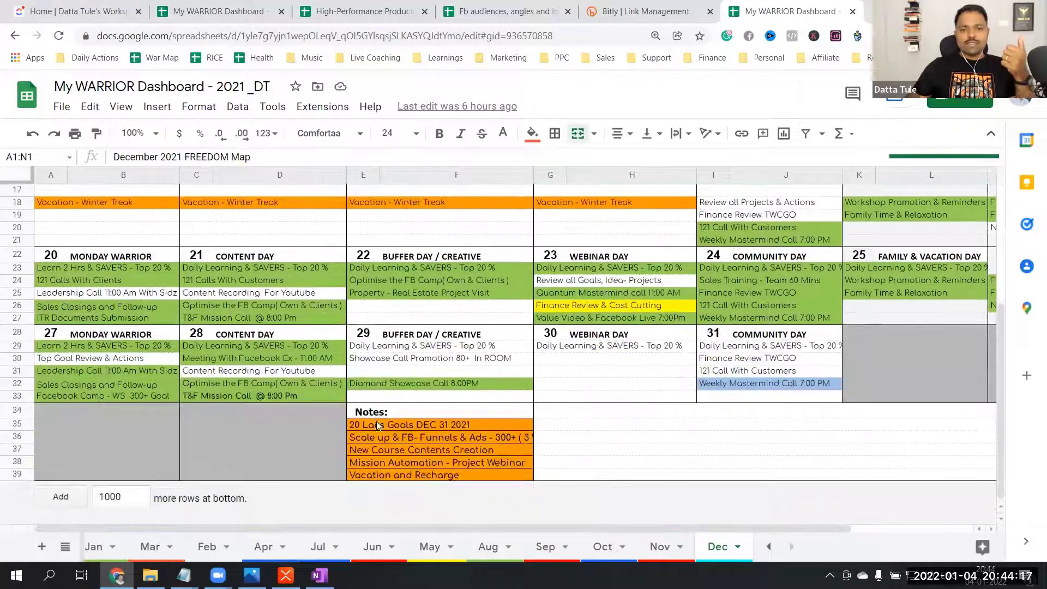
drag(382, 425, 385, 475)
scroll(385, 474, up, 5)
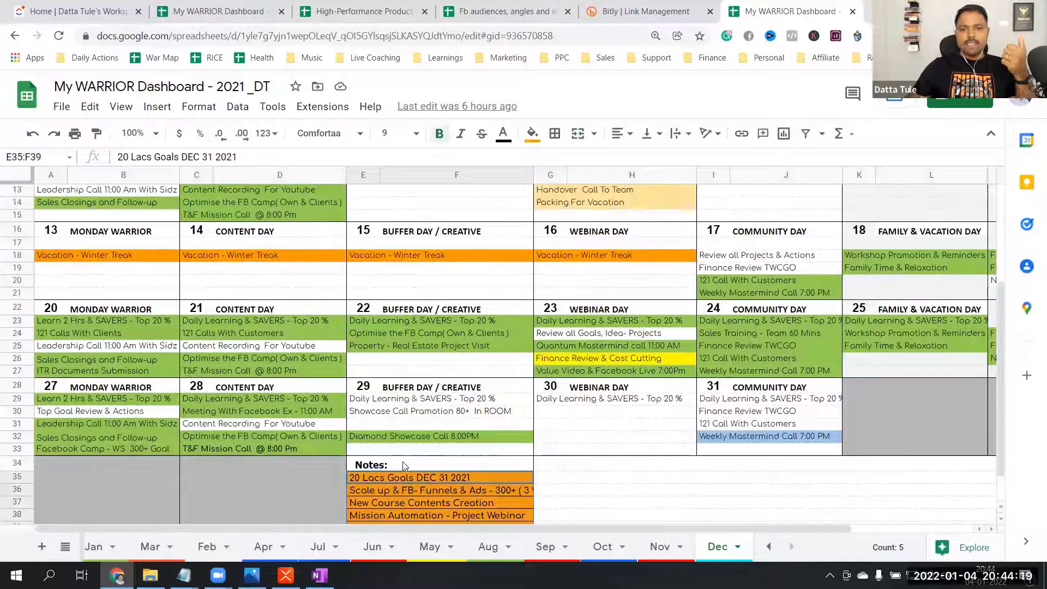
click(398, 241)
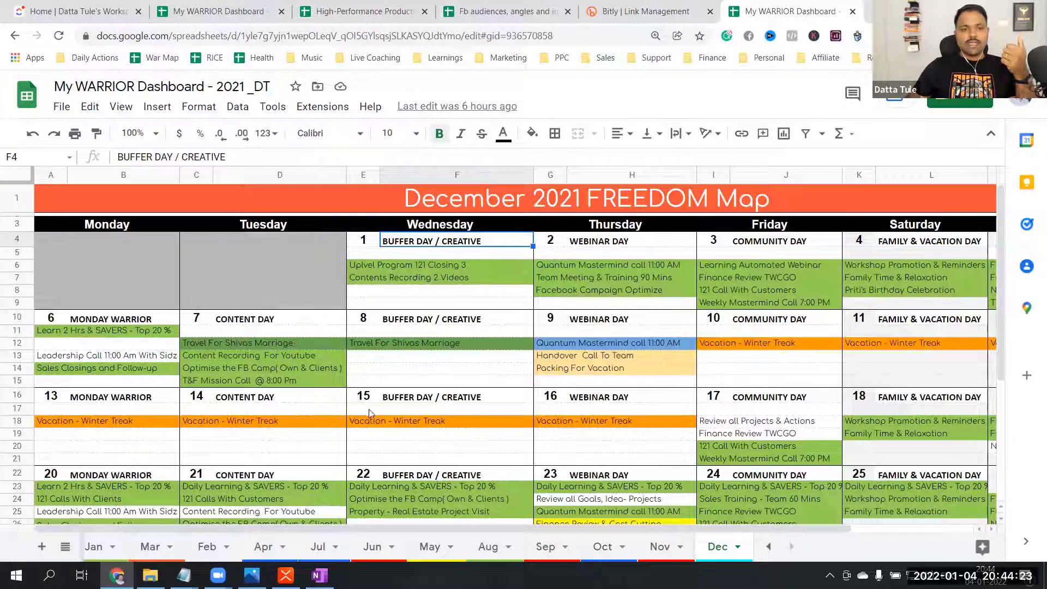
click(725, 346)
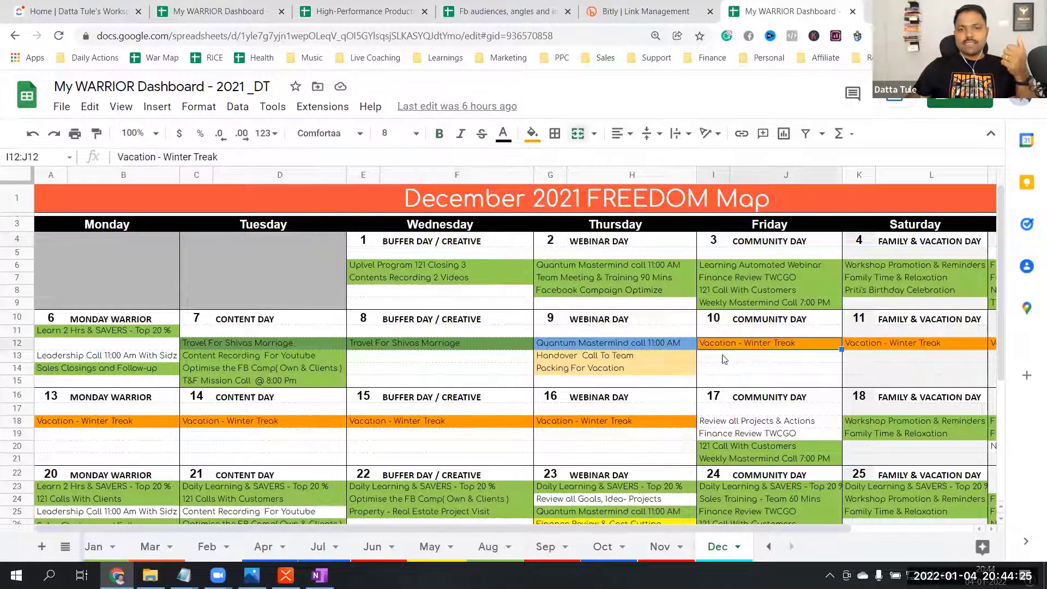
click(630, 428)
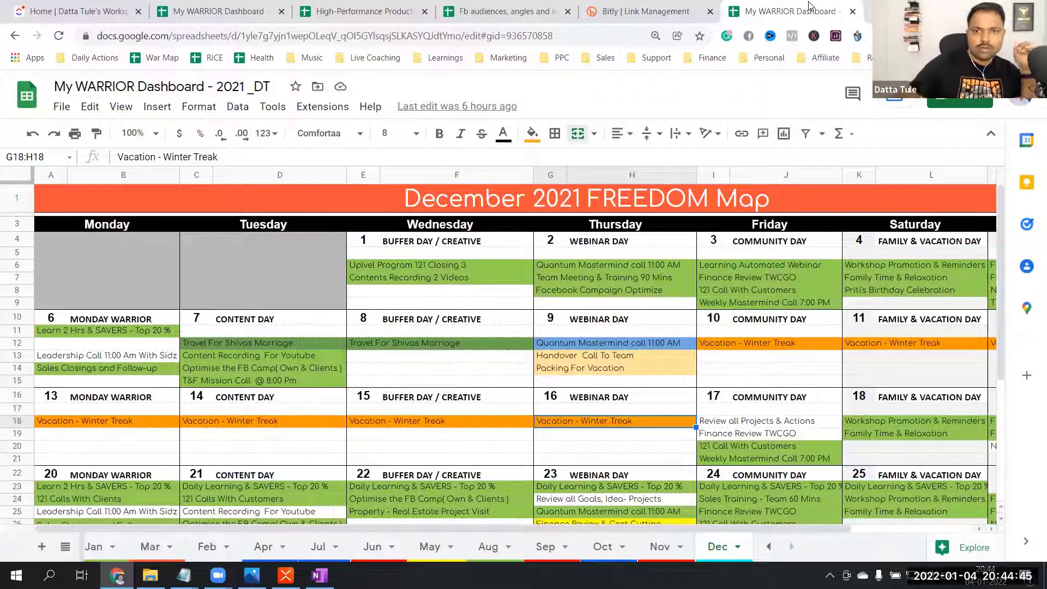
Step: Close the 2021 spreadsheet and return to the 2022 Dashboard sheet to review the six named entries in the Key Goal list
click(852, 11)
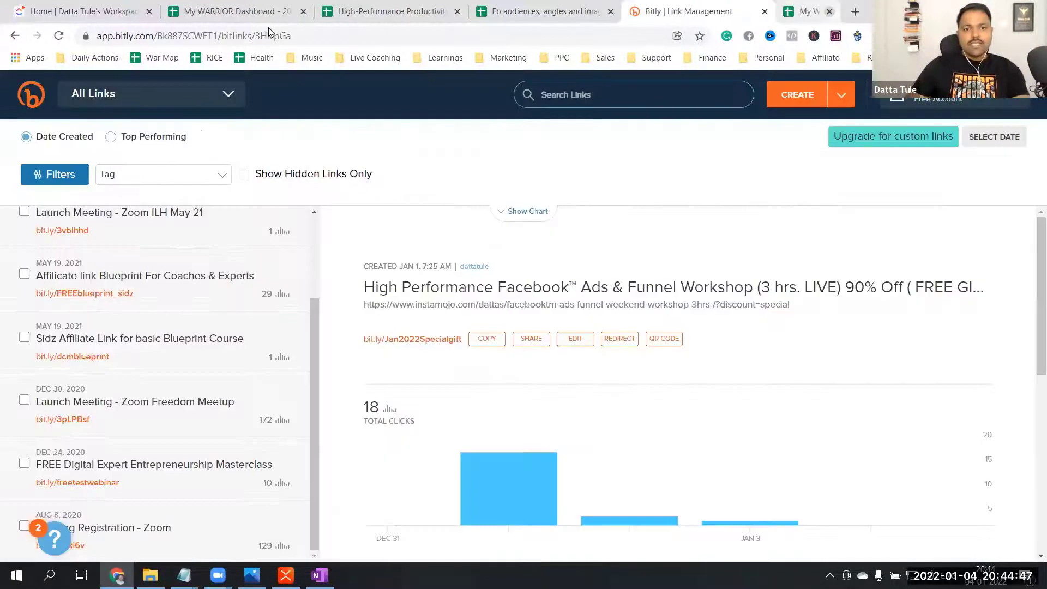
click(269, 12)
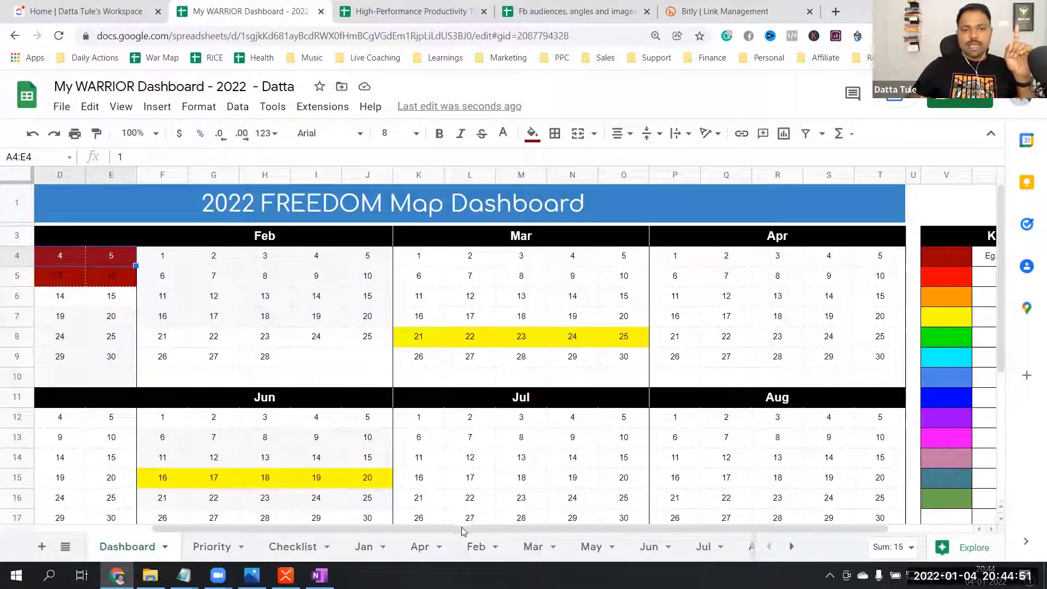
drag(464, 528, 548, 528)
drag(883, 255, 883, 357)
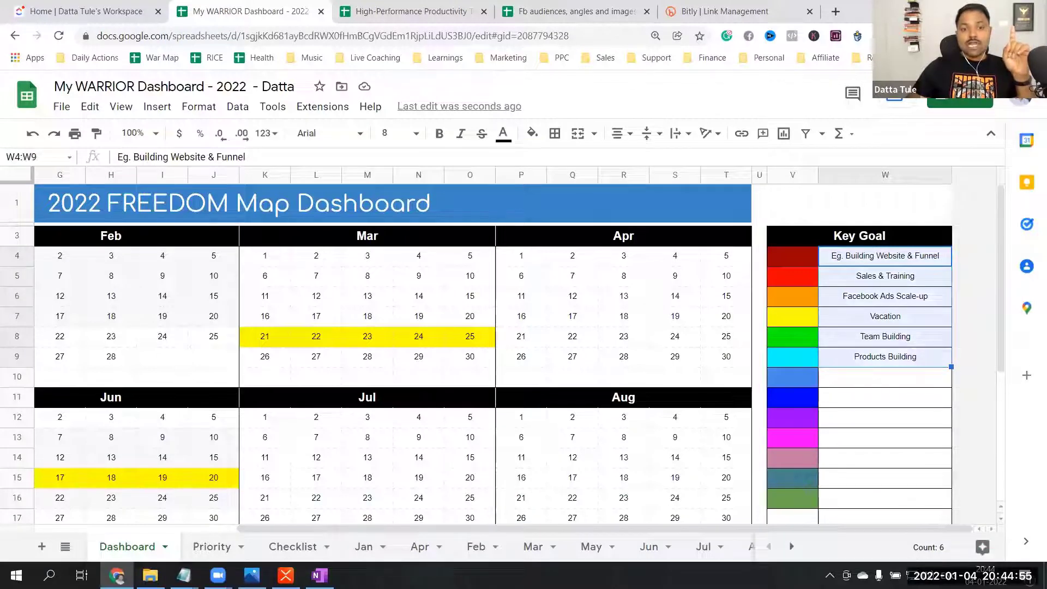
Step: Switch to the OneNote Mastermind page and draw a blue loop around the red star and "5K"
key(alt+Tab)
scroll(836, 309, up, 3)
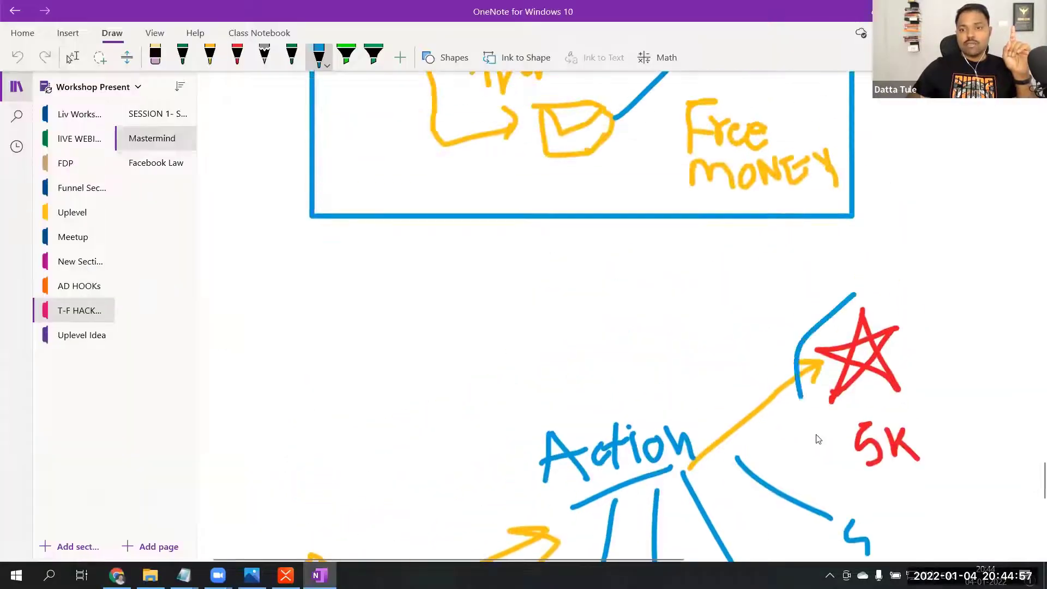
drag(818, 439, 840, 315)
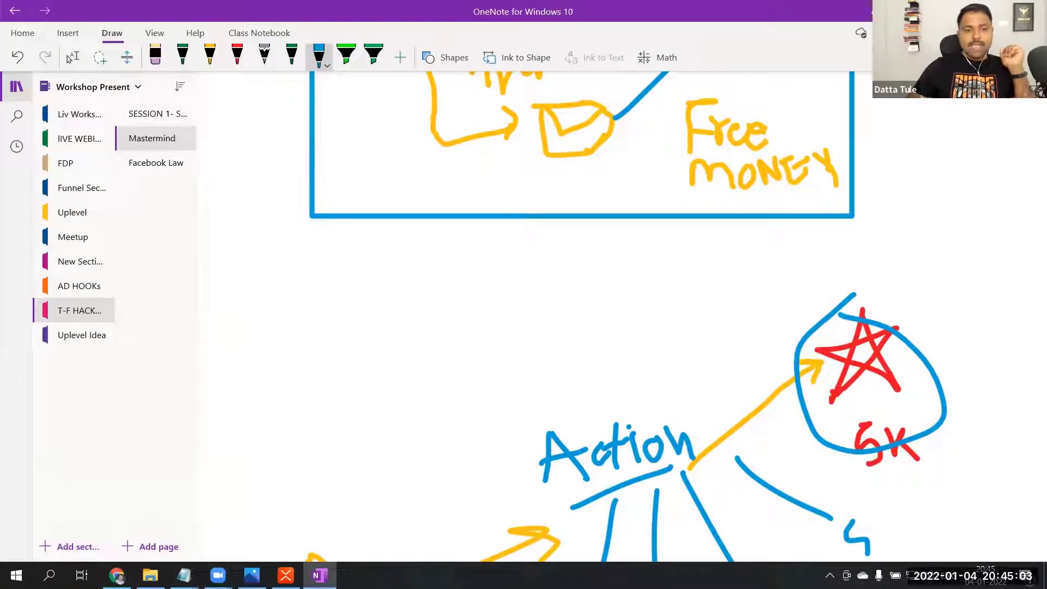
Step: Return to the 2022 Dashboard sheet and review the Key Goal entries, including Sales & Training and Facebook Ads Scale-up, alongside the yearly calendar
click(118, 575)
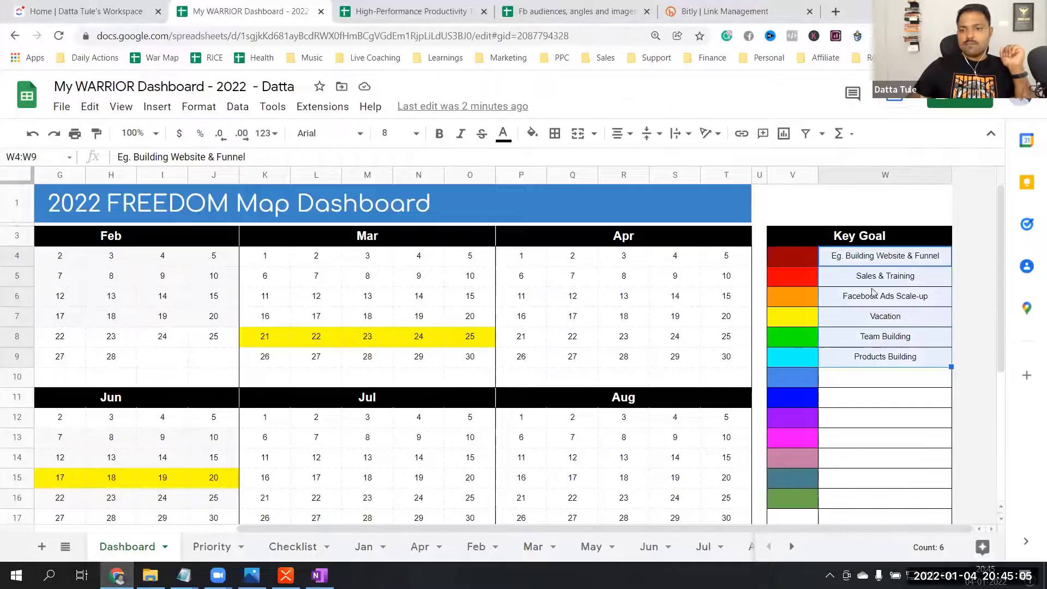
click(874, 264)
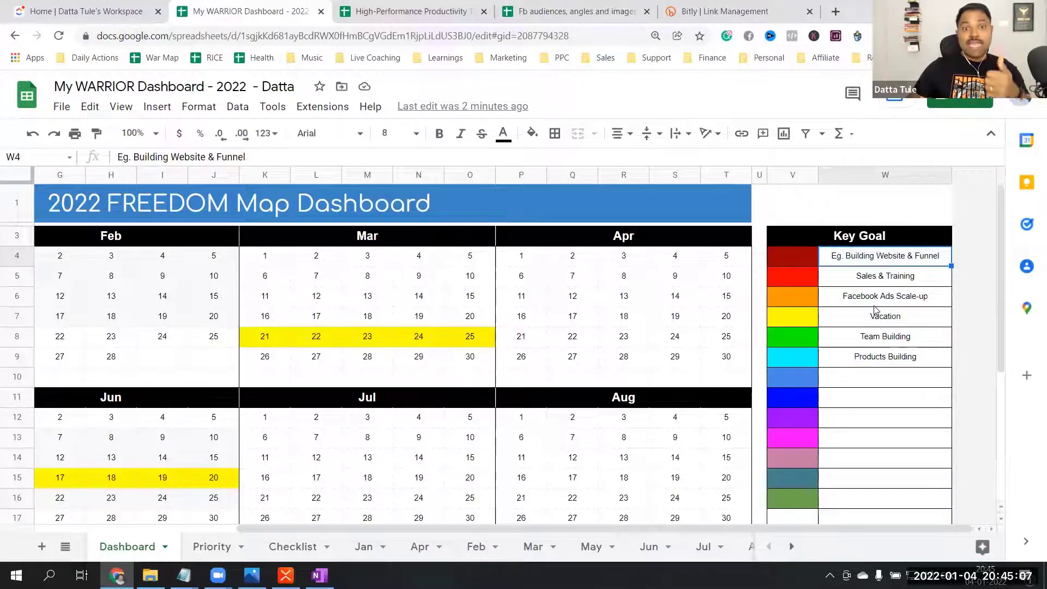
drag(873, 258, 889, 362)
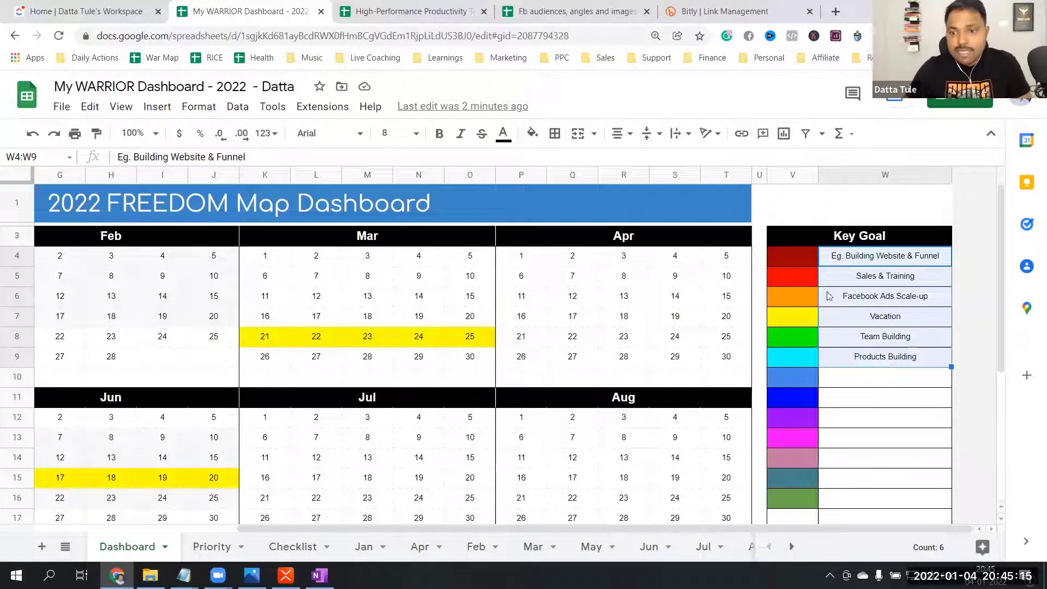
click(870, 284)
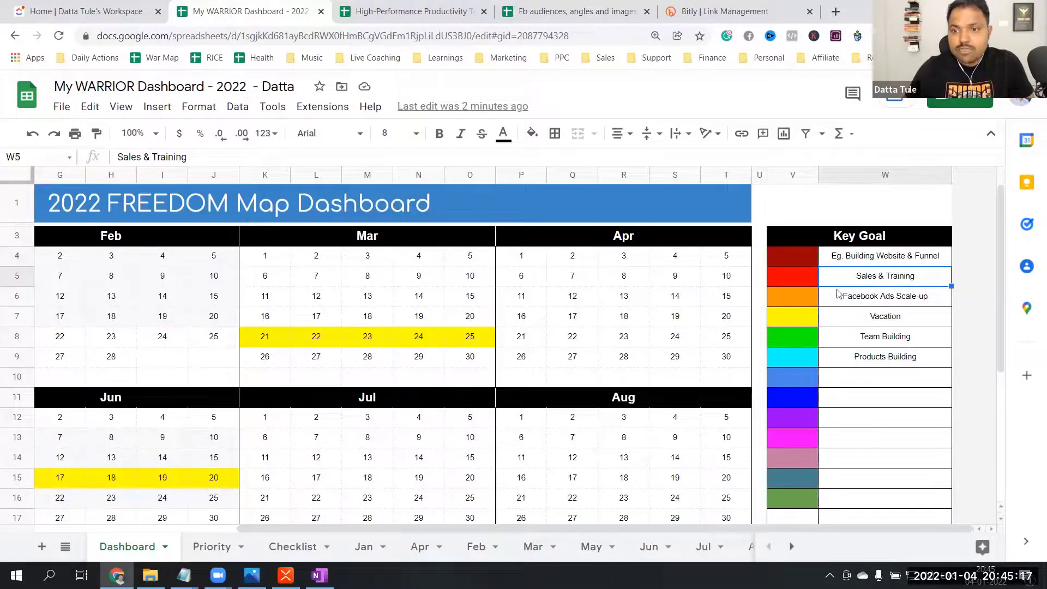
drag(887, 275, 882, 297)
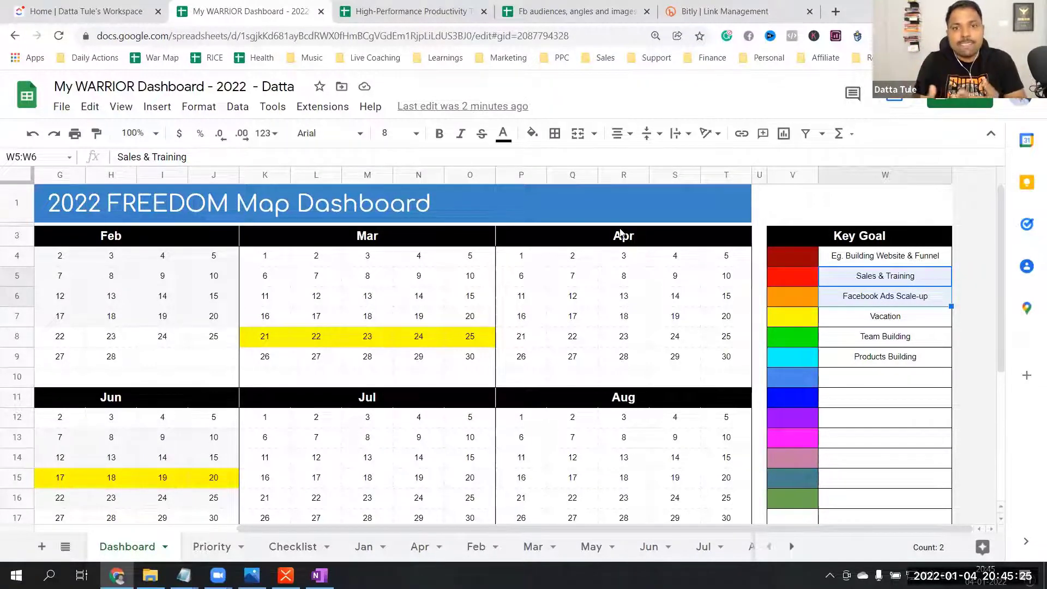
scroll(163, 423, down, 3)
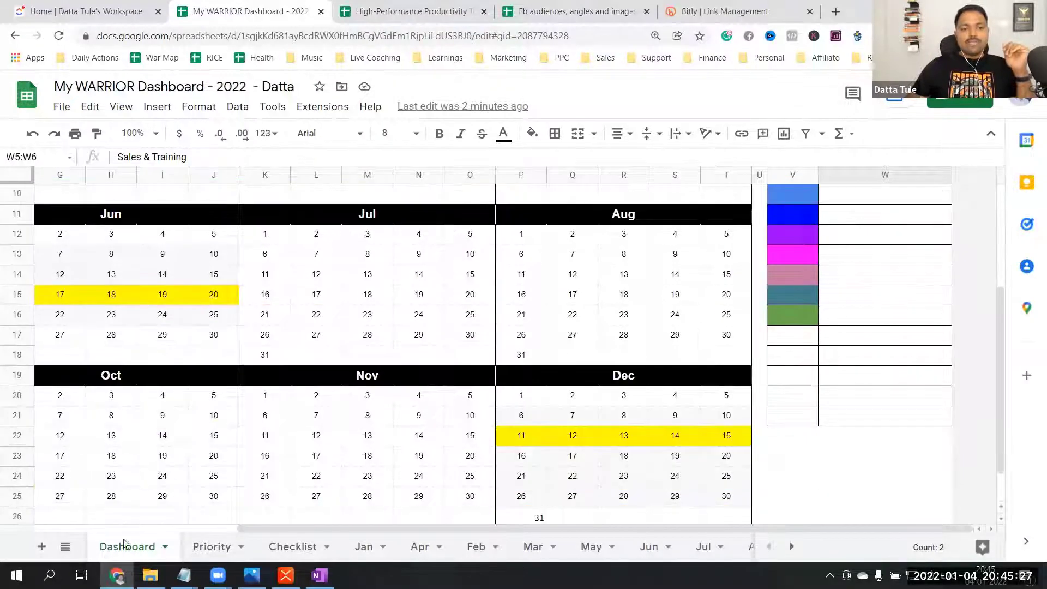
scroll(538, 333, up, 3)
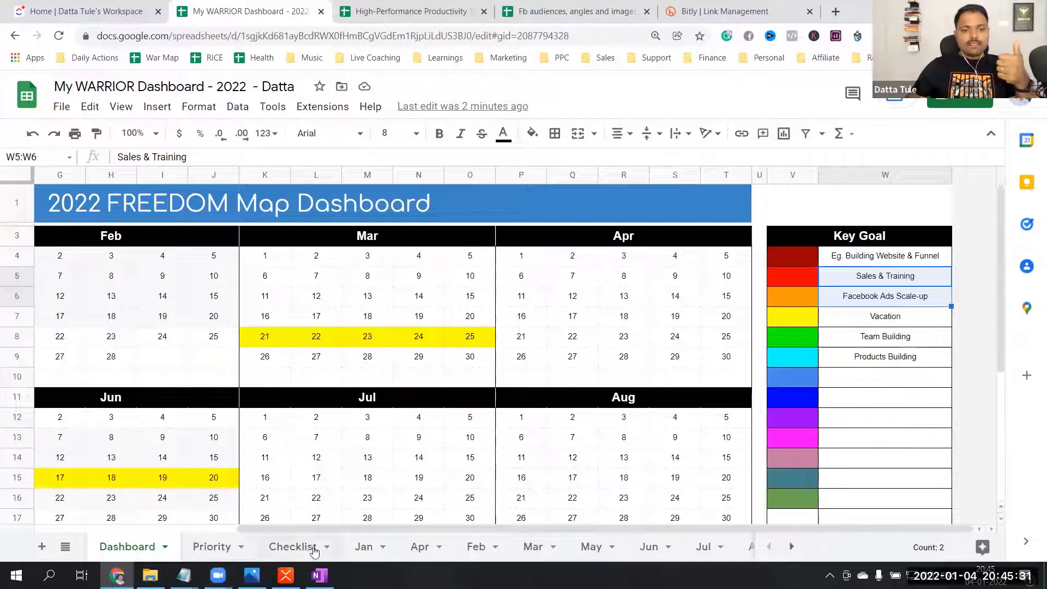
Step: Go to the Jan sheet and look over the empty January 5 block and the January 4 task list
click(363, 547)
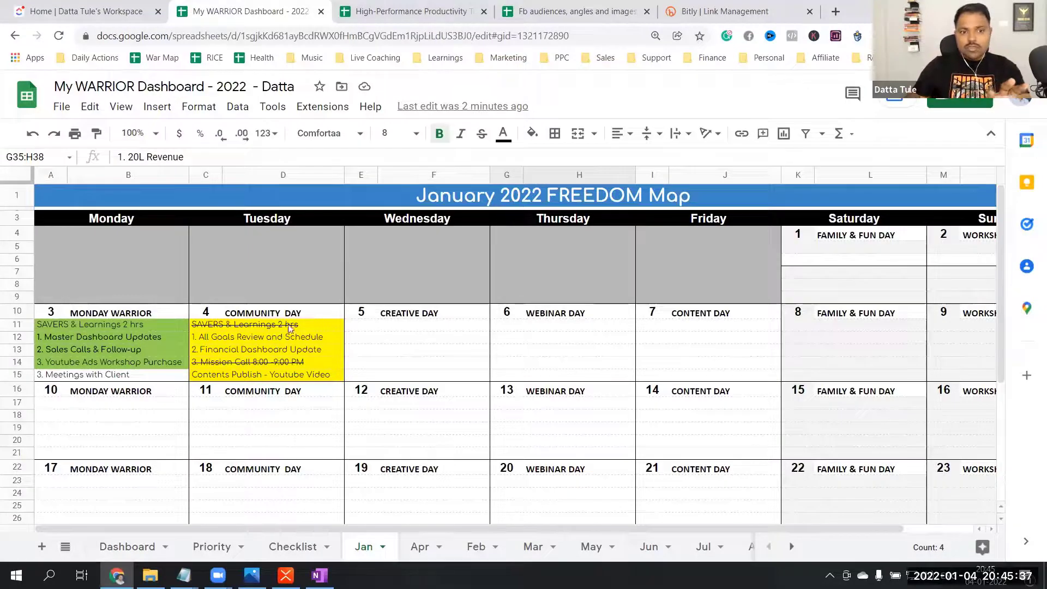
drag(371, 329, 383, 381)
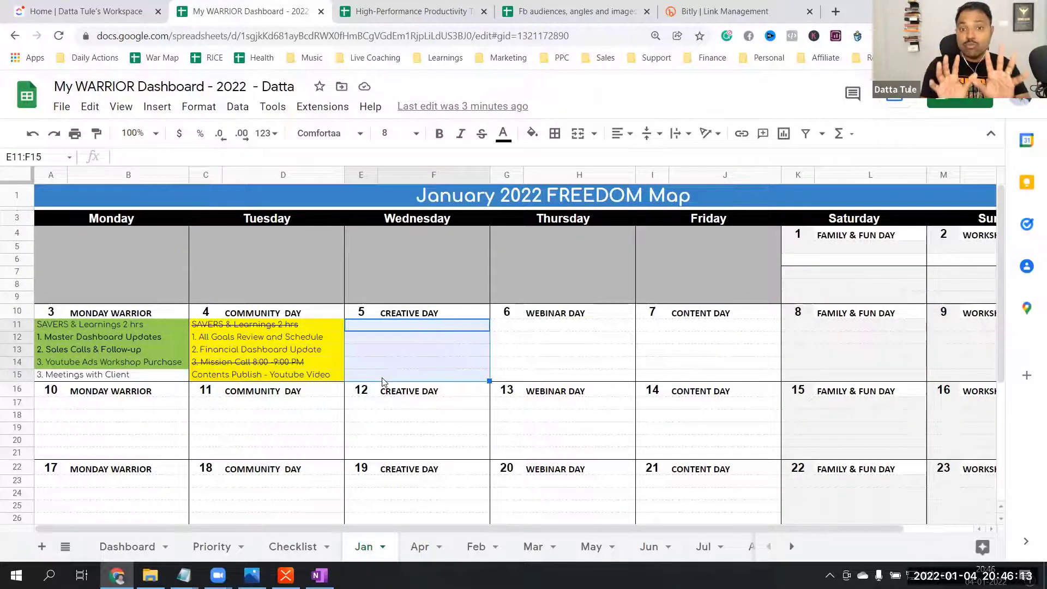
drag(391, 330, 405, 375)
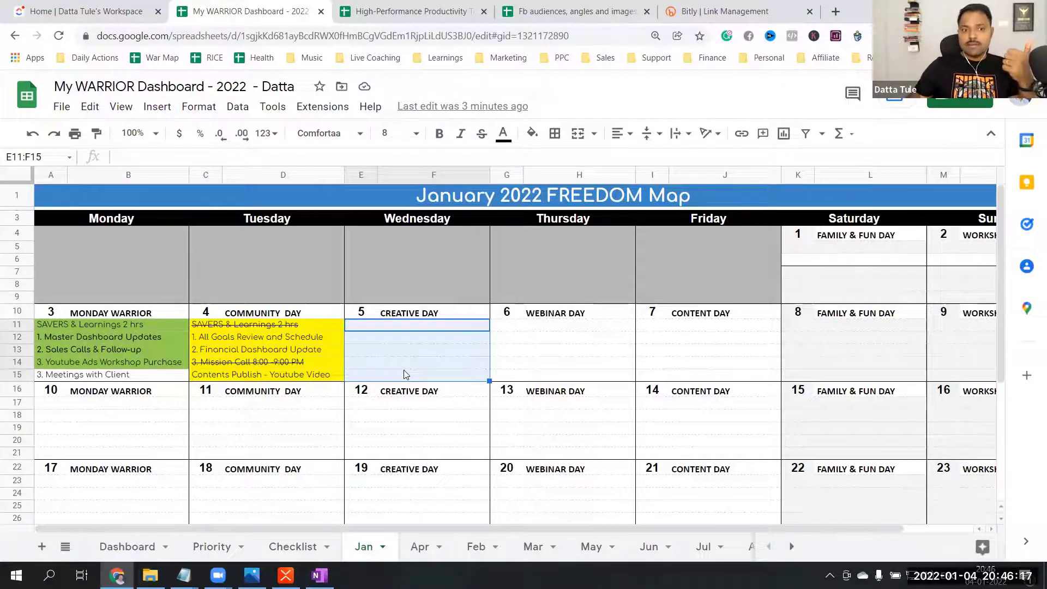
drag(221, 327, 251, 377)
Step: Copy the January 4 task "2. Financial Dashboard Update" into the third line of January 5, and undo the paste
click(265, 350)
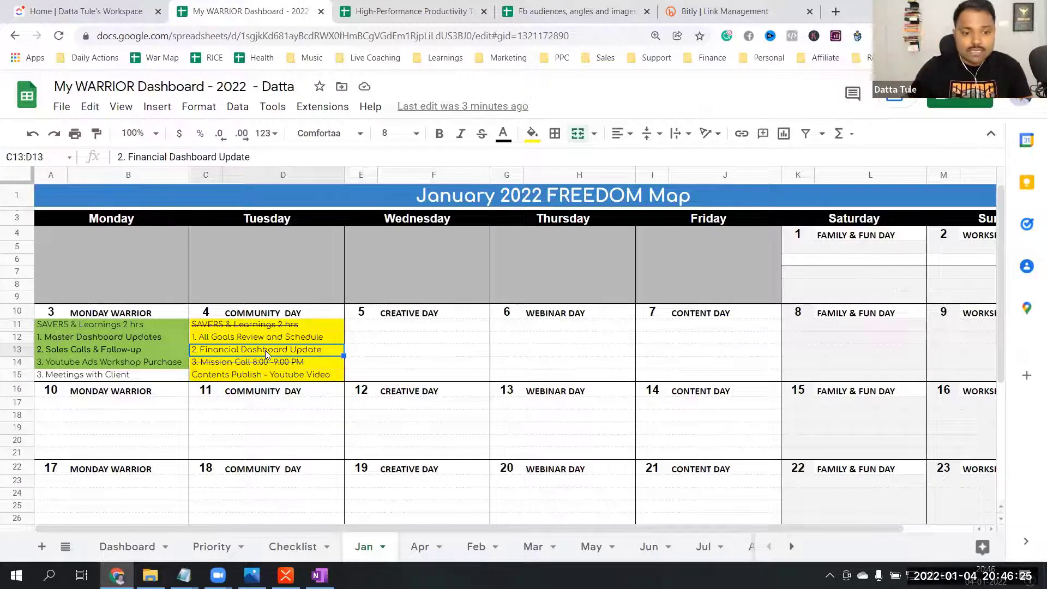
click(364, 353)
text(2. Financial Dashboard Update)
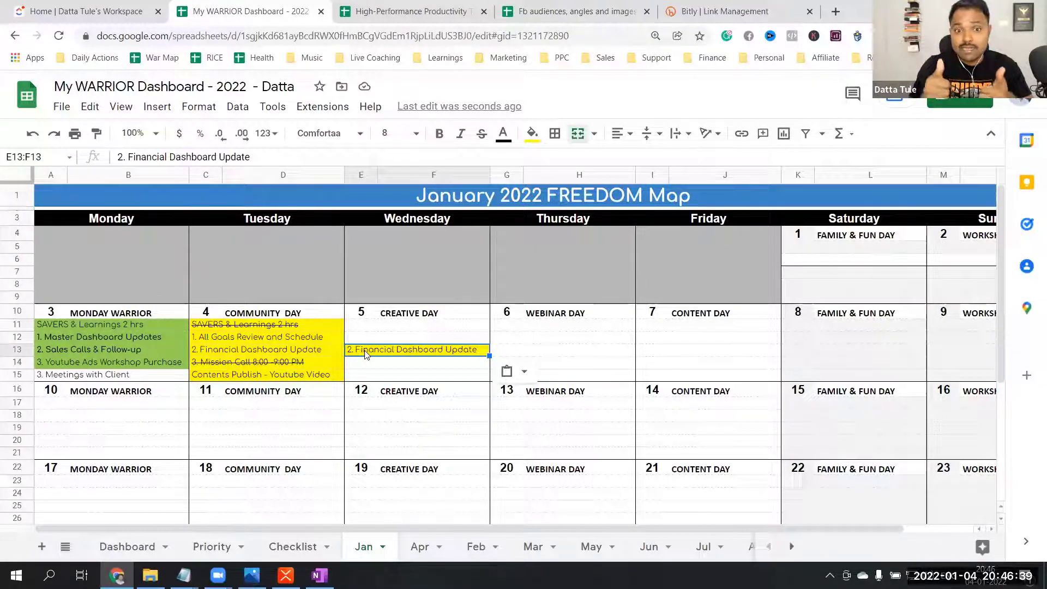
key(ctrl+z)
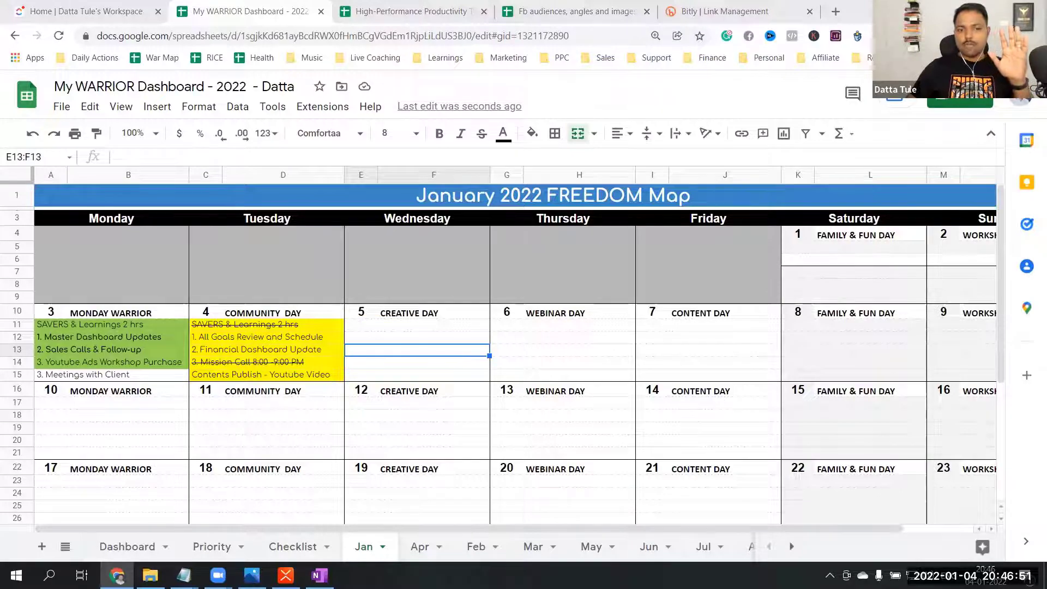
Step: Look over the January map, then switch to the XMind map and review the Reverse Engineering subtopics from Yearly Main Goal to Daily Micro Actions
scroll(240, 327, down, 3)
scroll(240, 327, up, 3)
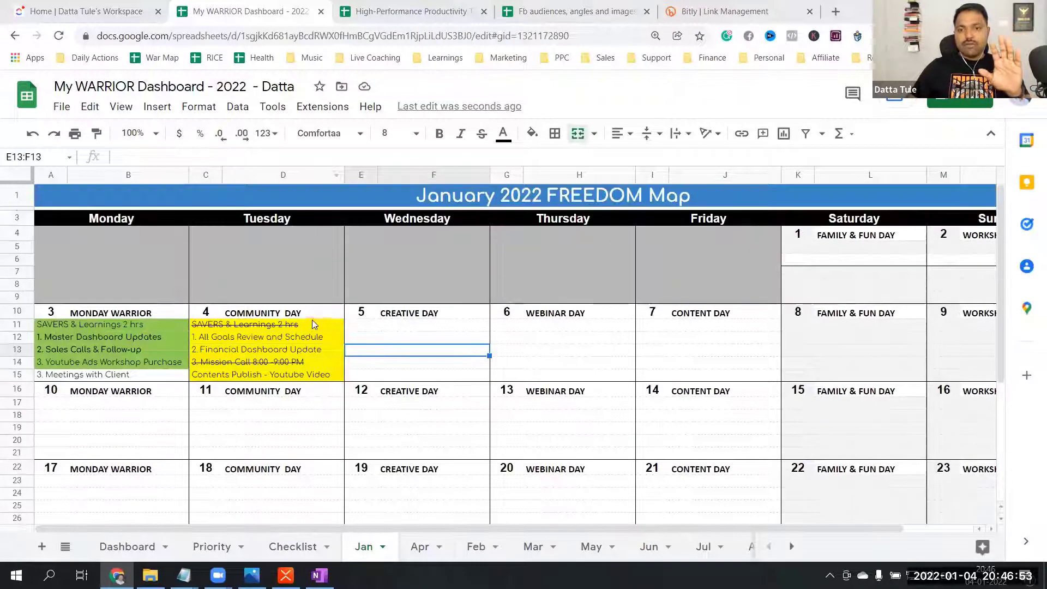
scroll(305, 414, down, 2)
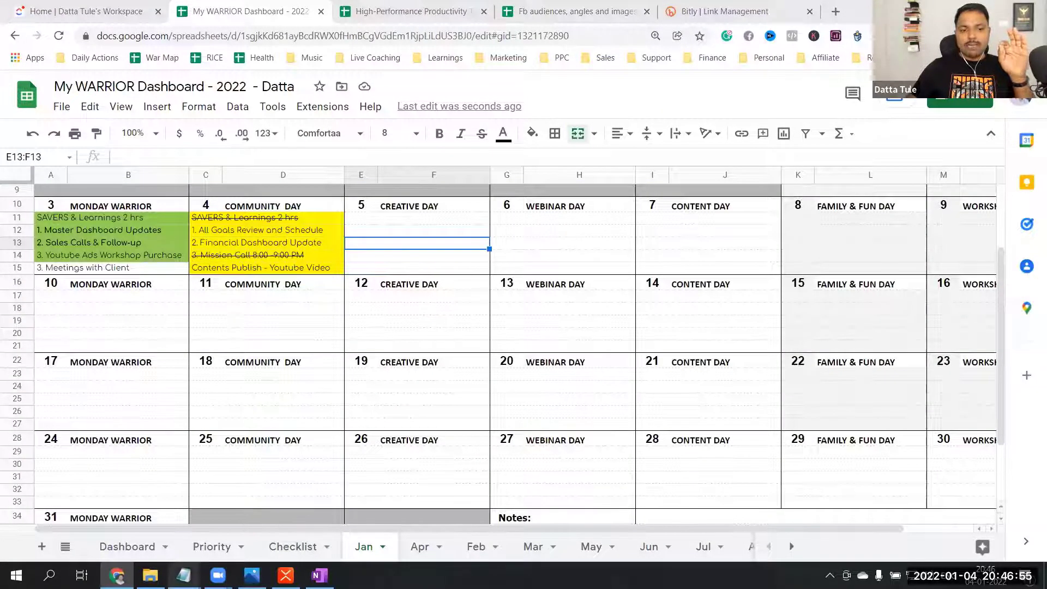
click(286, 576)
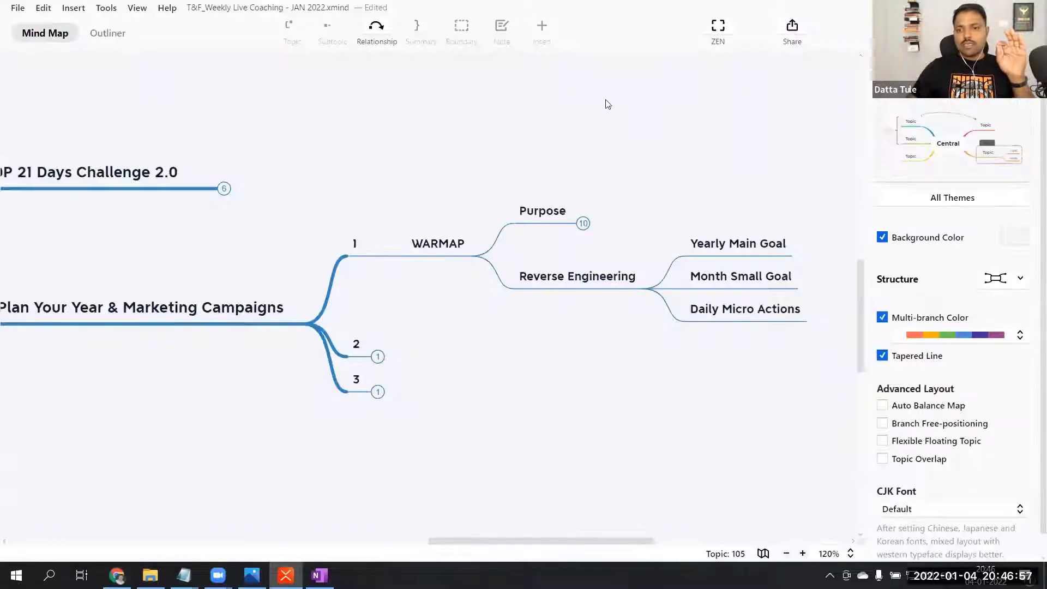
click(720, 249)
click(724, 277)
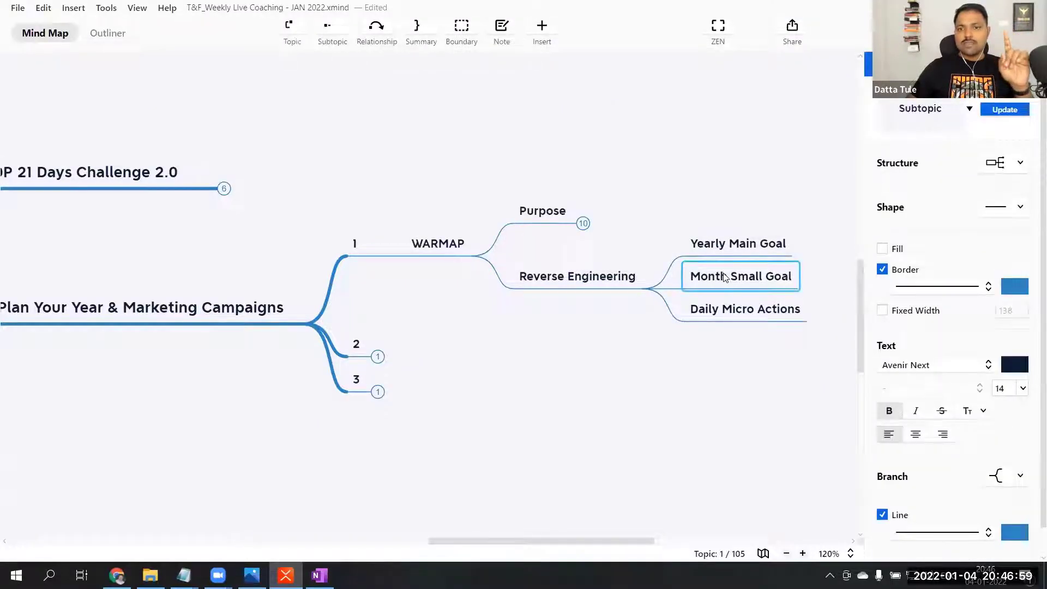
click(725, 316)
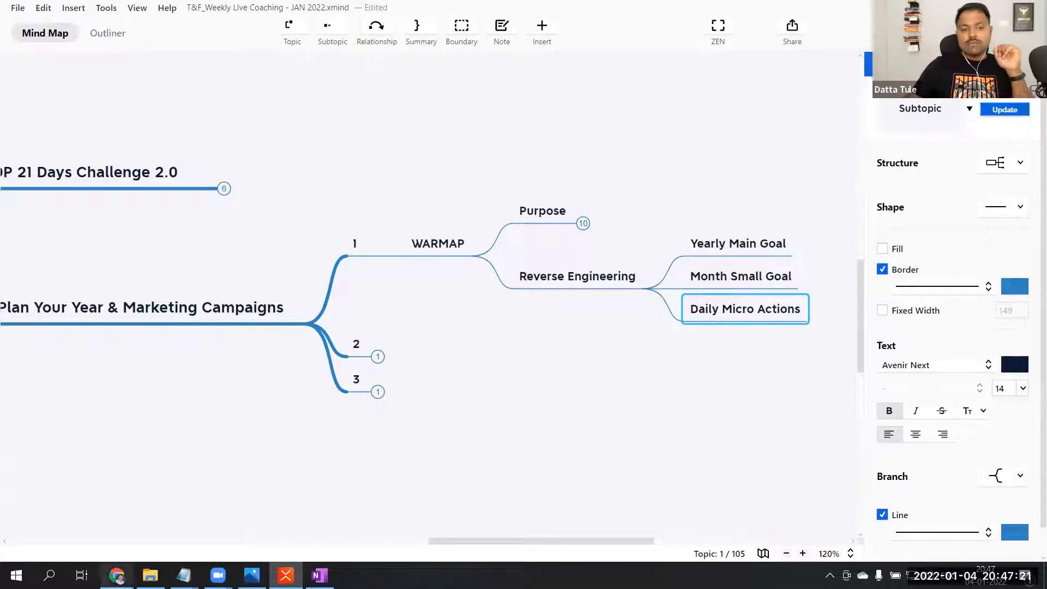
Step: Return to the 2022 spreadsheet, view the Priority sheet, and review the six named Key Goal entries on the Dashboard sheet
click(131, 573)
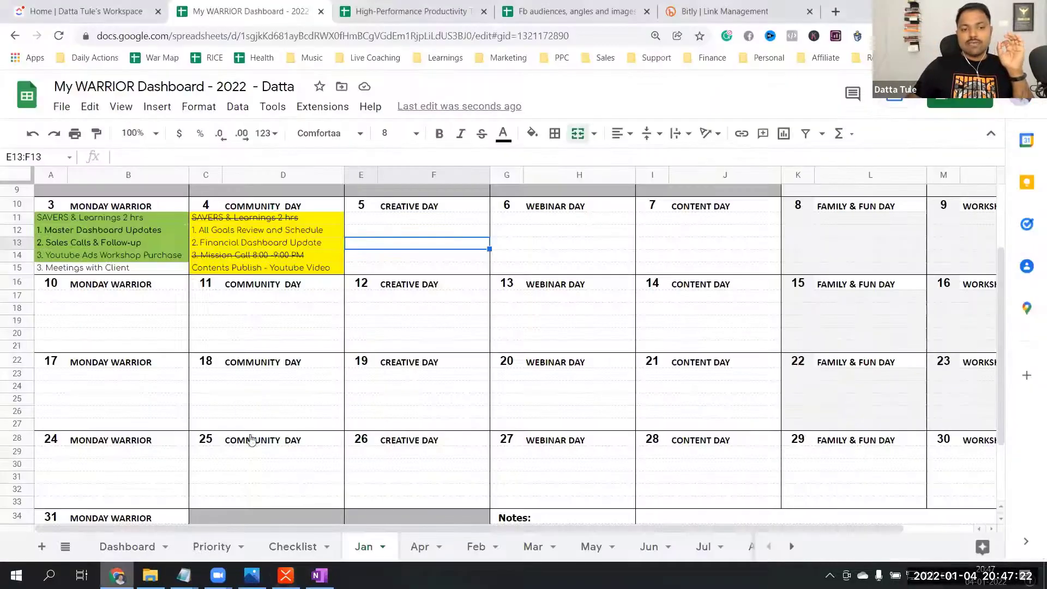
scroll(223, 555, down, 2)
click(228, 551)
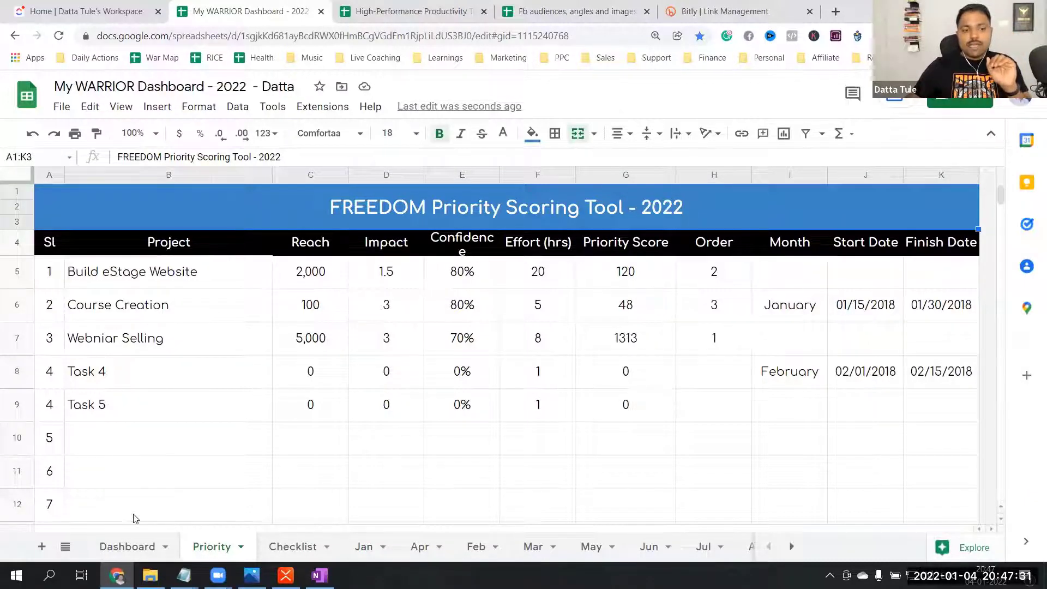
click(137, 546)
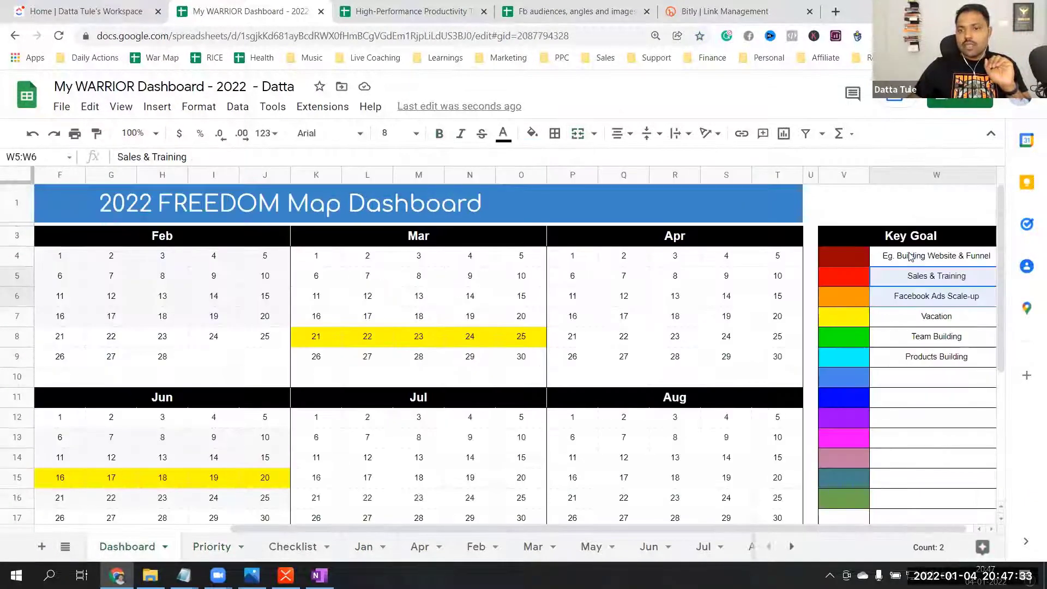
drag(908, 256, 931, 360)
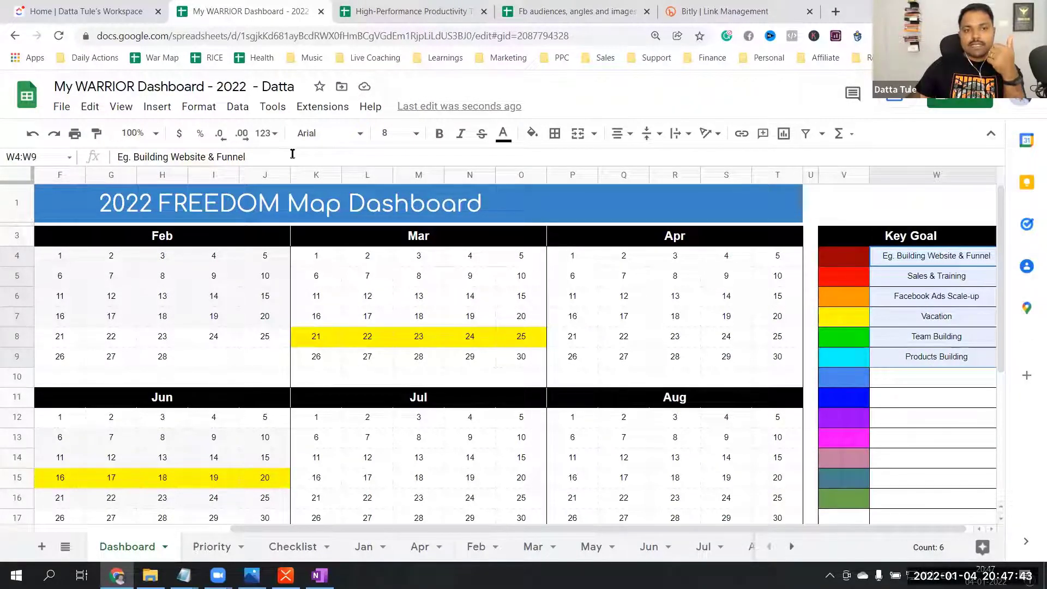
Step: Open the bookmarked RICE project scoring spreadsheet in a new browser tab and view its Reach and Confidence column headers
click(834, 11)
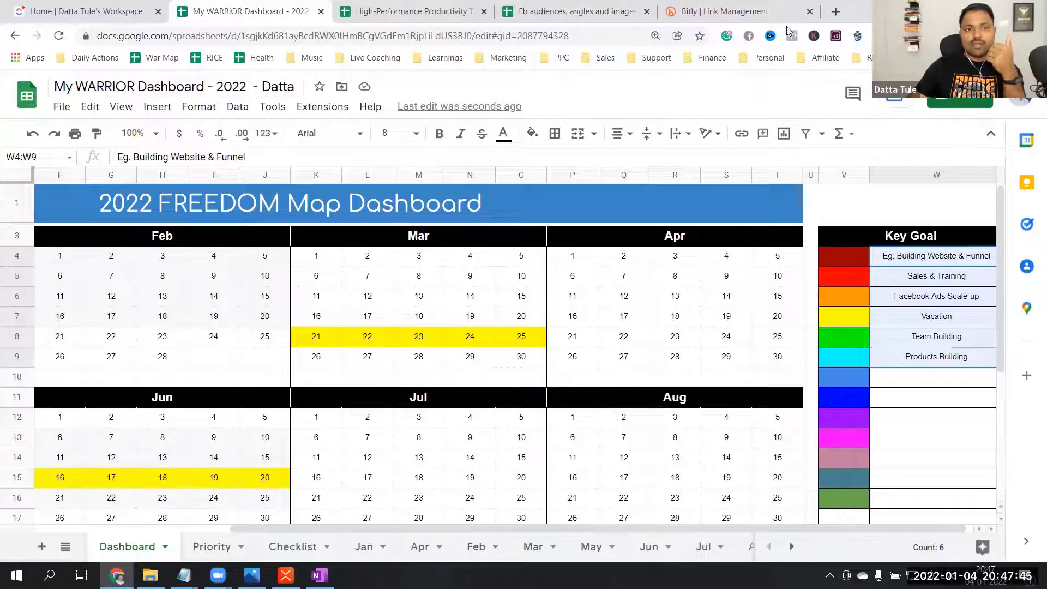
click(216, 60)
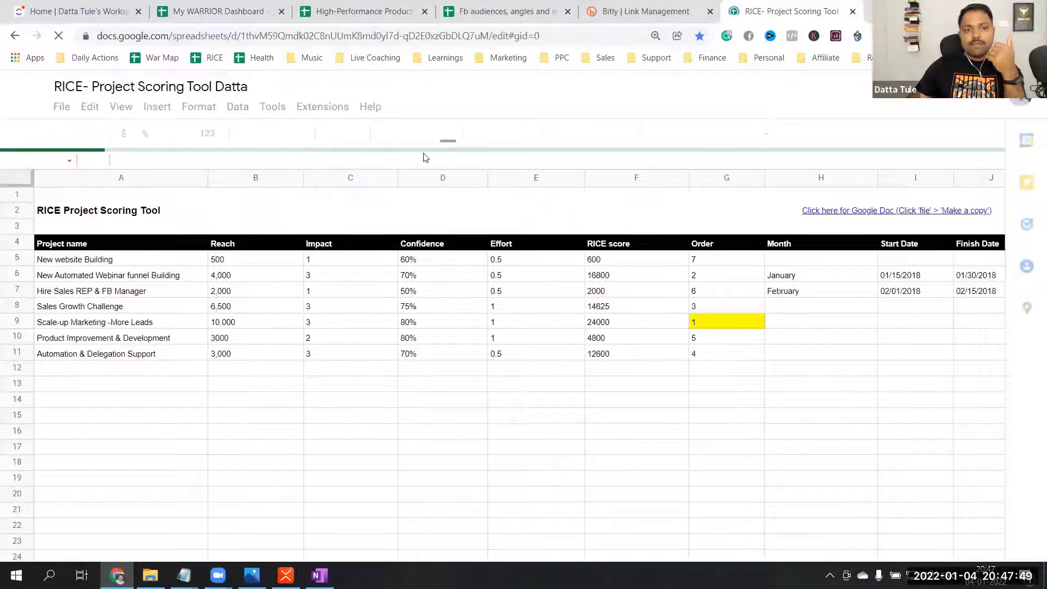
click(236, 246)
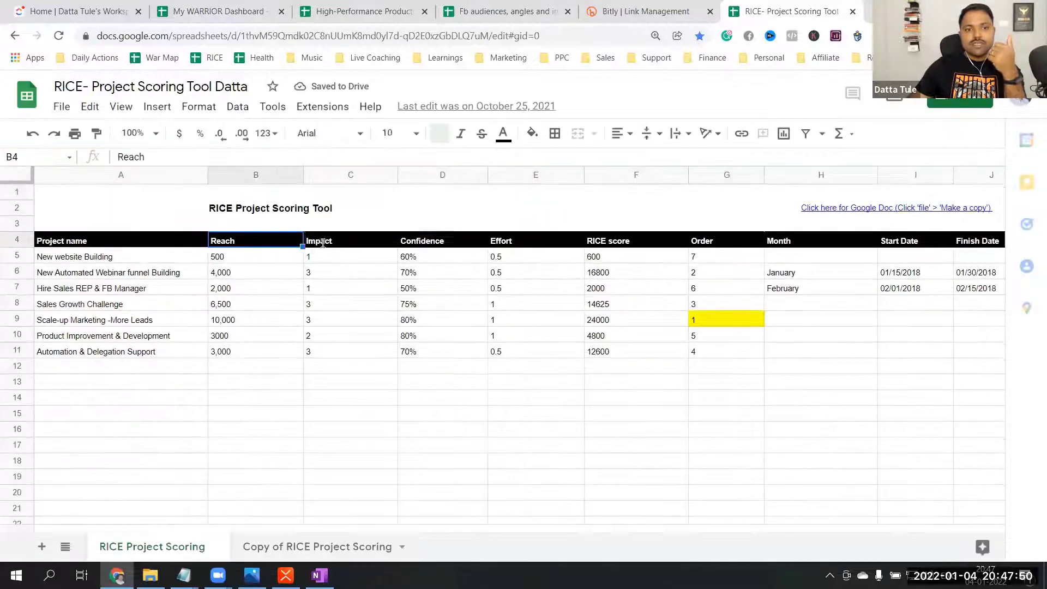
click(358, 361)
click(433, 247)
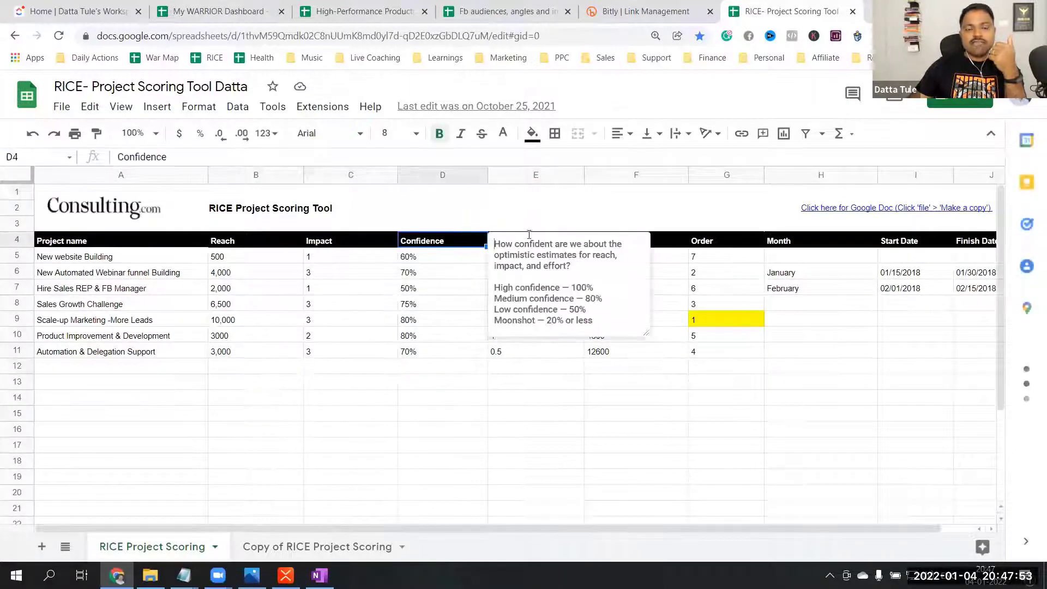
Step: Examine the Reach, Impact, Confidence and Effort columns of the RICE scoring table, including the guidance note on Confidence
click(220, 247)
click(366, 219)
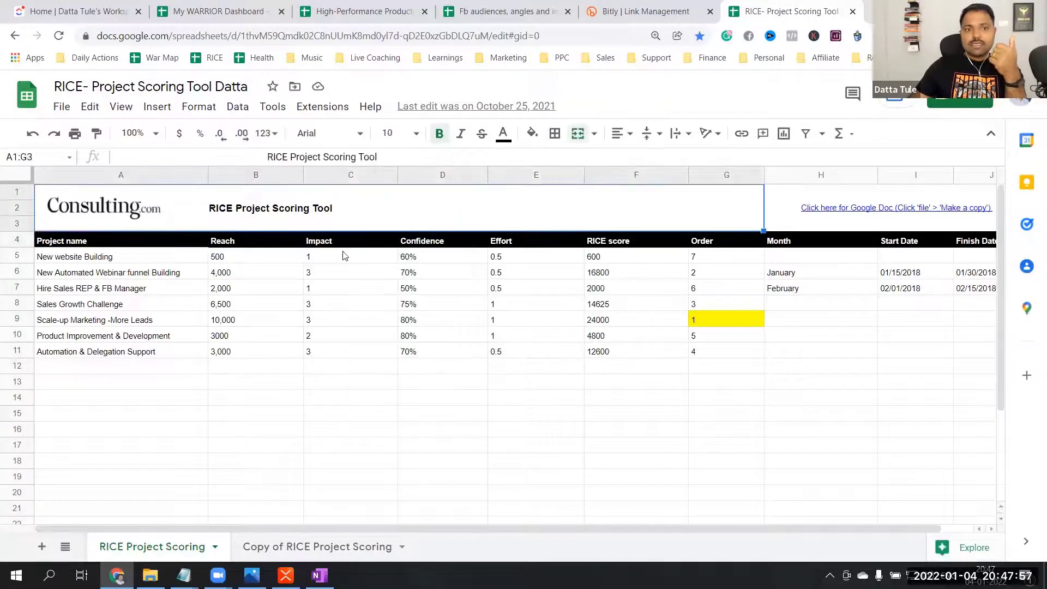
click(346, 249)
click(341, 303)
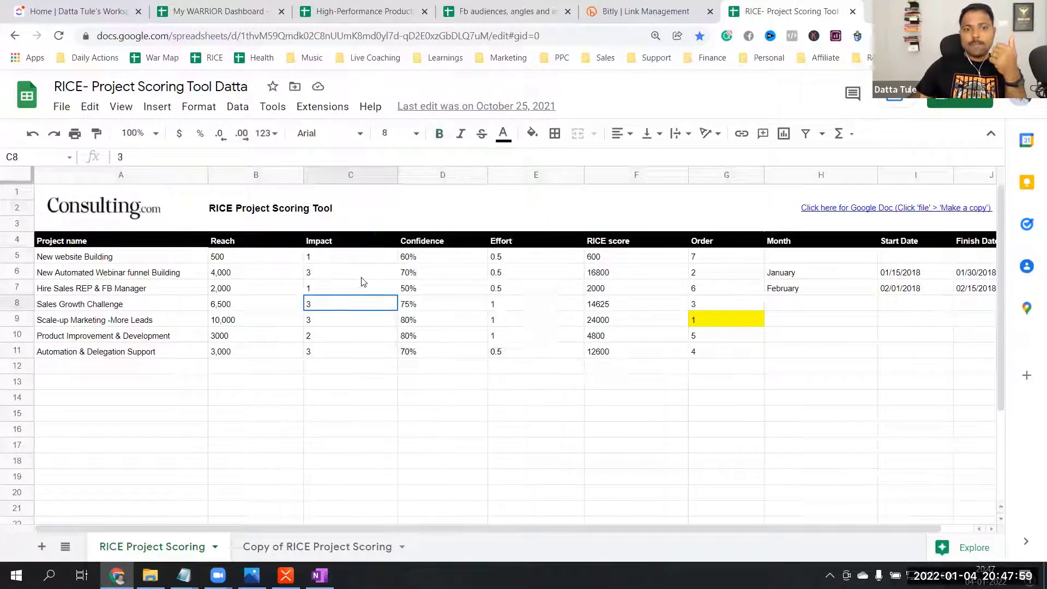
click(425, 246)
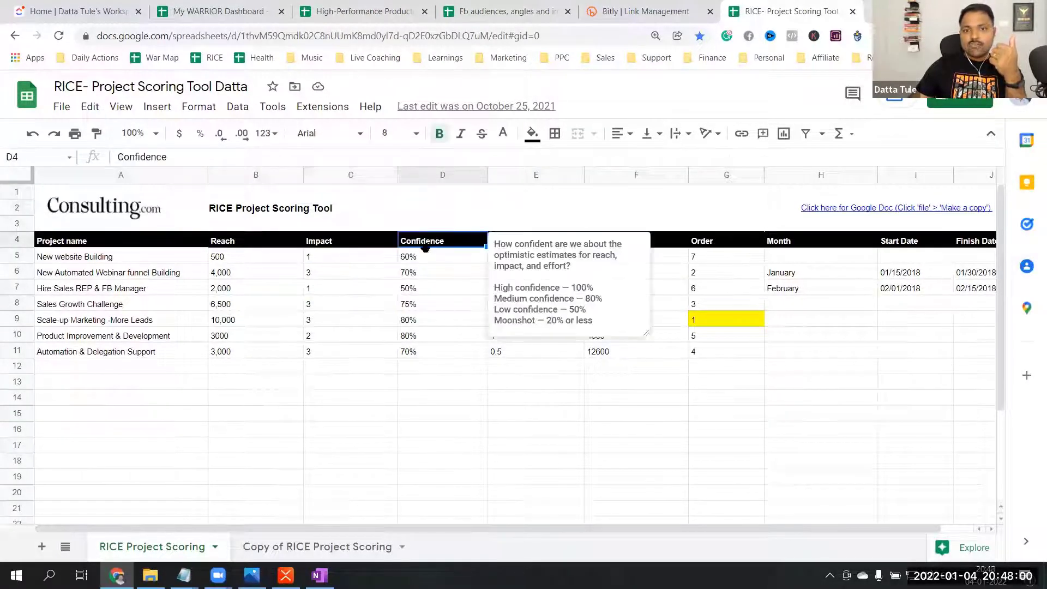
click(372, 339)
click(520, 255)
click(524, 241)
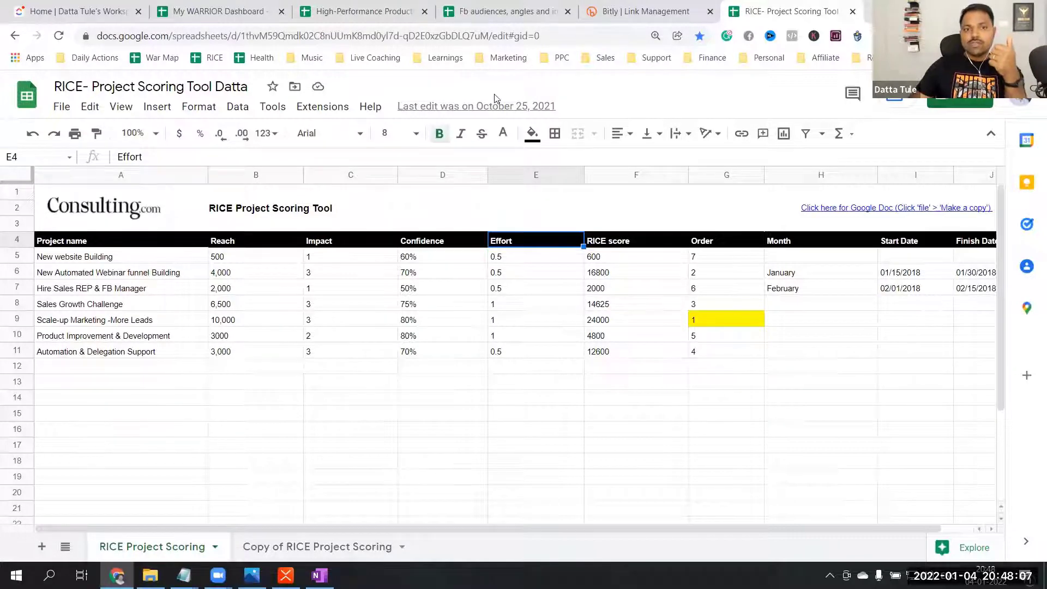
Step: Return to the 2022 dashboard spreadsheet, go to its Priority sheet and select the "Webniar Selling" project
click(235, 12)
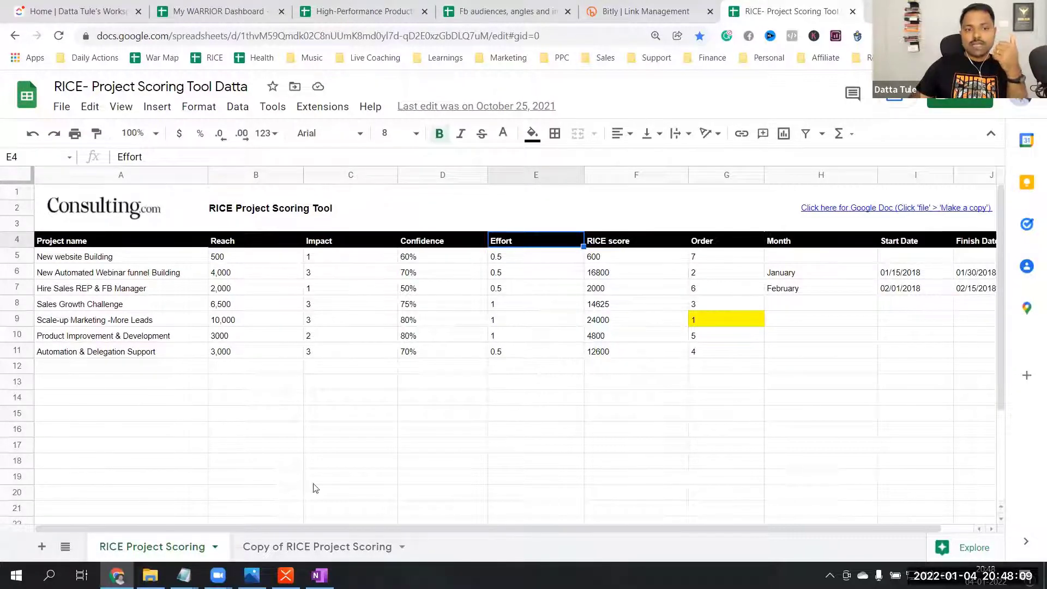
click(212, 548)
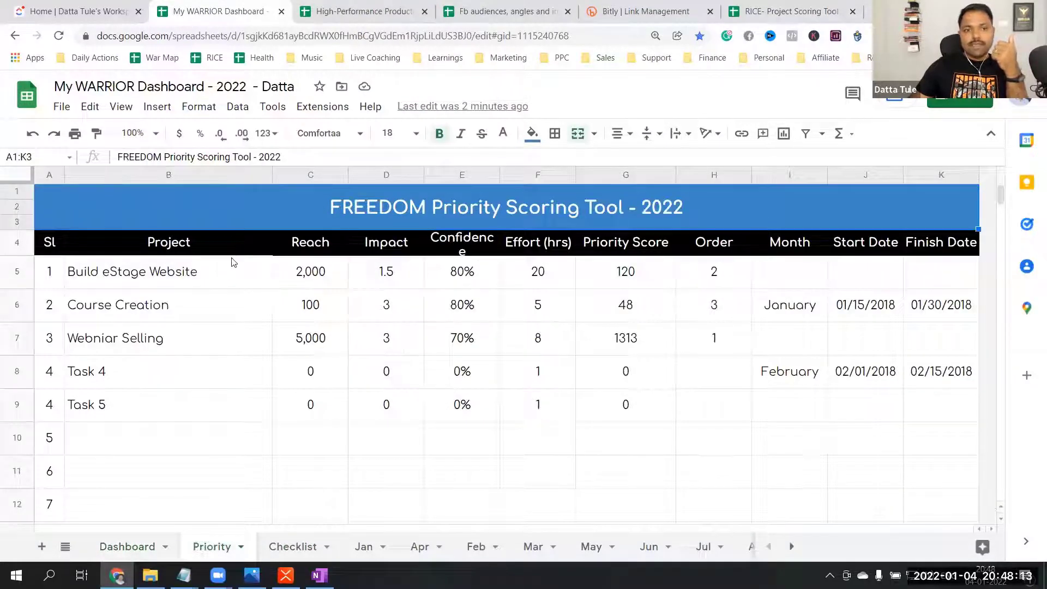
click(236, 341)
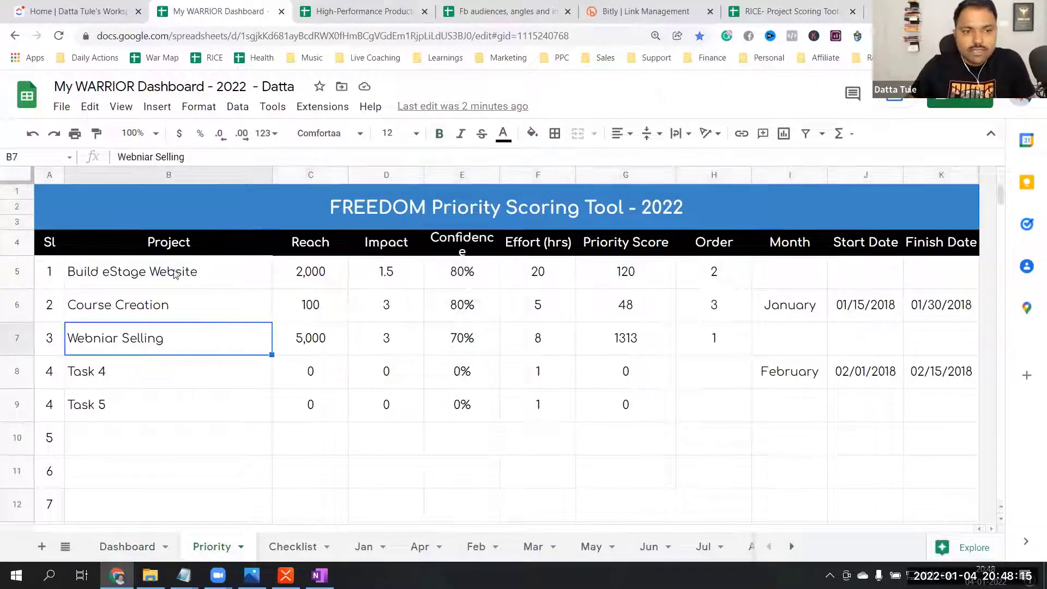
Step: Review the entries in the Project column, from Build eStage Website down to Task 5
click(171, 248)
drag(163, 269, 145, 409)
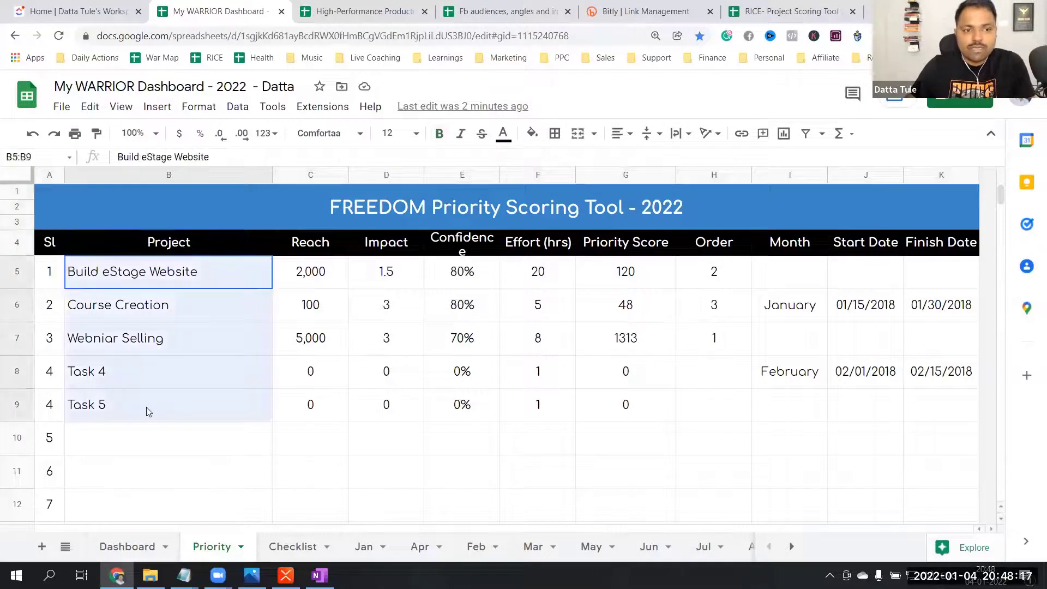
click(166, 277)
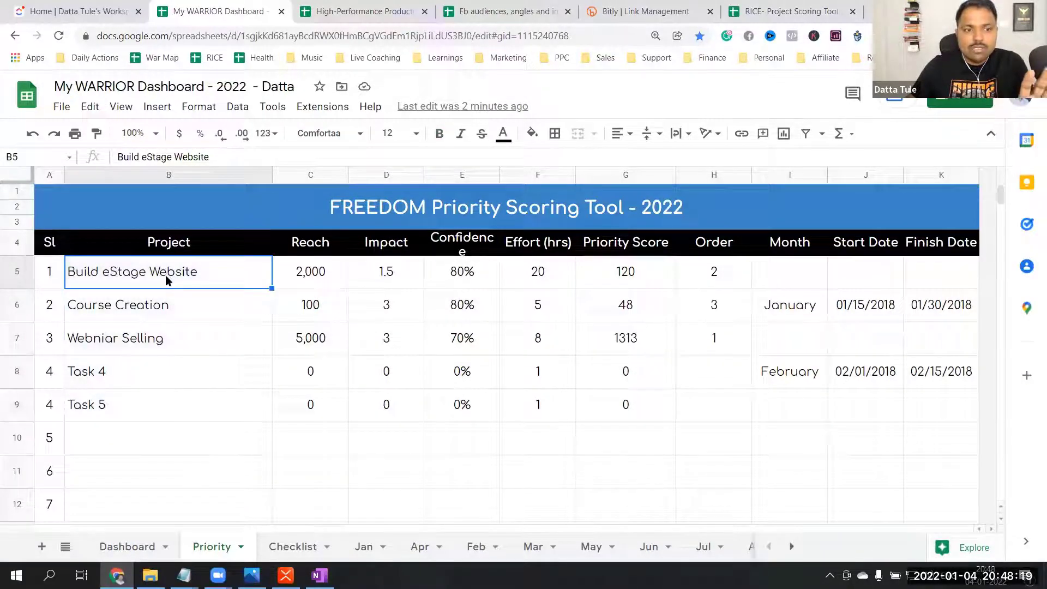
click(166, 312)
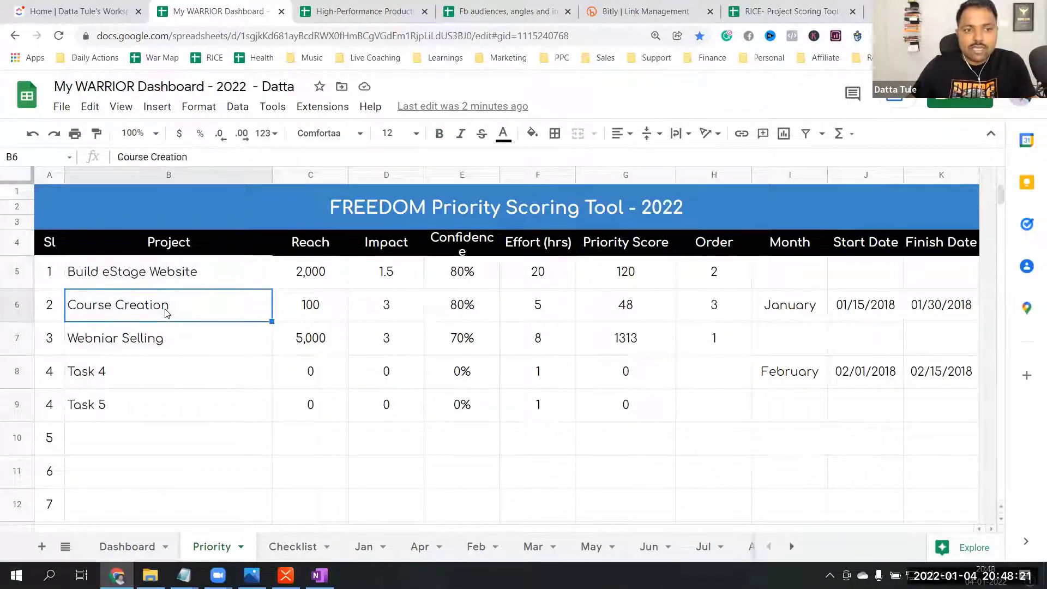
click(153, 341)
click(140, 368)
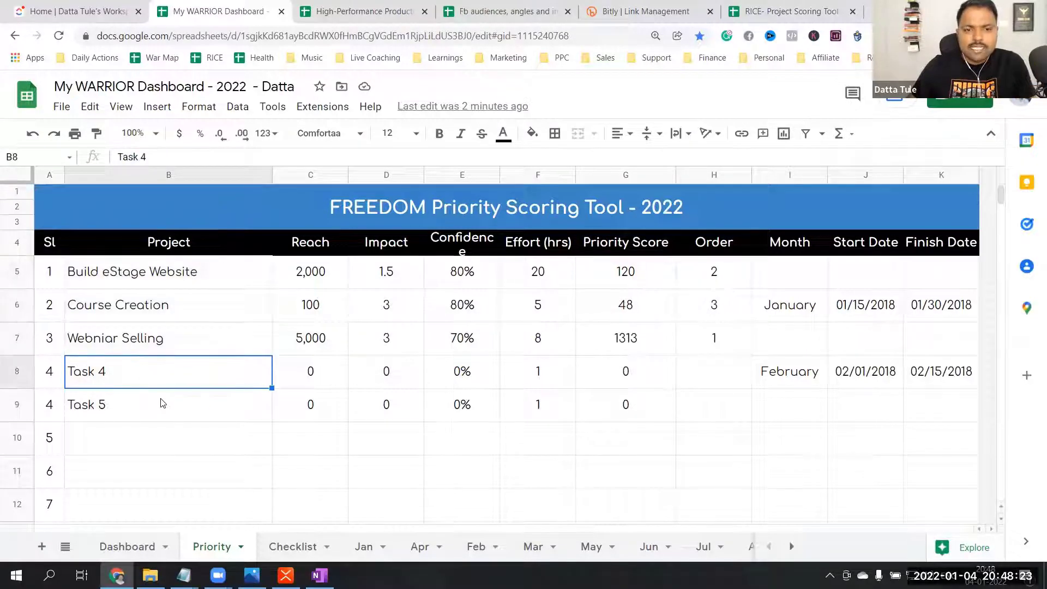
drag(160, 279, 179, 418)
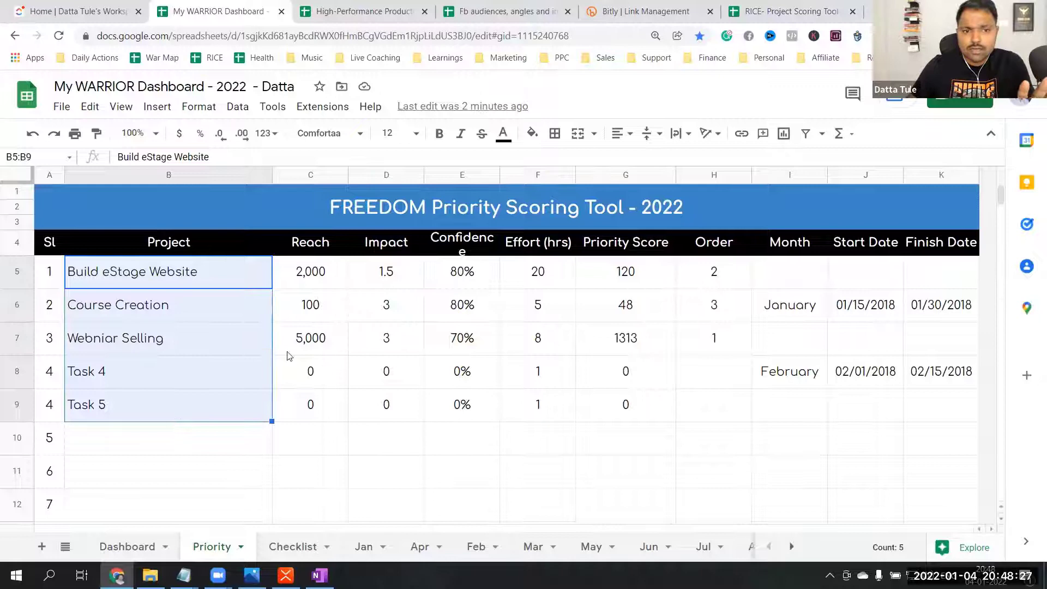
Step: Check the guidance note on the Reach header and set the Reach of Course Creation to 1000
click(322, 269)
mouse_move(329, 252)
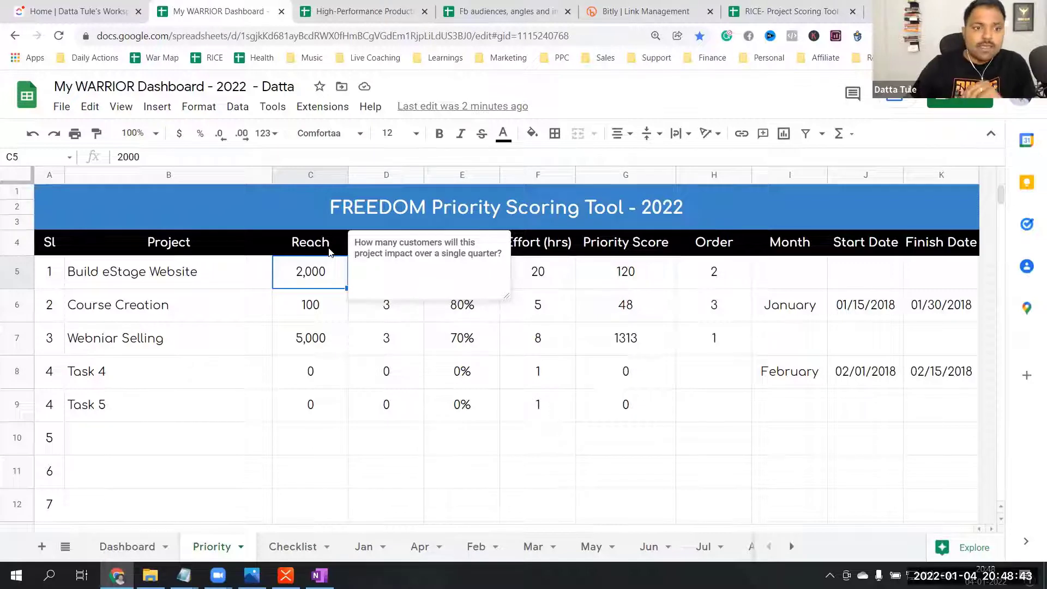
click(316, 314)
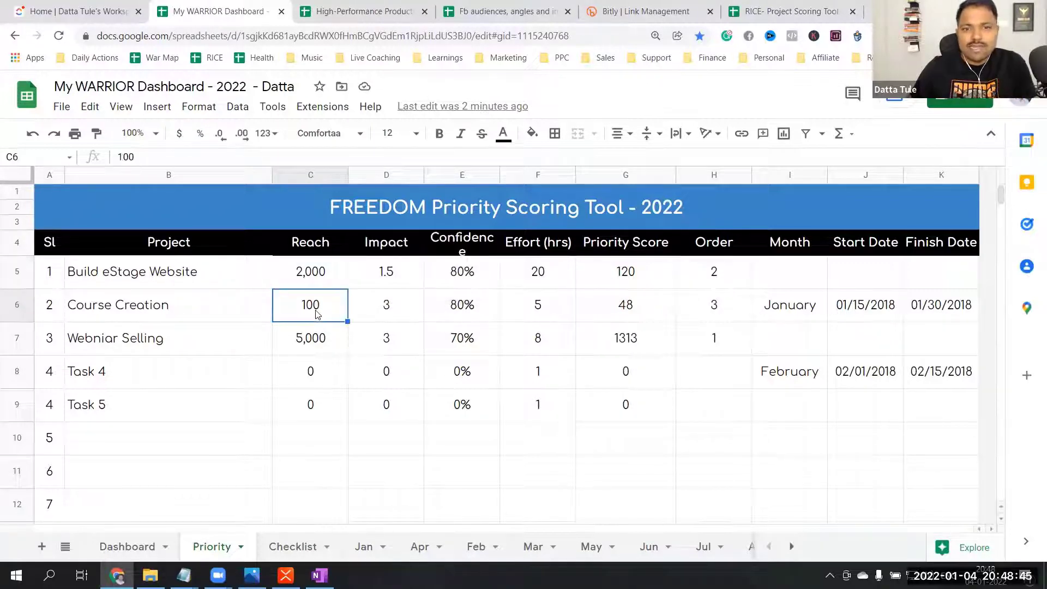
text(1000)
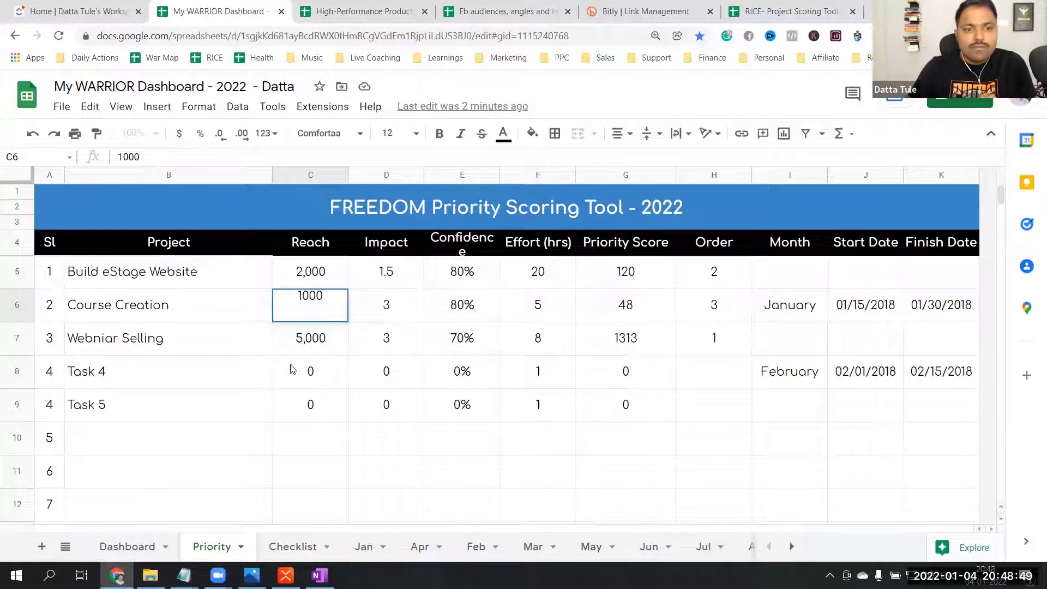
click(305, 353)
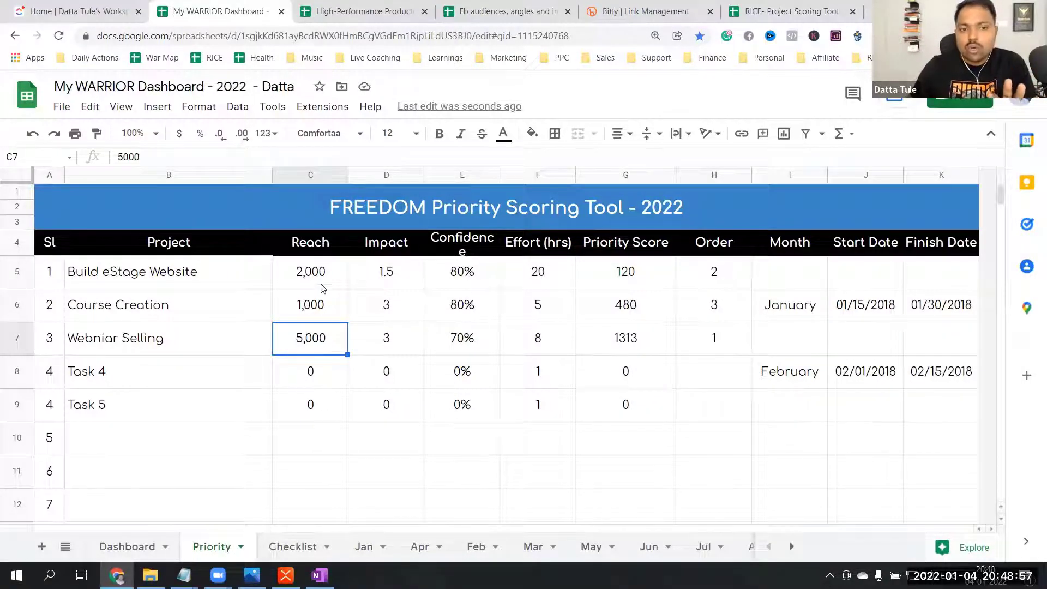
Step: Review the Reach values of all five projects, and check the Impact header's guidance note against the Webniar Selling and Course Creation Impact scores
drag(325, 274, 320, 310)
drag(319, 360, 310, 401)
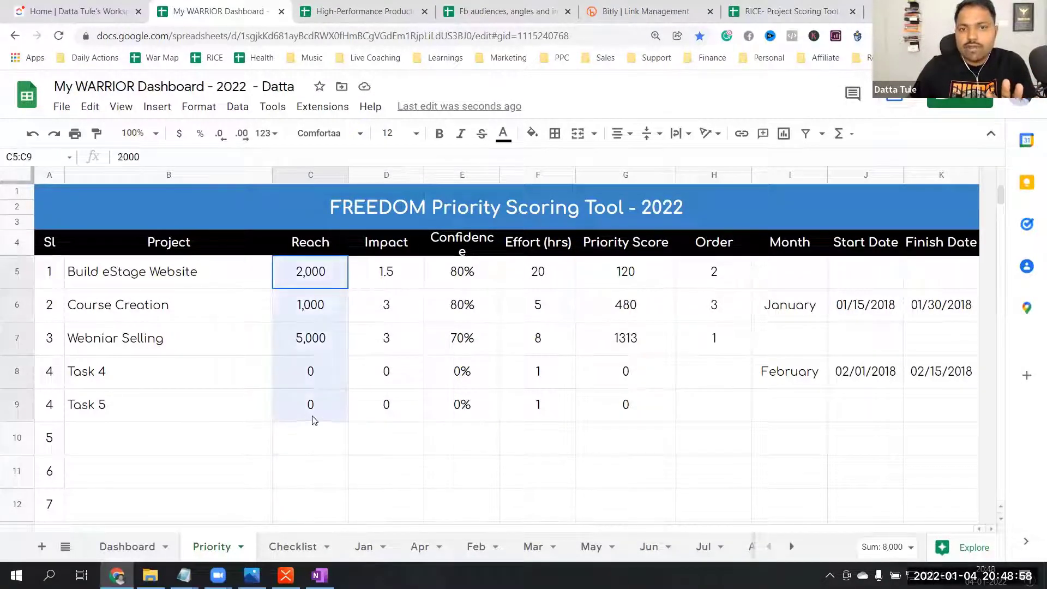
click(384, 283)
mouse_move(400, 242)
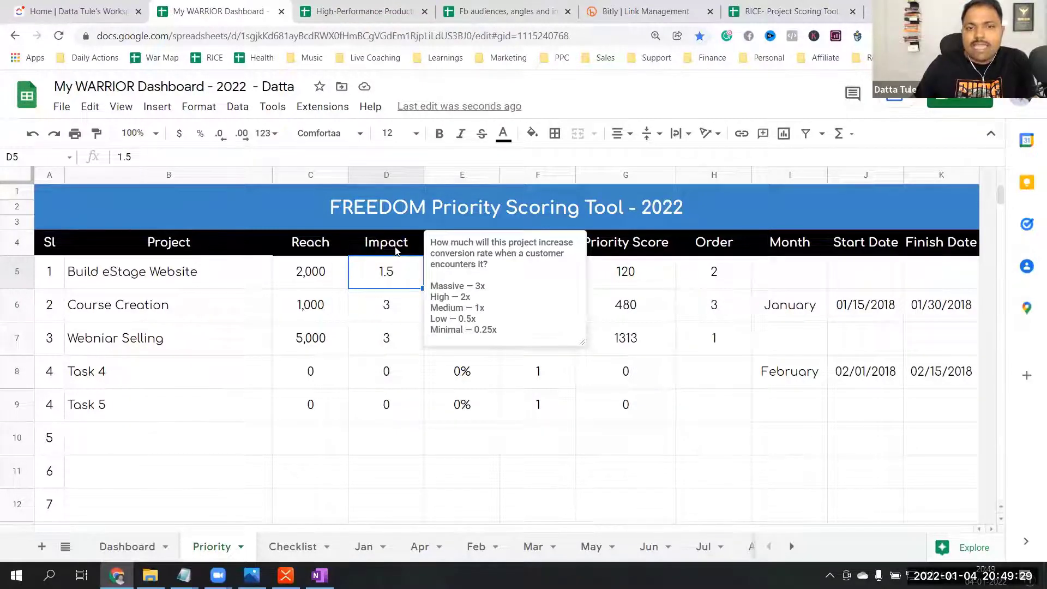
click(379, 334)
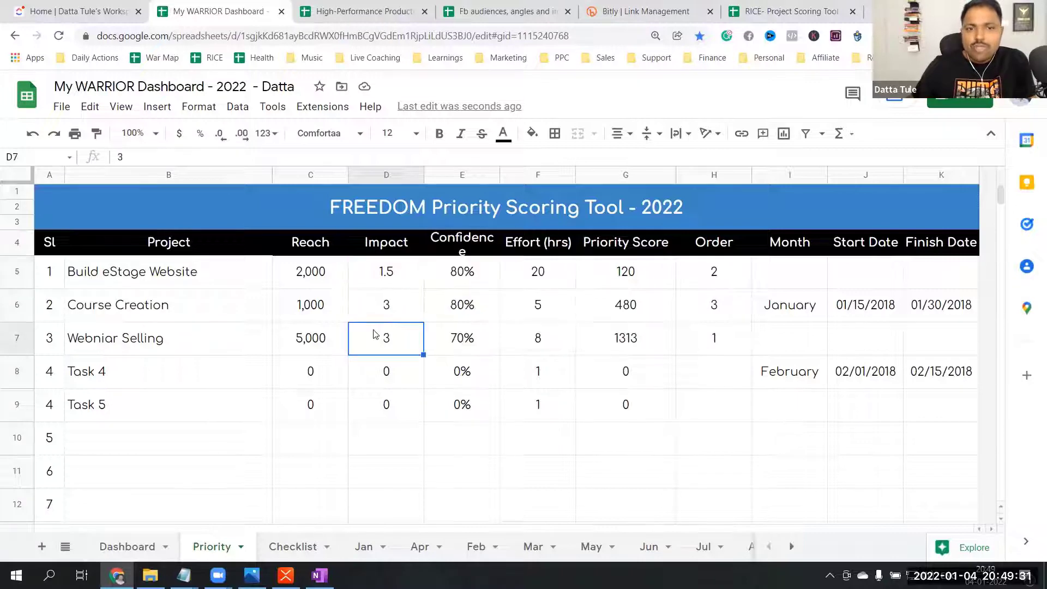
click(387, 309)
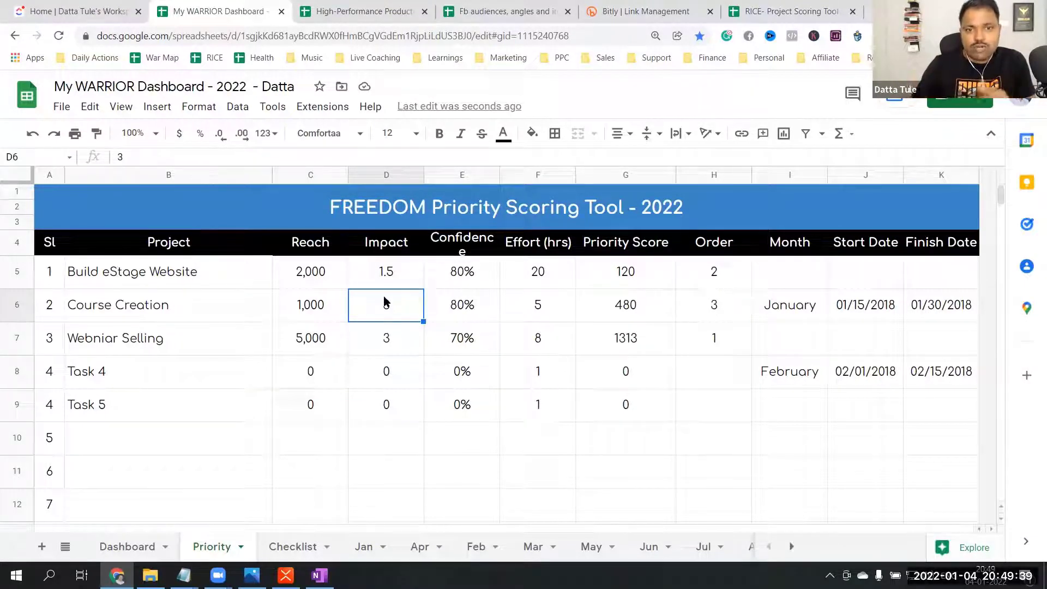
Step: Examine the Confidence and Effort (hrs) values of Build eStage Website, including the guidance note on the Effort header
click(475, 280)
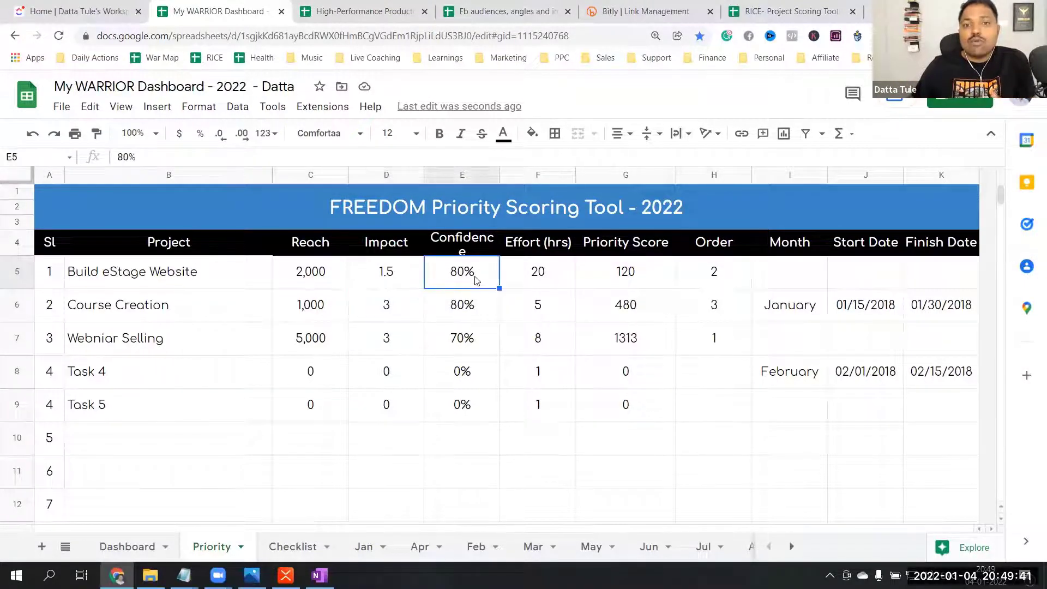
mouse_move(460, 251)
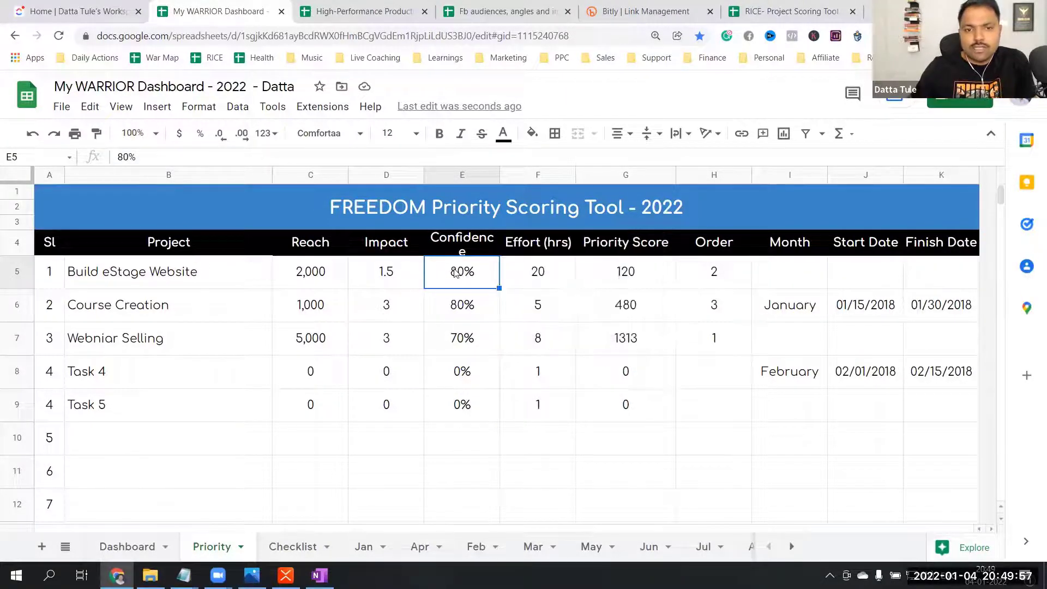
click(532, 278)
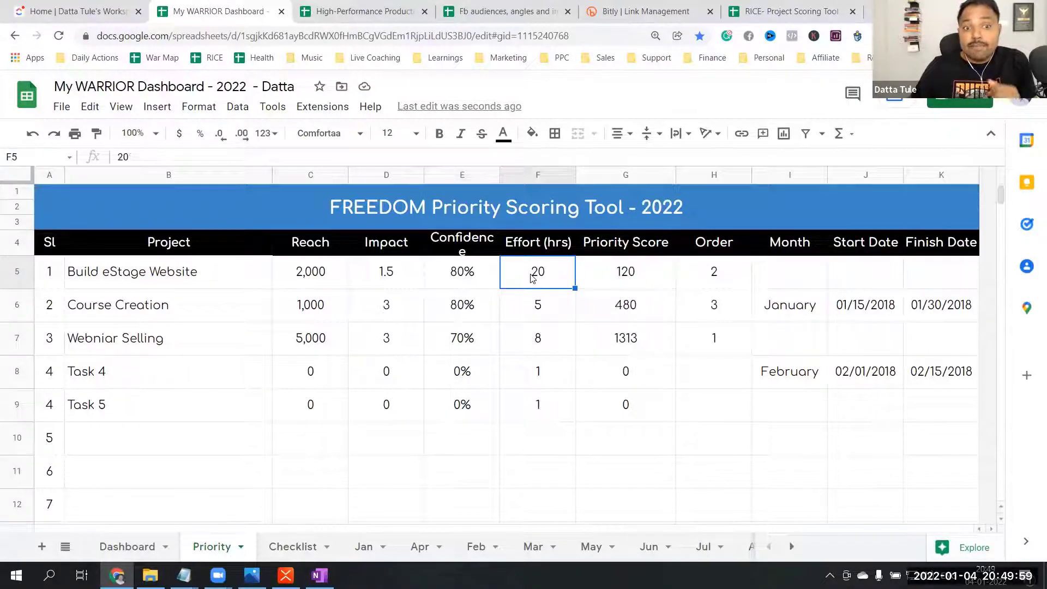
mouse_move(539, 252)
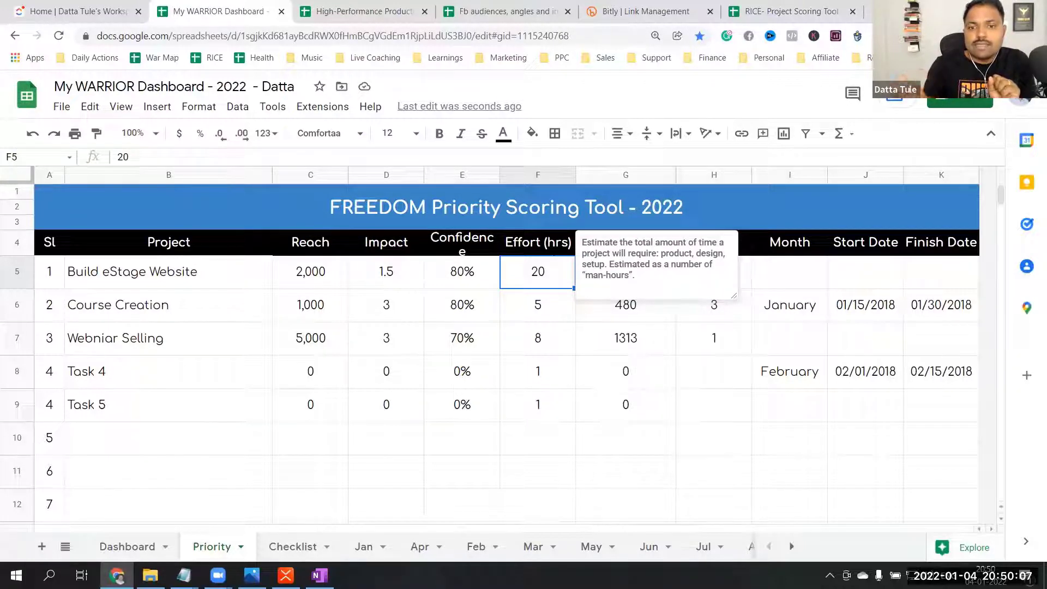
click(580, 371)
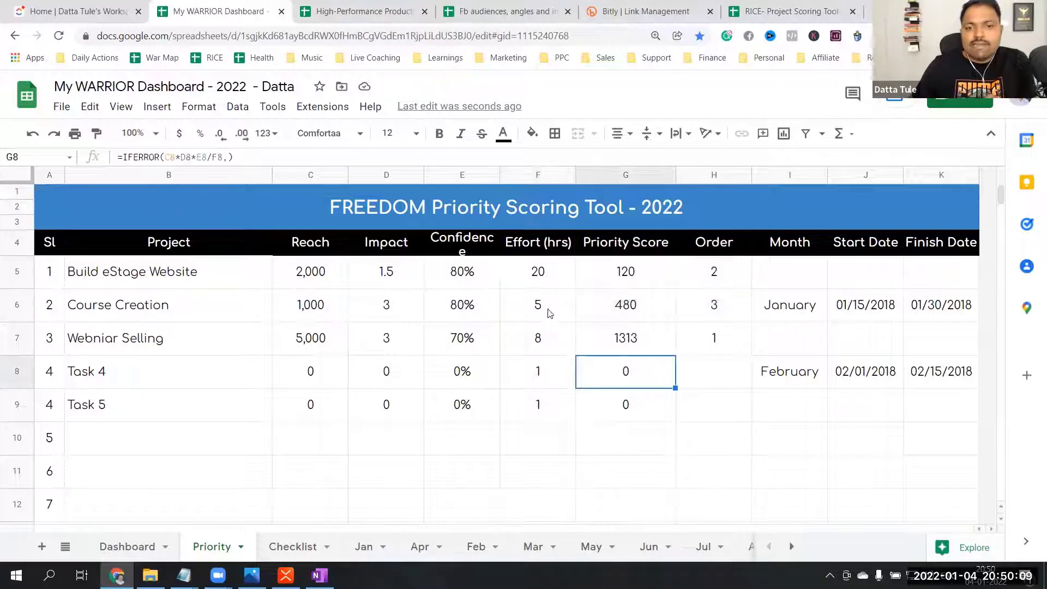
click(542, 286)
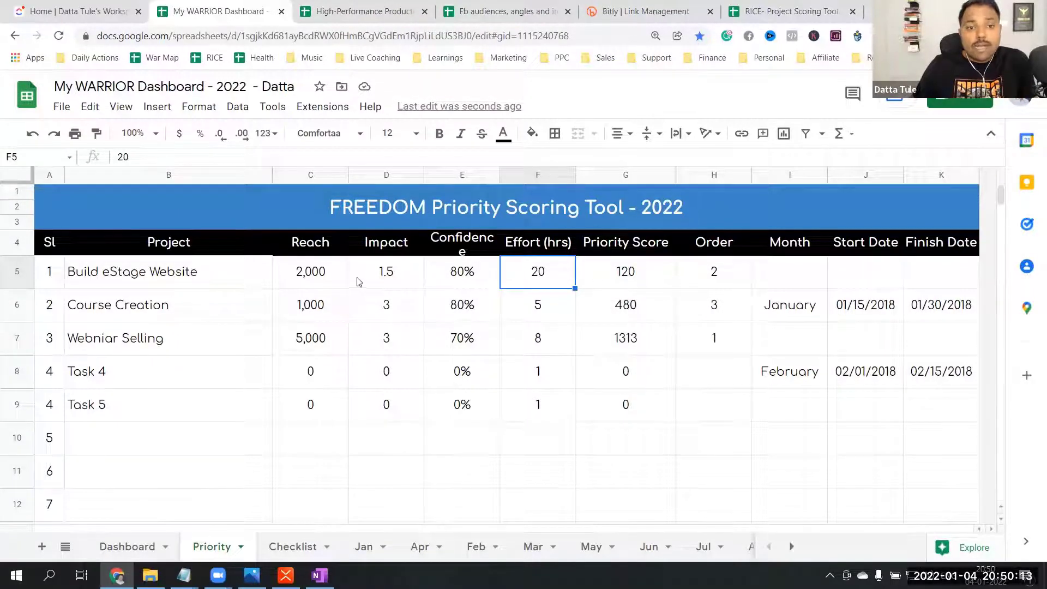
Step: Review the scoring inputs of Build eStage Website and compare the calculated values in the Priority Score column
drag(327, 278, 545, 276)
click(632, 247)
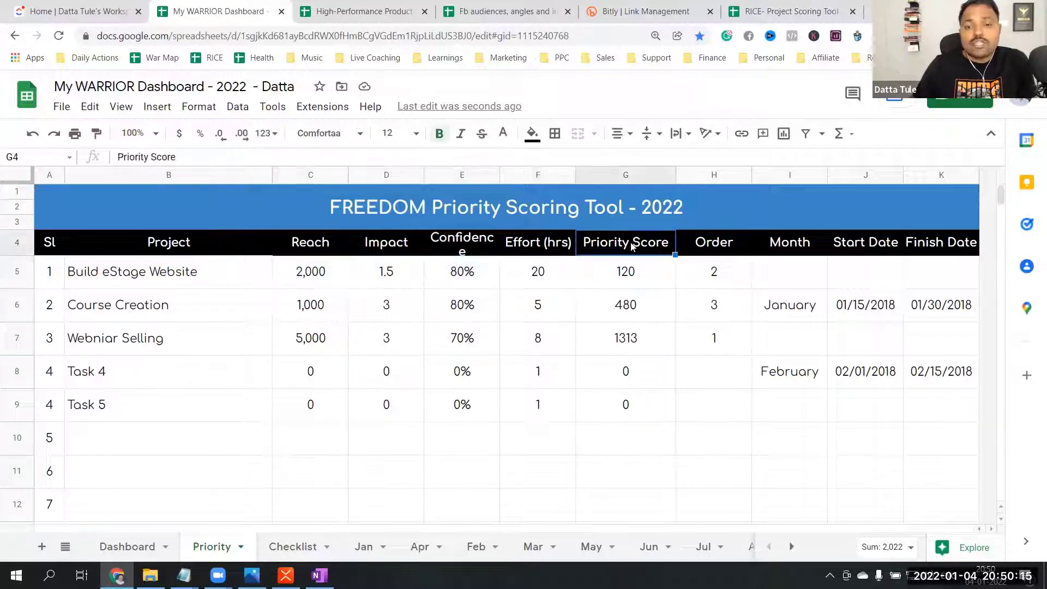
click(643, 286)
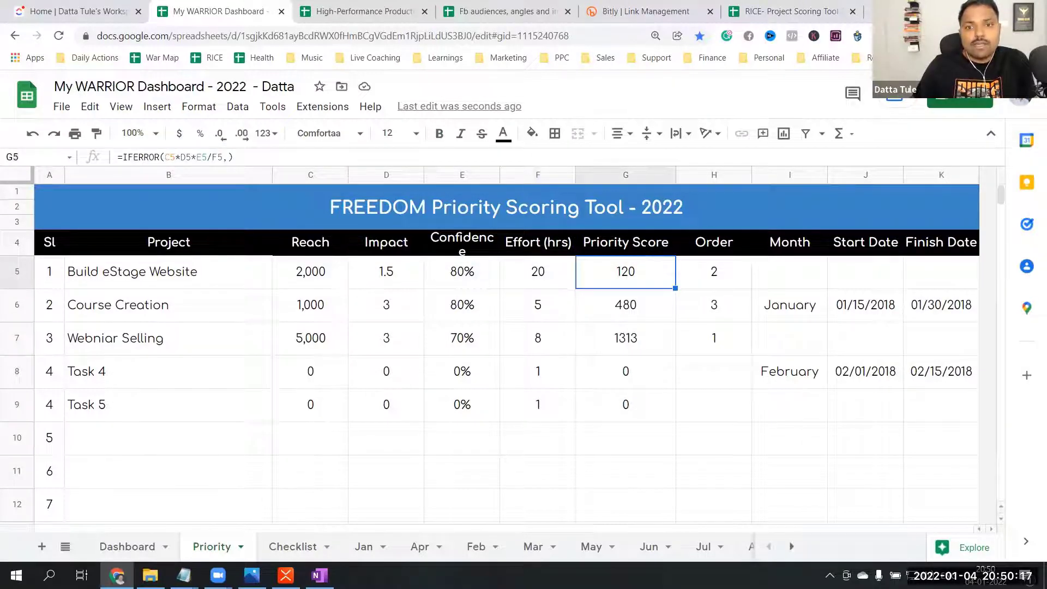
click(646, 314)
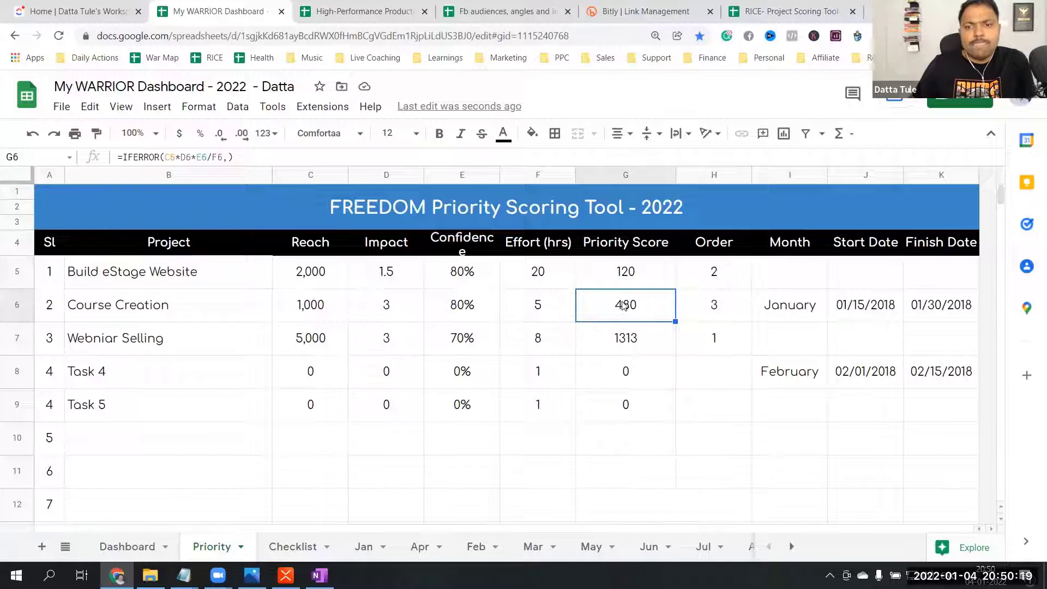
drag(635, 281, 632, 379)
click(630, 306)
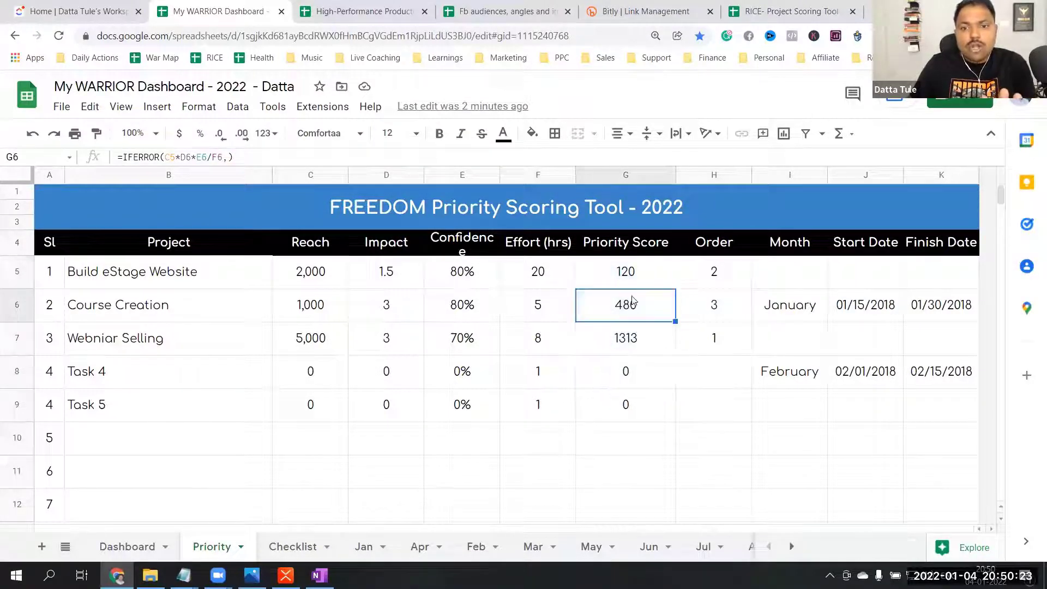
Step: Compare the Order ranking of Webniar Selling with the Build eStage Website and Course Creation projects
click(712, 266)
click(724, 343)
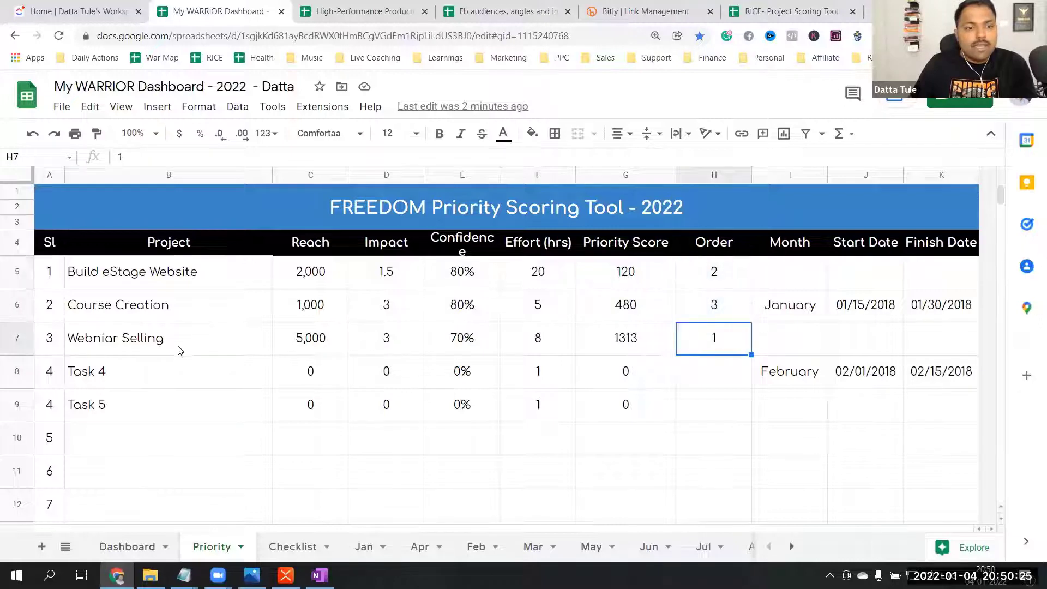
click(253, 335)
click(731, 353)
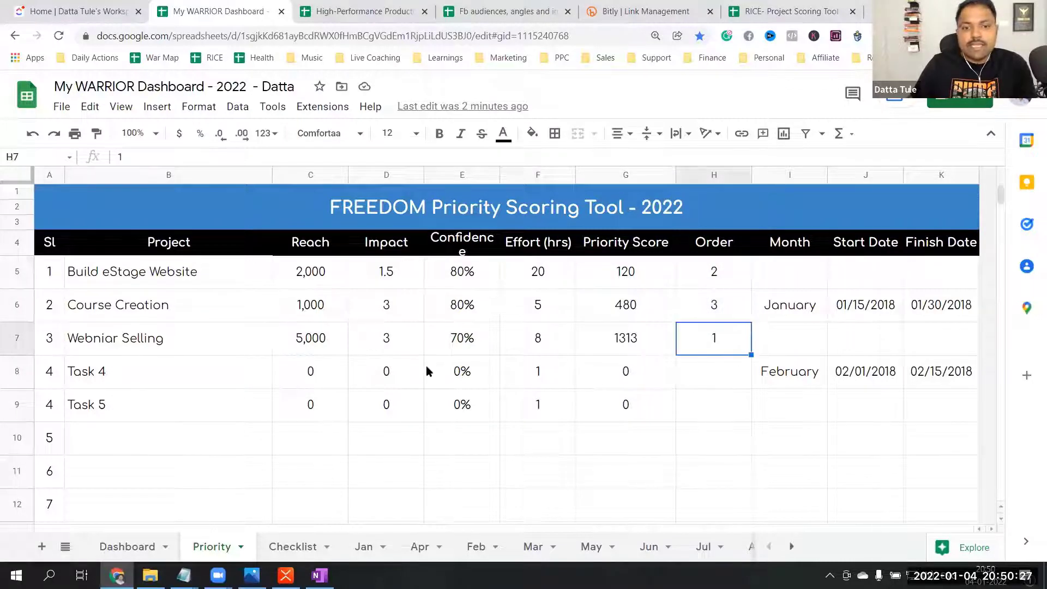
click(326, 344)
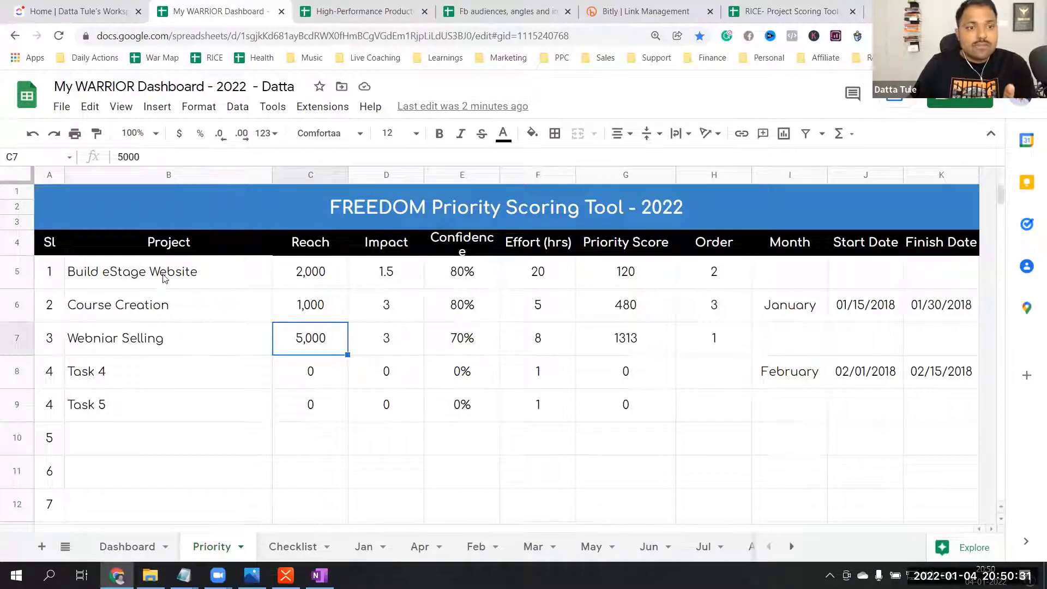
click(165, 277)
click(151, 306)
click(164, 283)
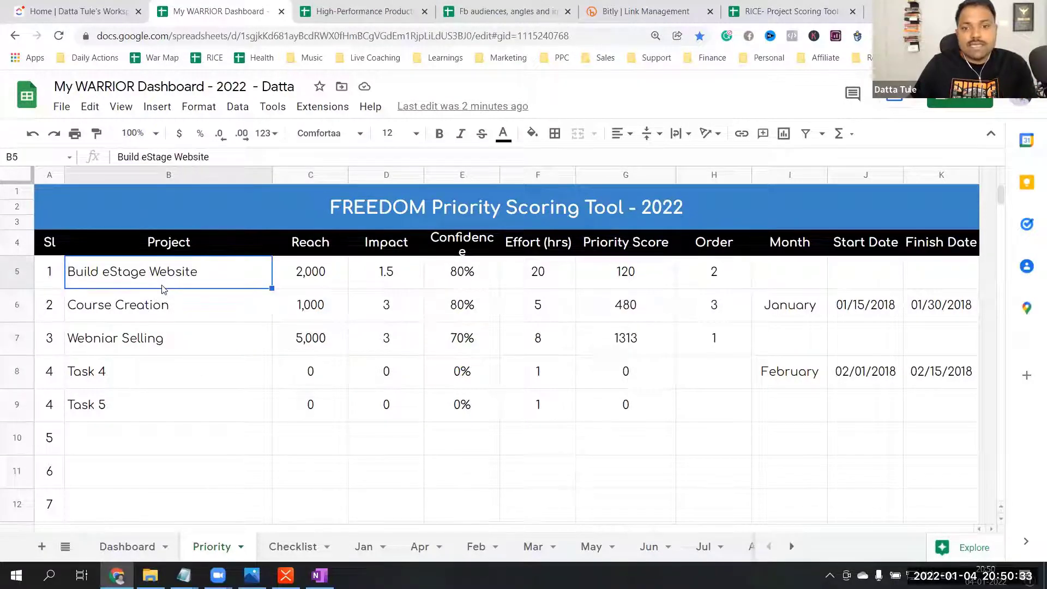
click(156, 320)
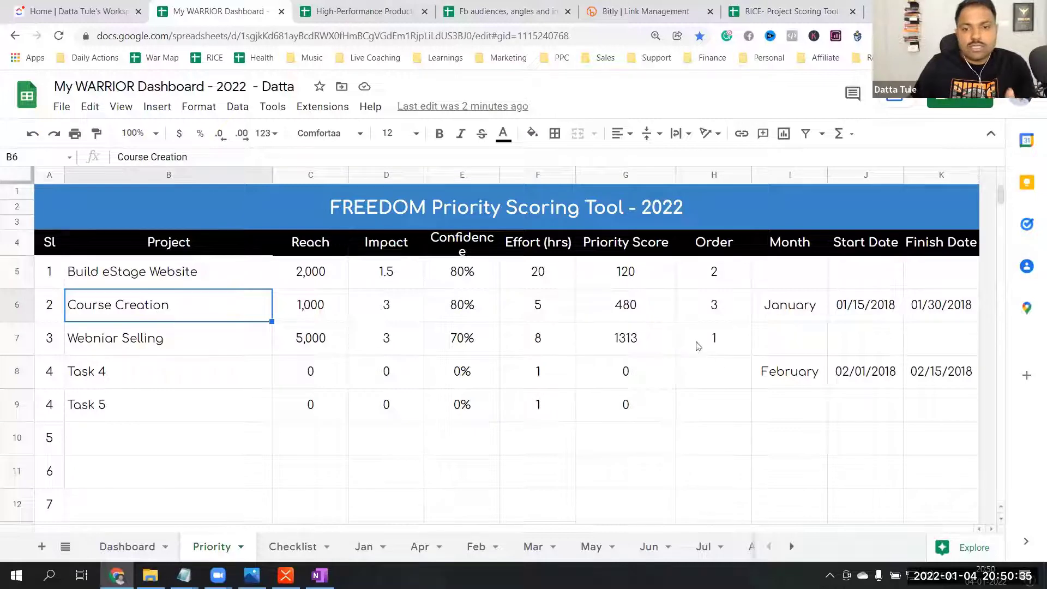
Step: Set the Order to 2 for Course Creation and 3 for Build eStage Website
click(620, 311)
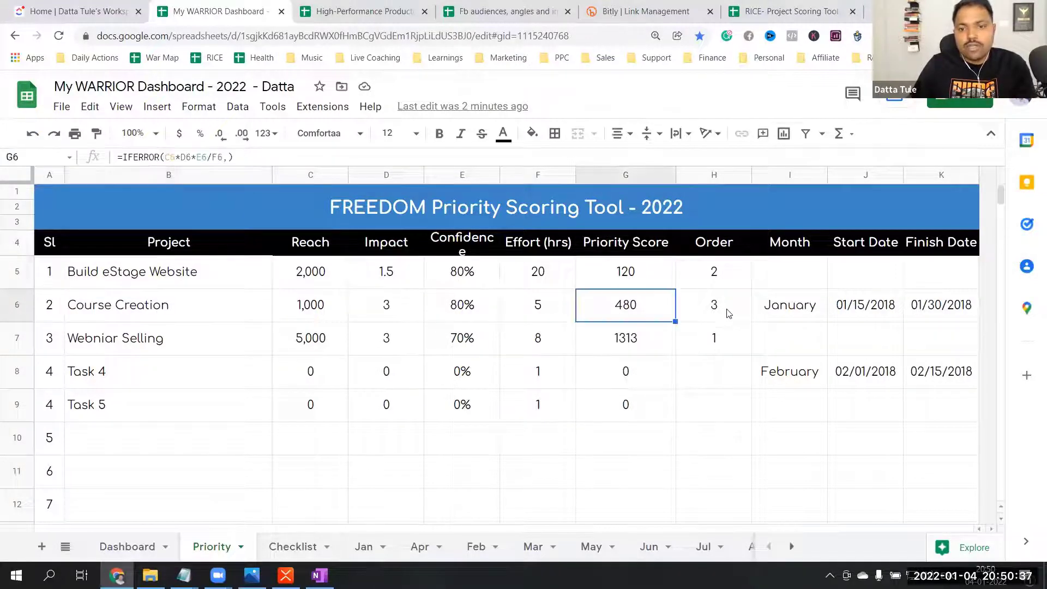
click(727, 312)
text(2)
click(718, 283)
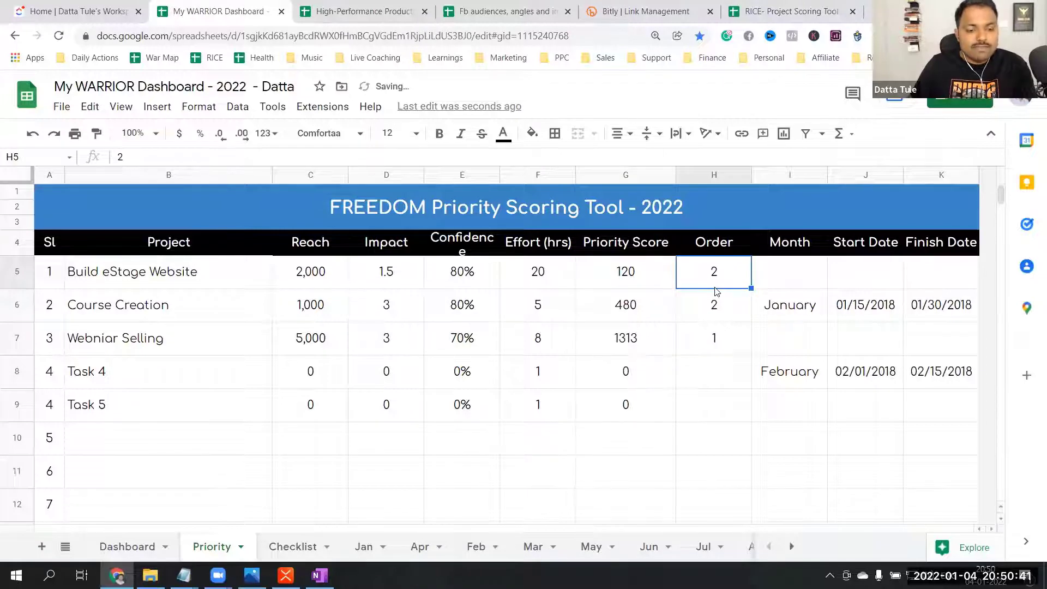
text(3)
key(Return)
Step: Clear the Month, Start Date and Finish Date entries of the Course Creation and Task 4 rows
drag(788, 305, 938, 304)
key(Delete)
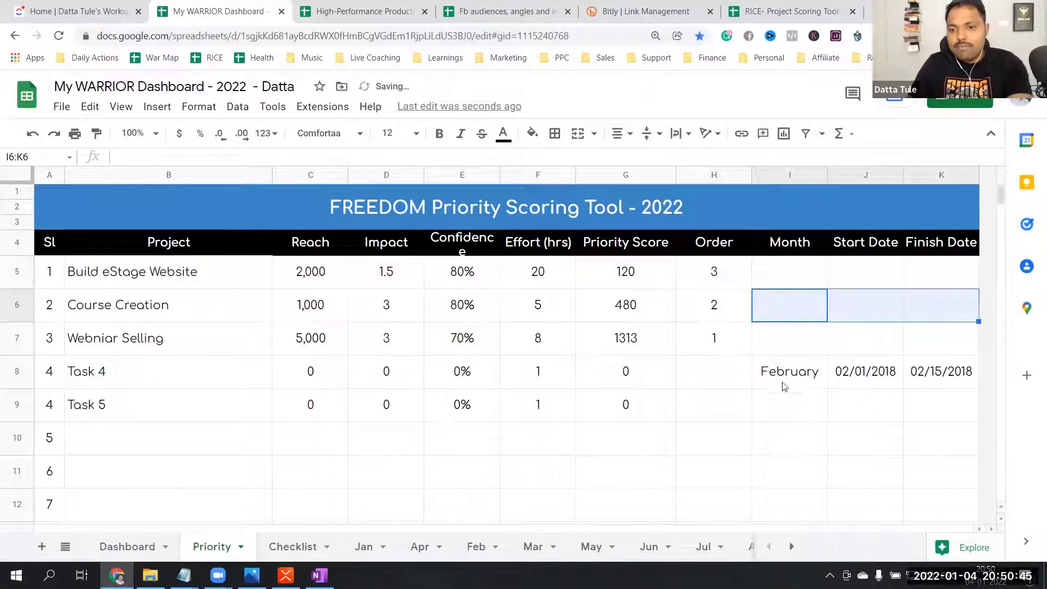
drag(783, 385, 965, 380)
key(Delete)
drag(879, 395, 873, 376)
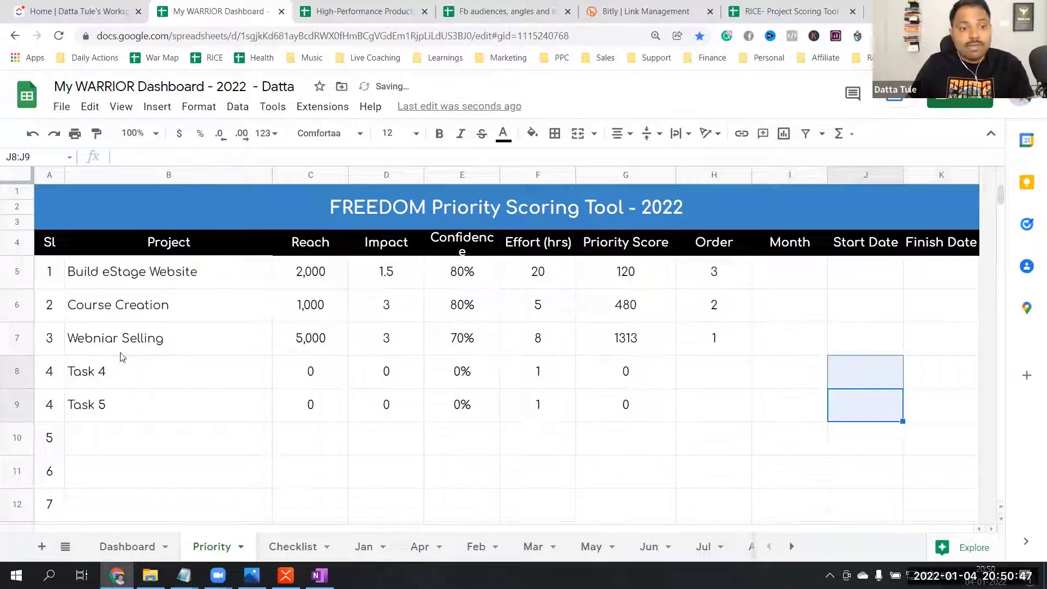
Step: Set the Month of the Webniar Selling project to Jan -2022
click(127, 346)
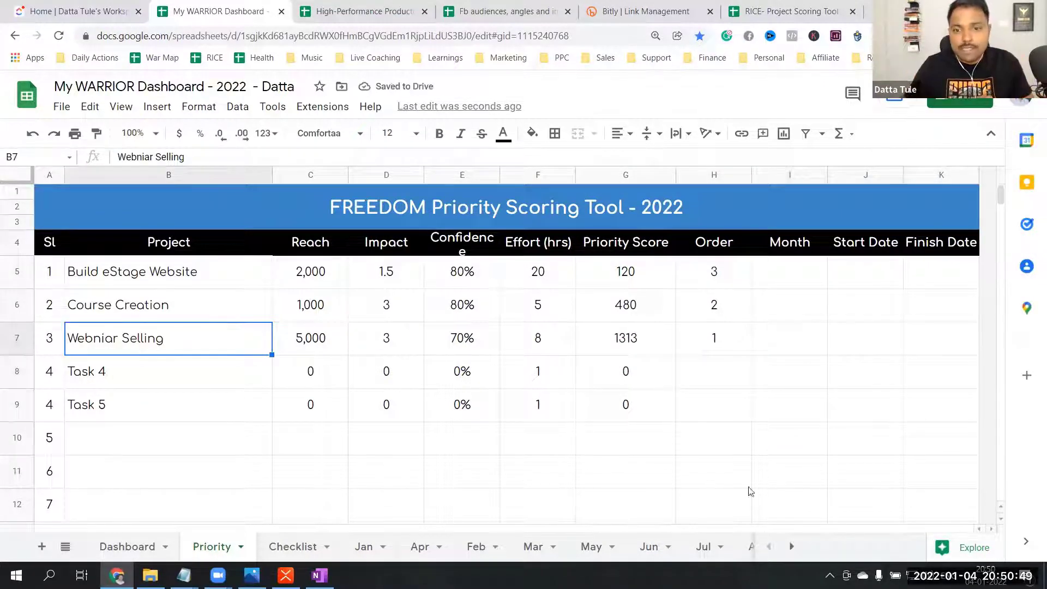
click(732, 352)
click(779, 346)
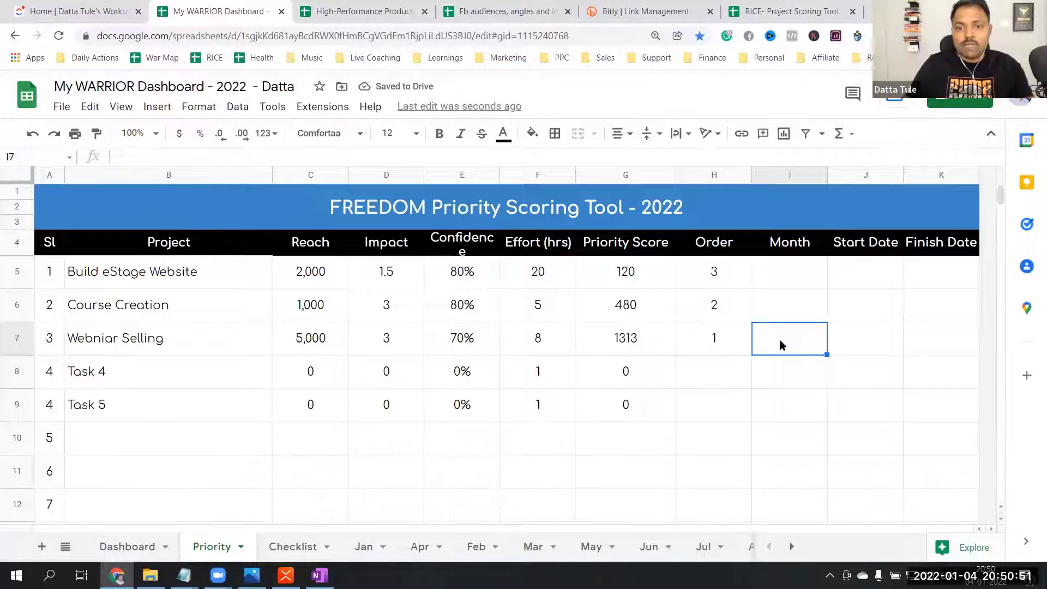
text(Jan -2022)
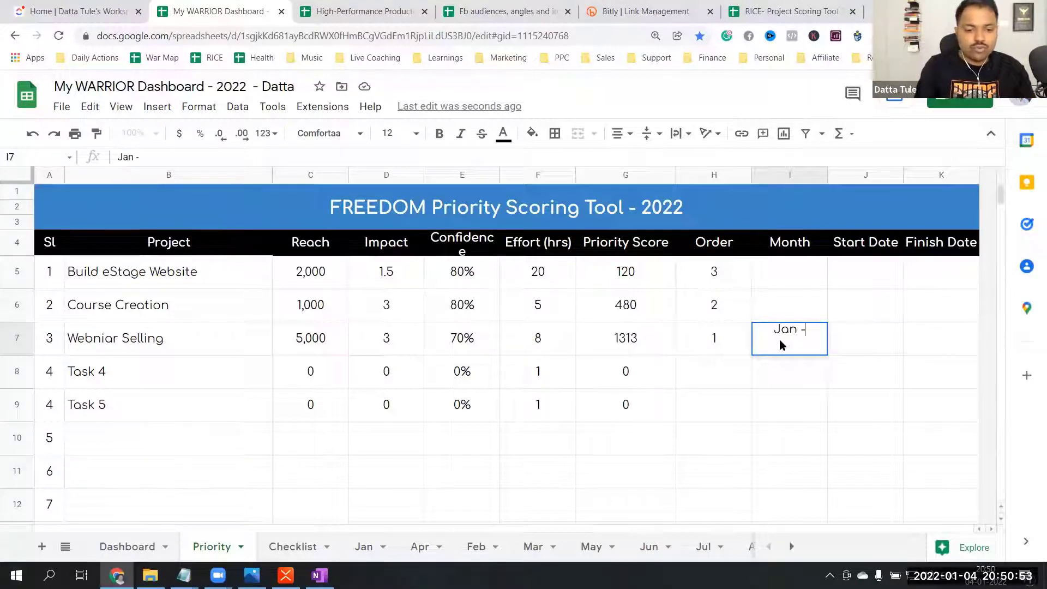
Step: Enter 5/jan/2022 as the Start Date of the Webniar Selling project
click(864, 351)
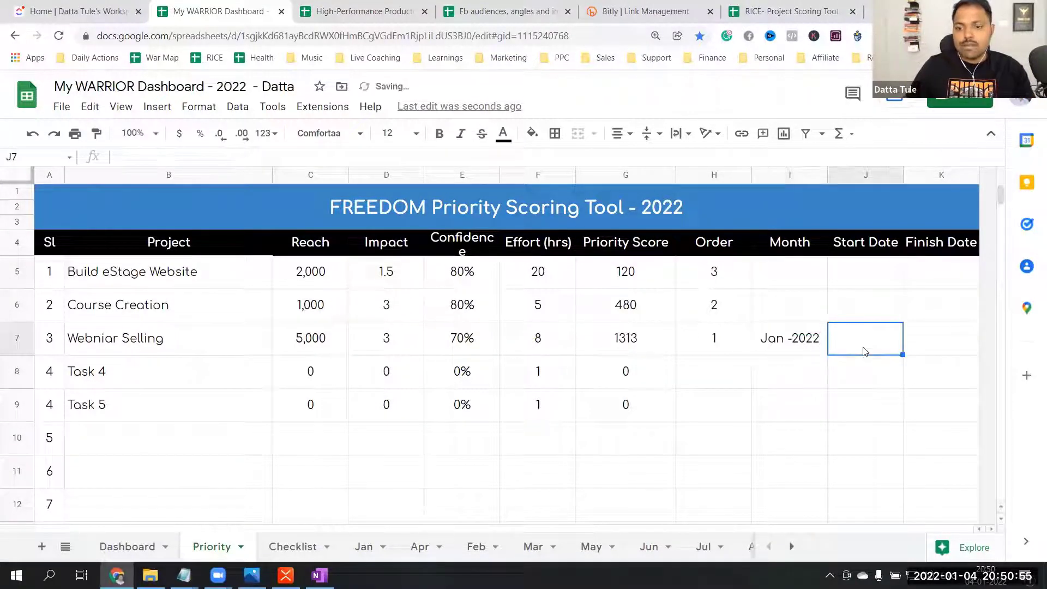
text(5)
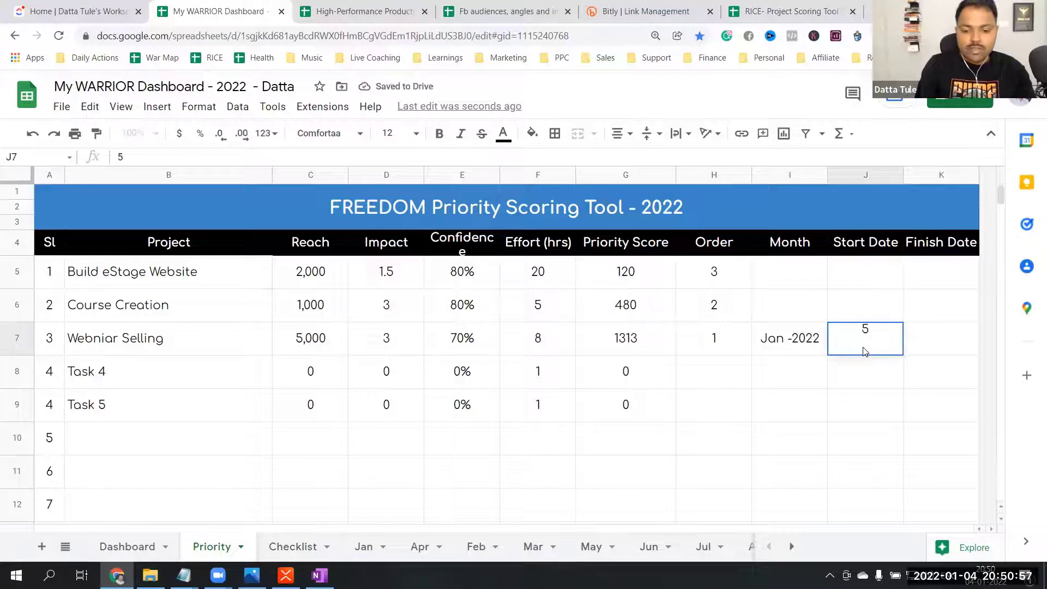
text(/jan/)
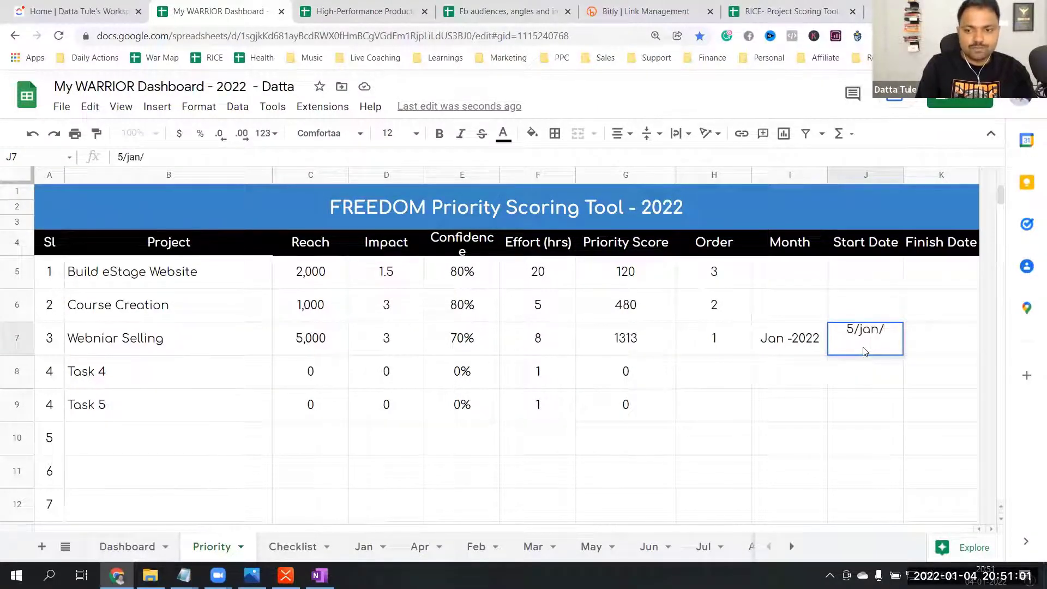
text(2021)
key(BackSpace)
text(2)
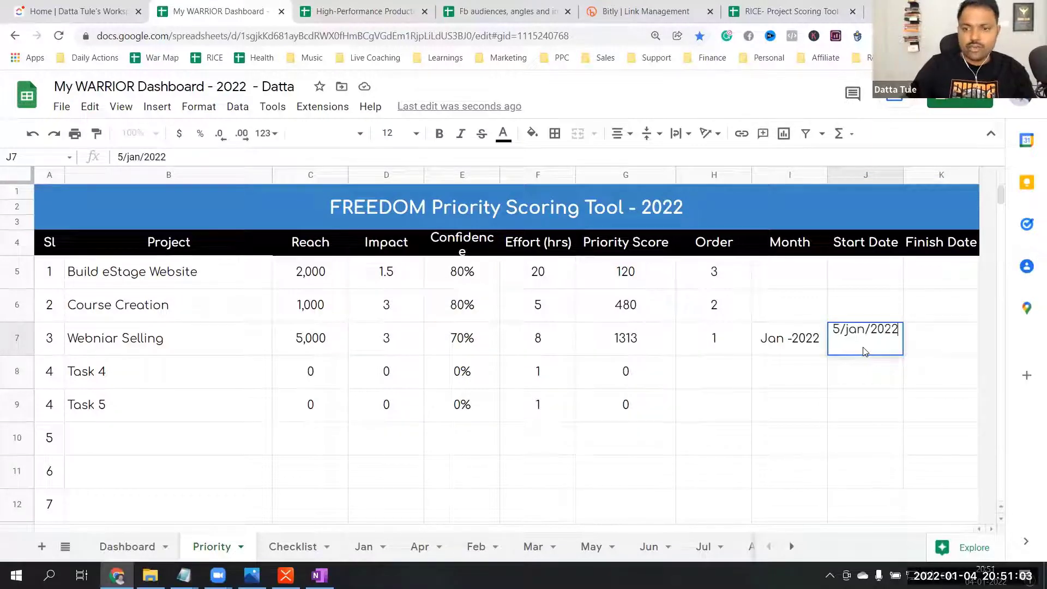
Step: Enter 10/jan/2022 as the Finish Date of the Webniar Selling project
click(944, 351)
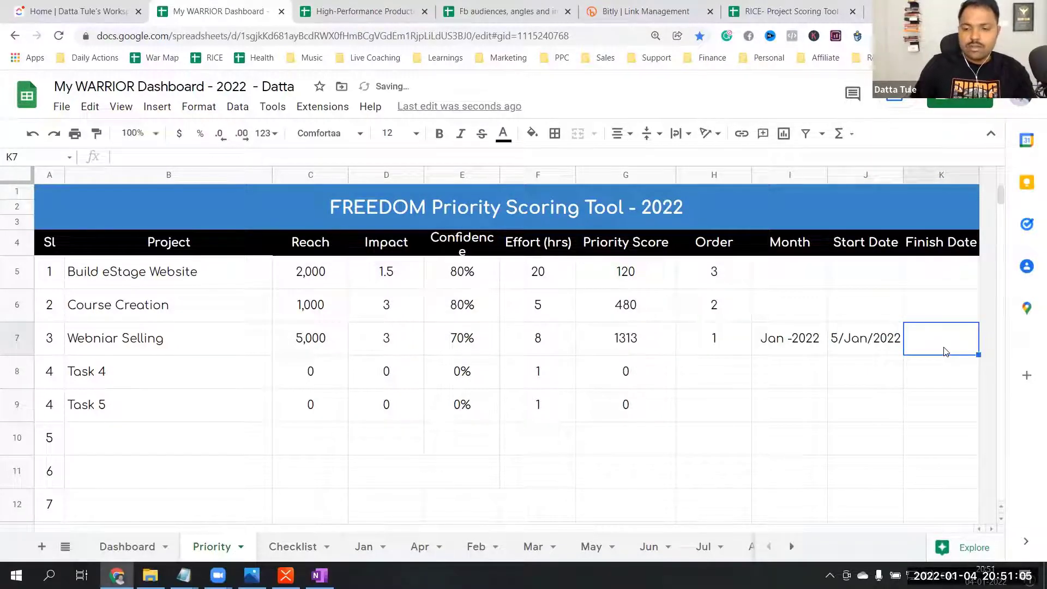
text(10)
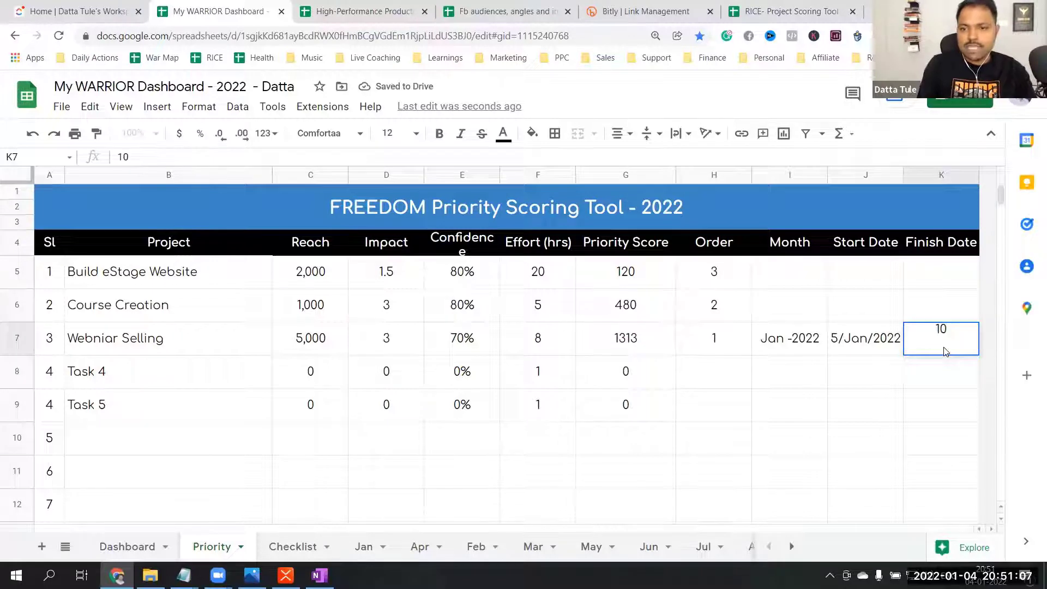
text(/jan)
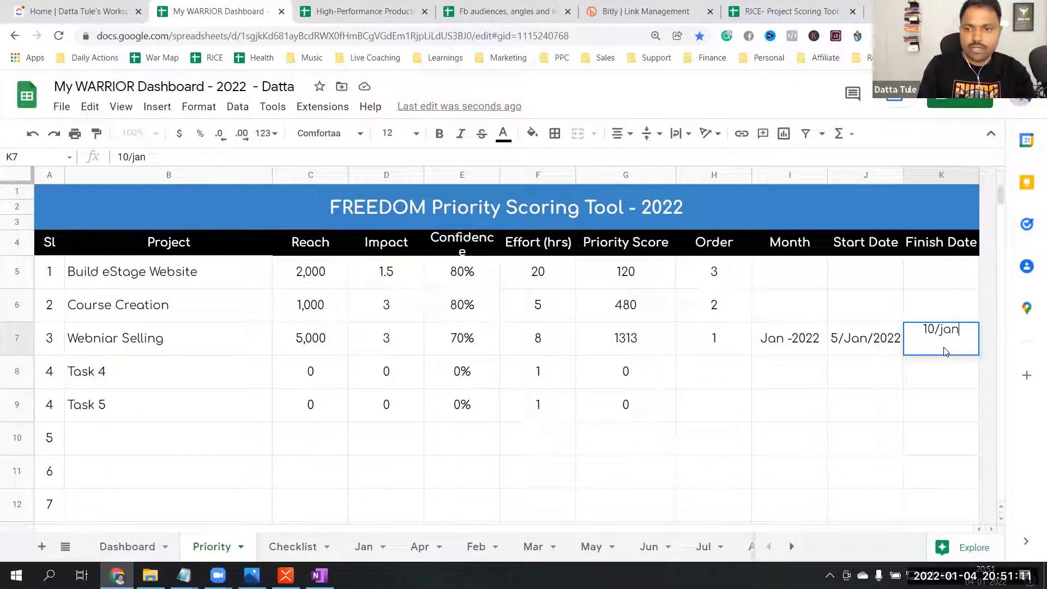
text(/2022)
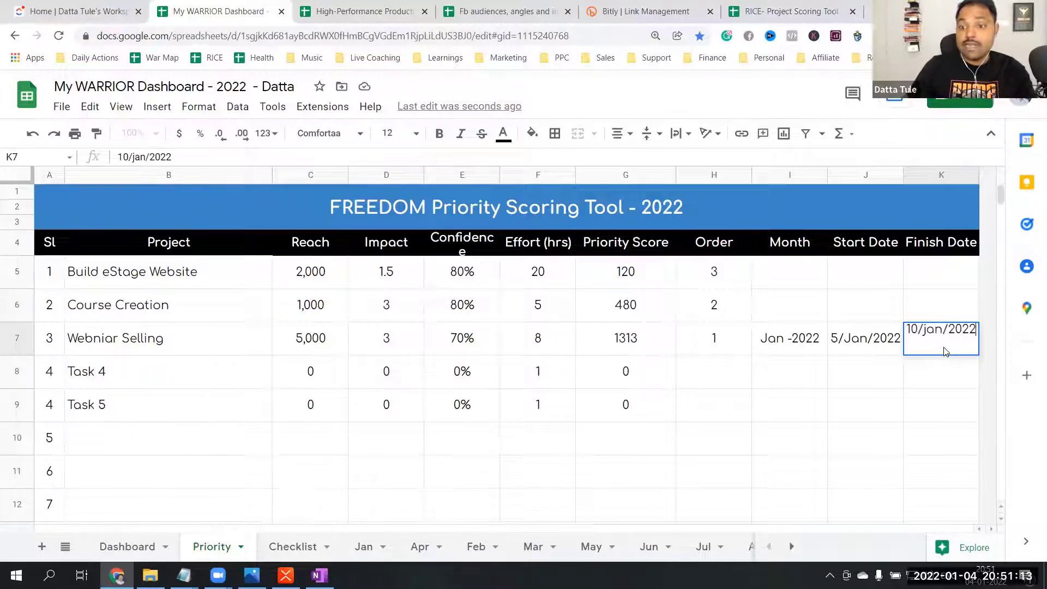
click(842, 418)
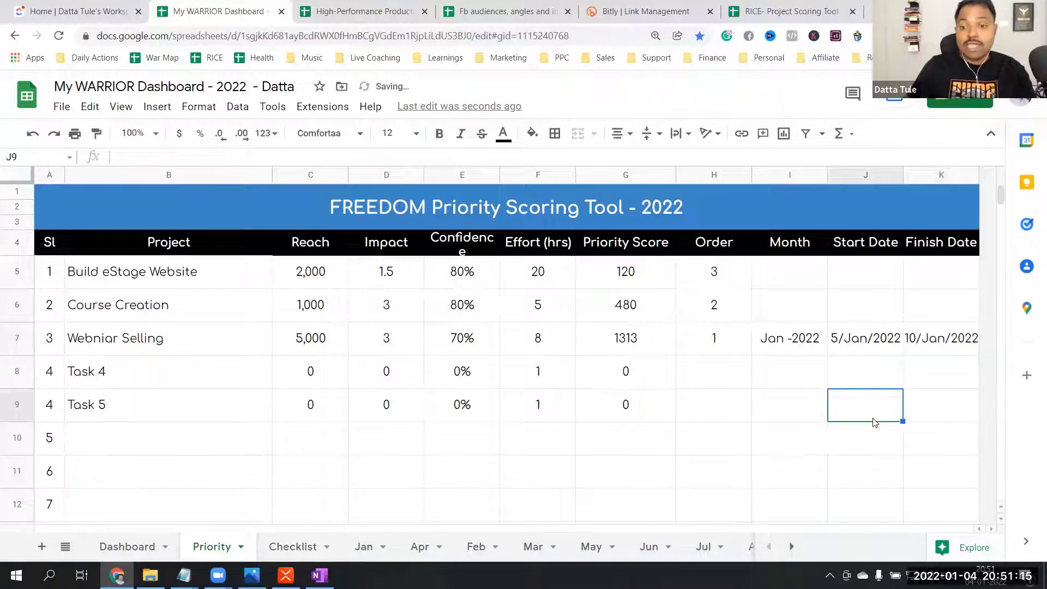
drag(791, 349, 964, 350)
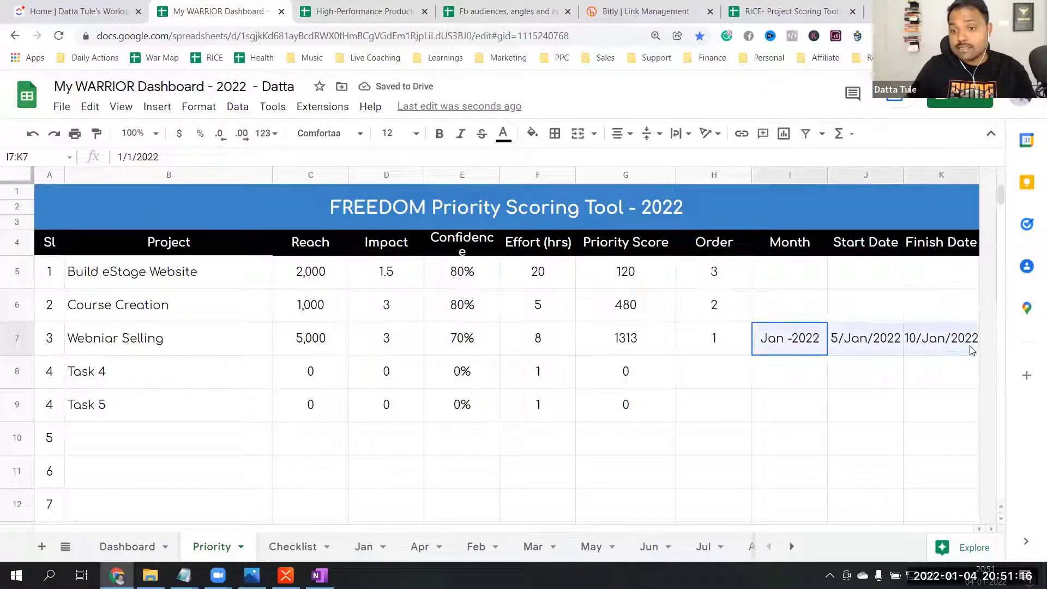
click(794, 339)
Step: Locate 5 January in the January FREEDOM Map and look up the Sales & Training colour among the Dashboard's key goals
click(363, 547)
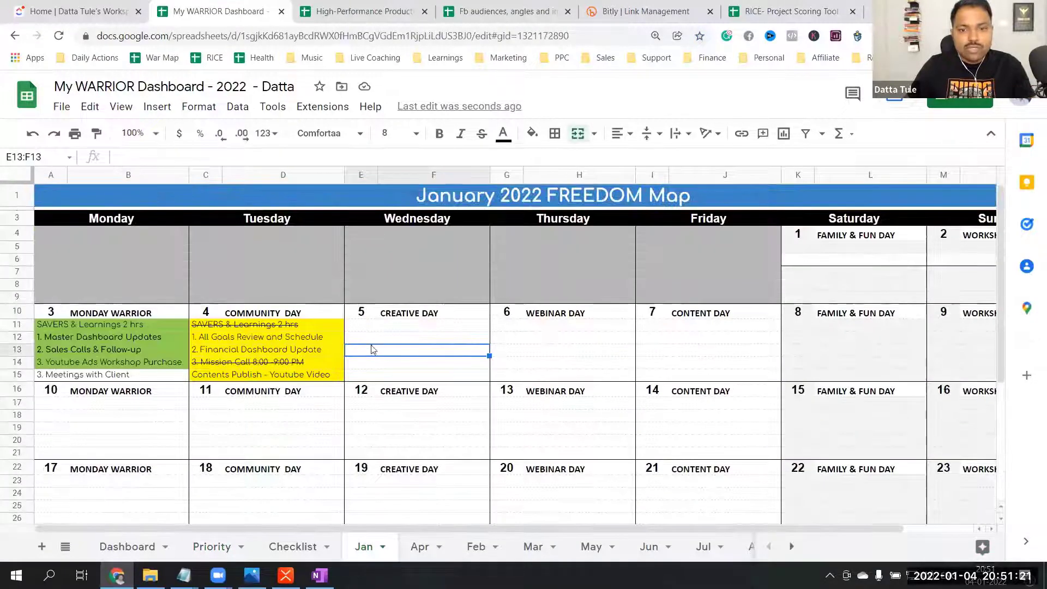
key(Right)
key(Right)
key(Right)
key(Right)
key(Up)
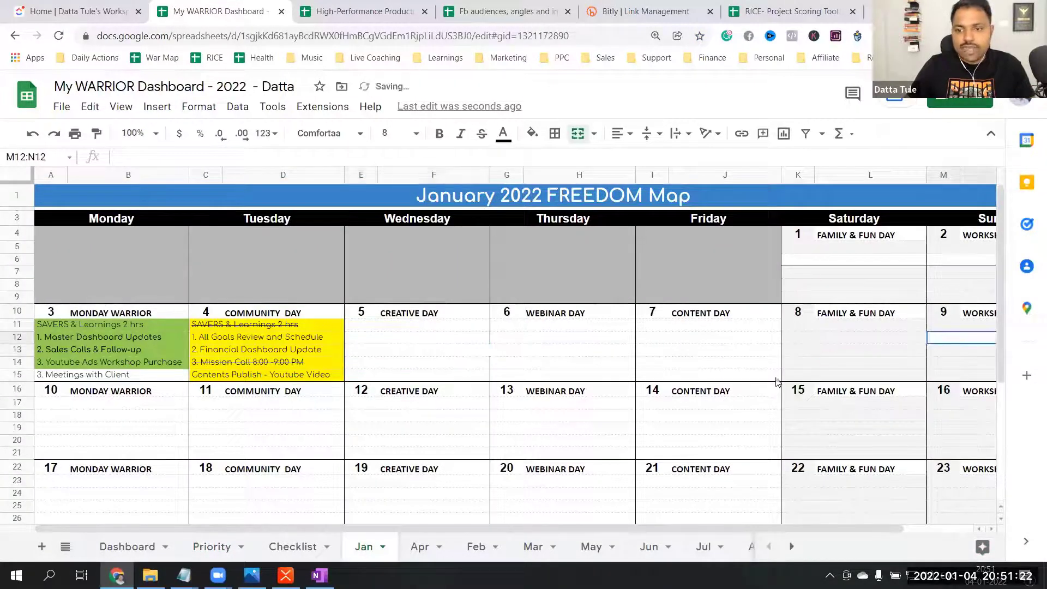
click(425, 342)
click(422, 361)
click(423, 339)
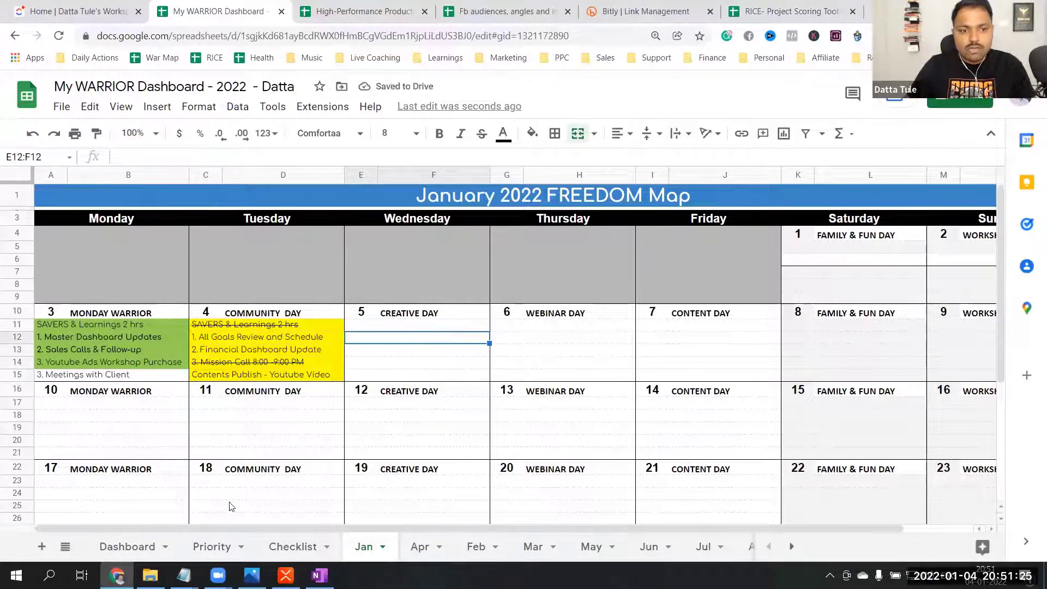
click(128, 547)
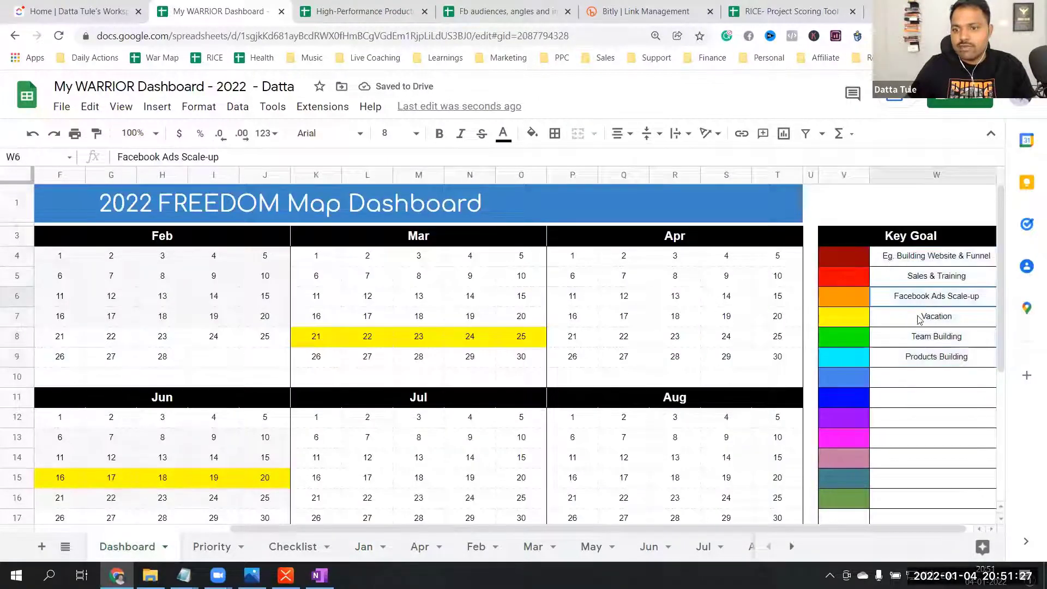
click(885, 282)
drag(857, 283, 930, 280)
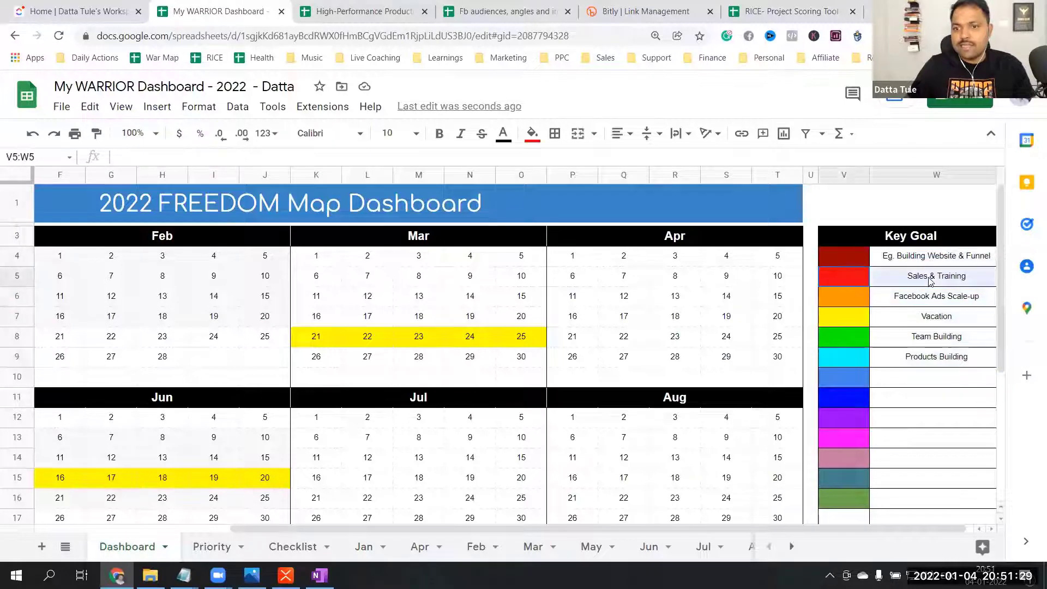
Step: Fill the second task row of 5 to 9 January (row 12) with red in the January FREEDOM Map
click(364, 546)
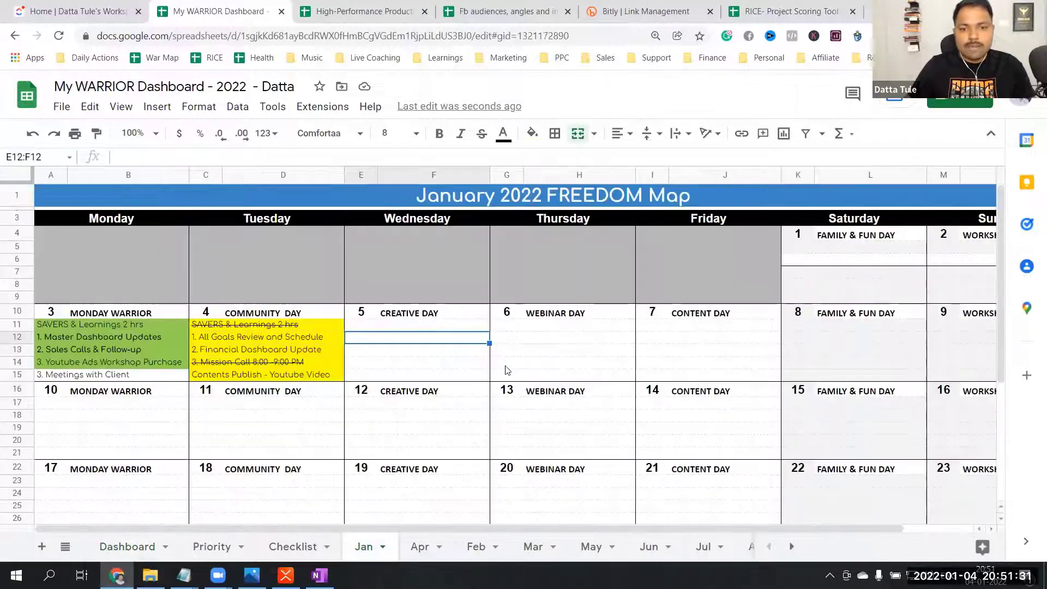
drag(382, 326, 942, 337)
click(531, 133)
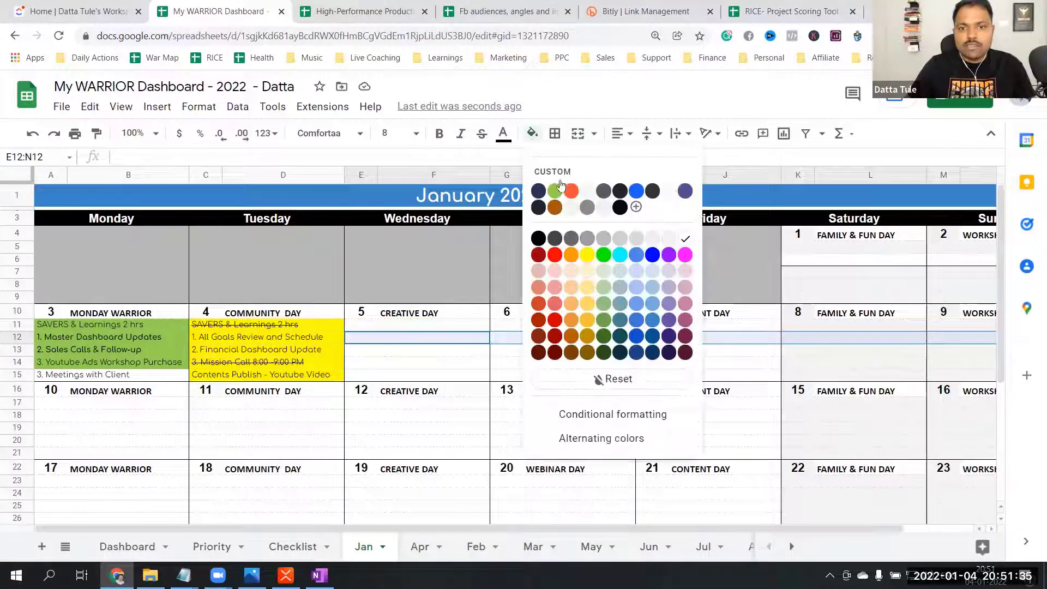
click(570, 264)
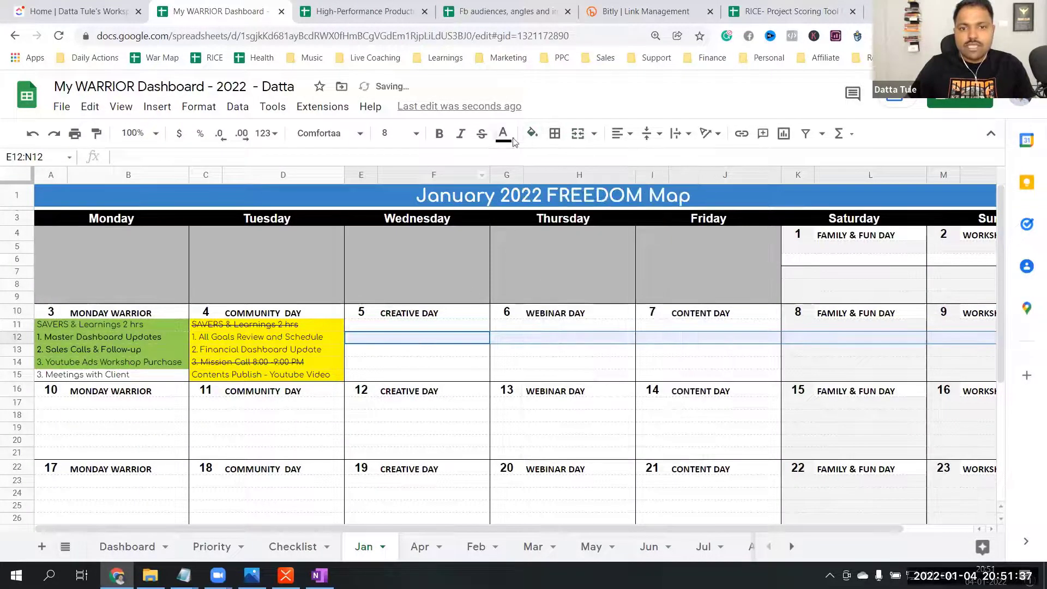
click(532, 133)
click(539, 264)
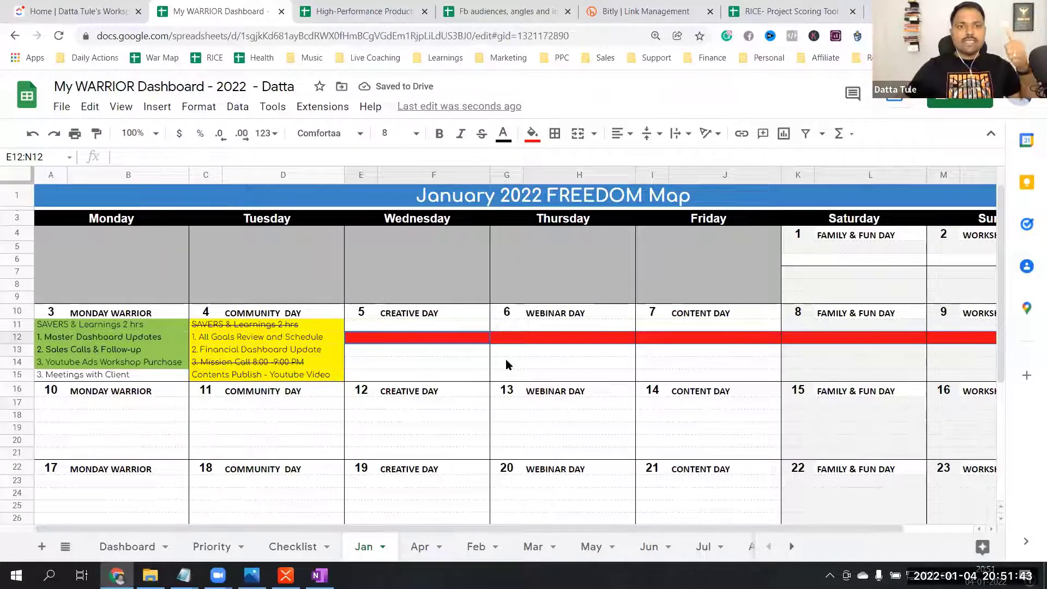
Step: Compare the Webniar Selling month, start and finish dates in the Priority sheet with the red bar in the January map
click(211, 546)
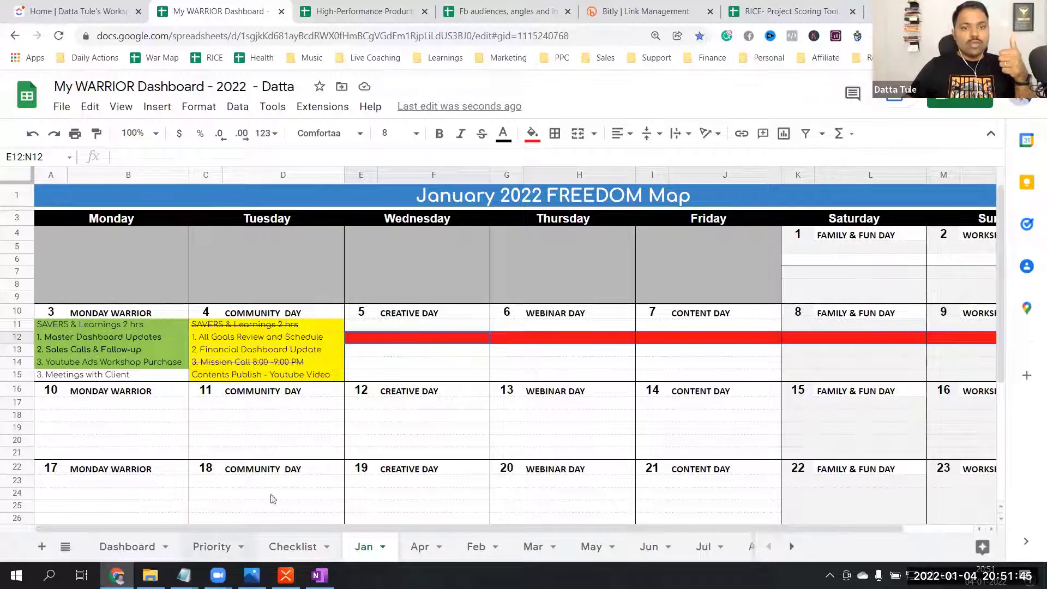
click(271, 304)
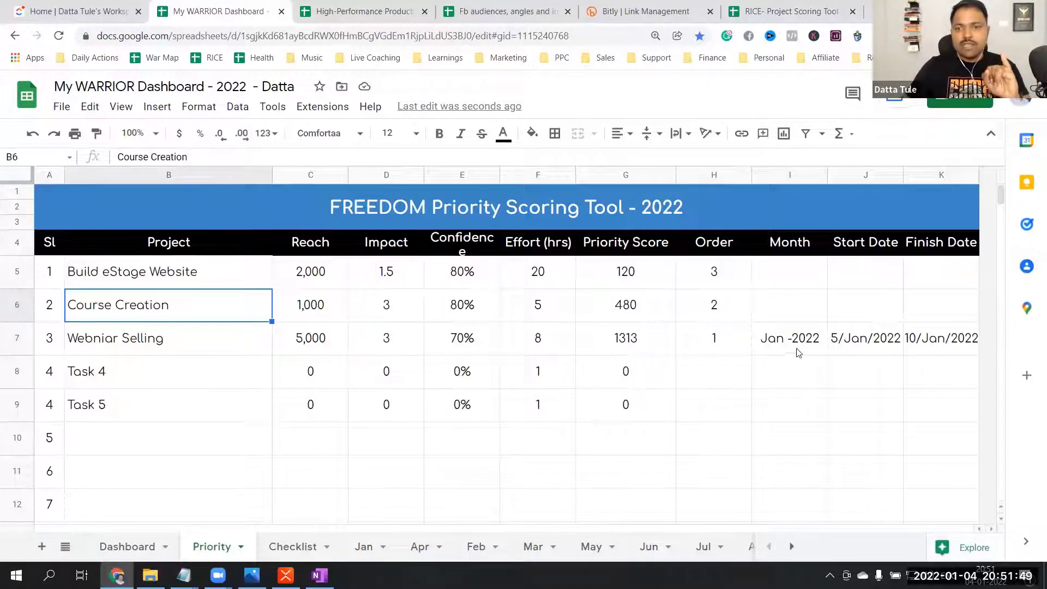
drag(798, 352, 926, 346)
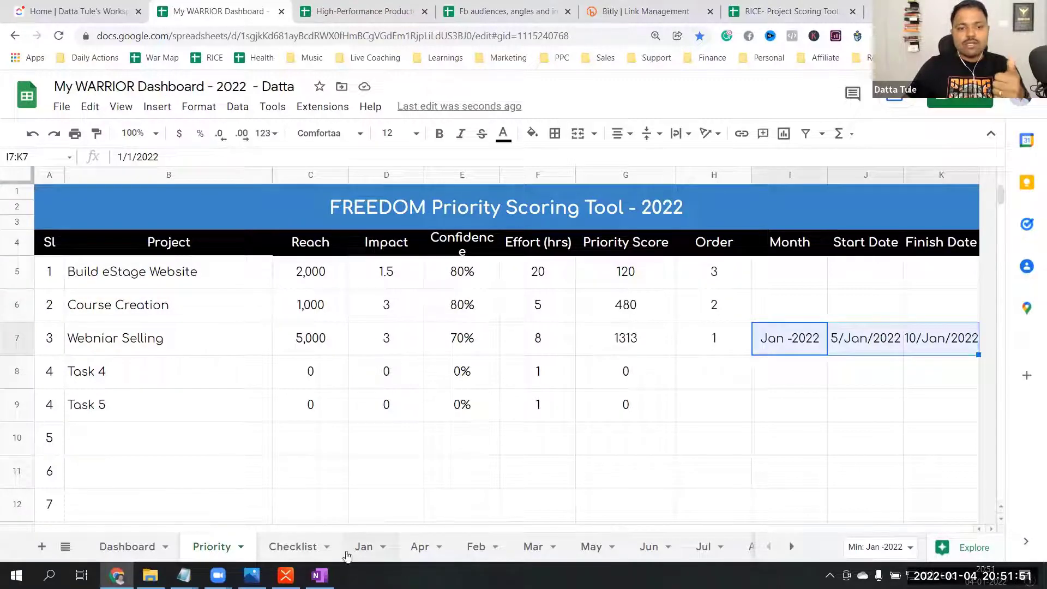
click(362, 546)
scroll(523, 351, down, 3)
scroll(523, 352, up, 3)
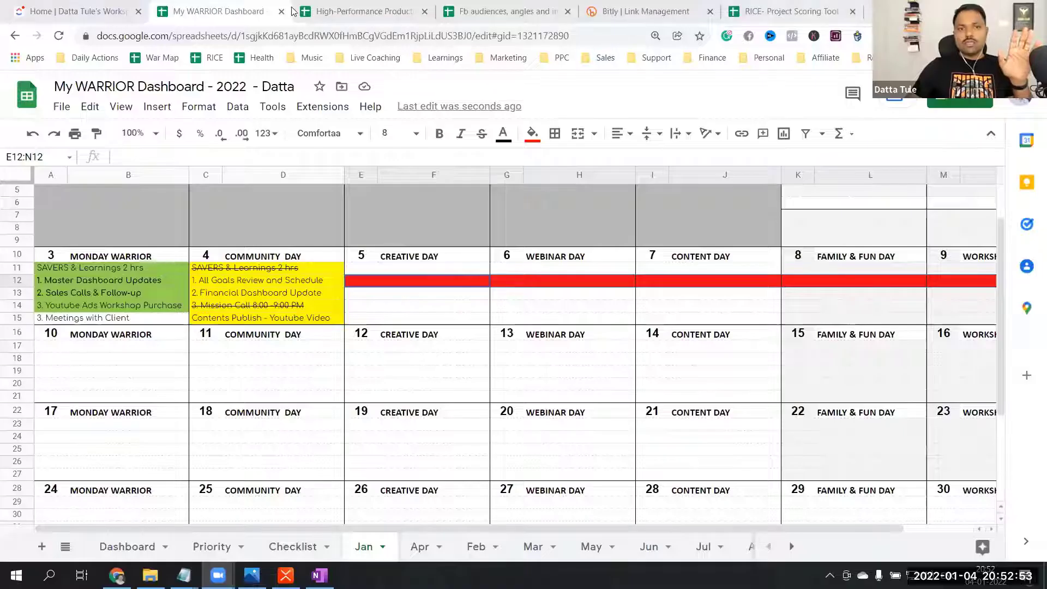
Step: Close the RICE- Project Scoring Tool spreadsheet and return to the January map of the WARRIOR dashboard
click(823, 12)
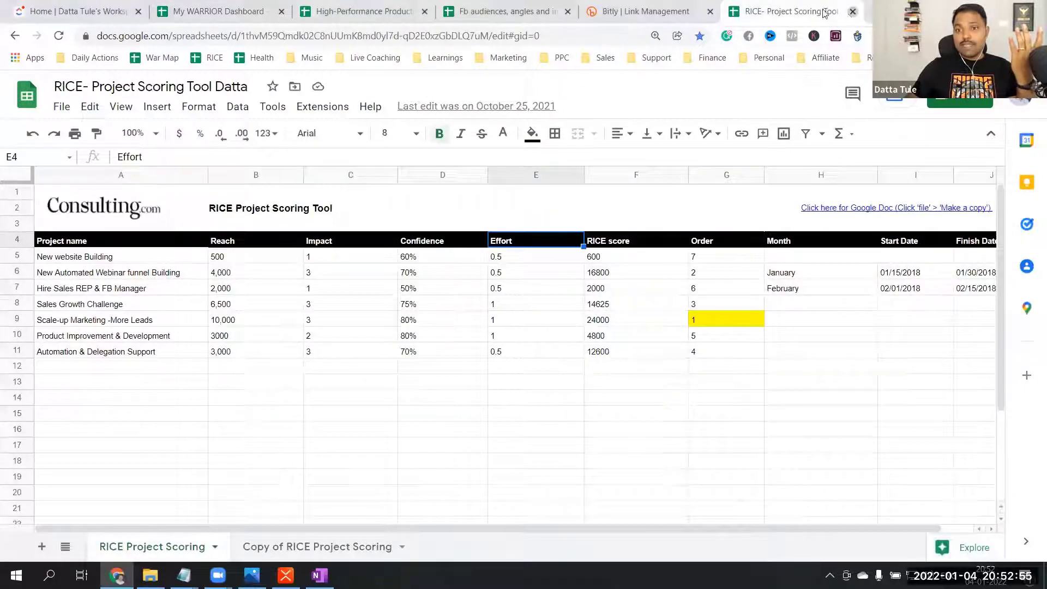
key(ctrl+w)
click(229, 11)
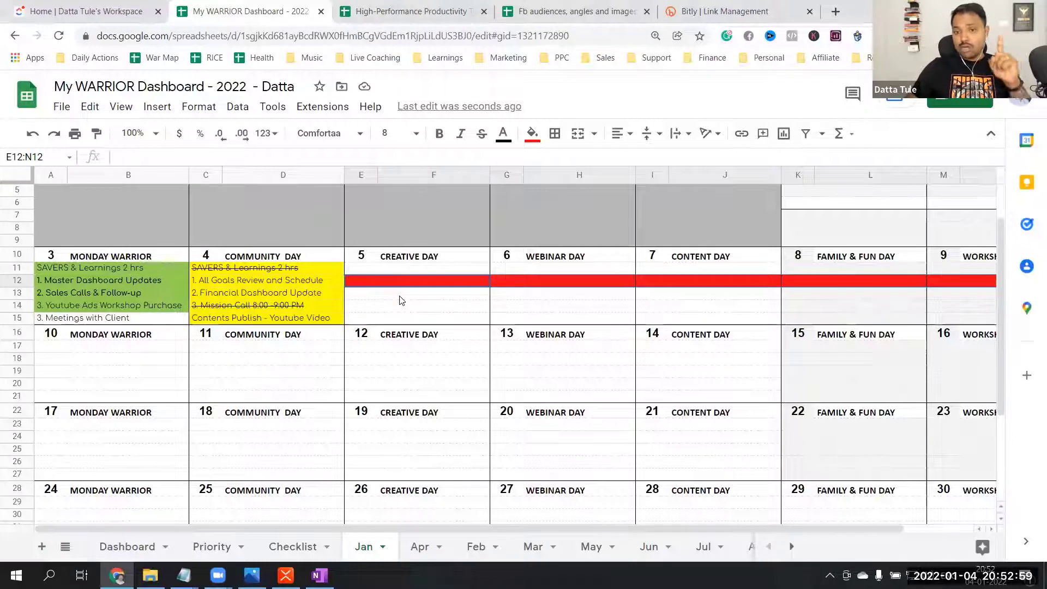
scroll(600, 297, up, 2)
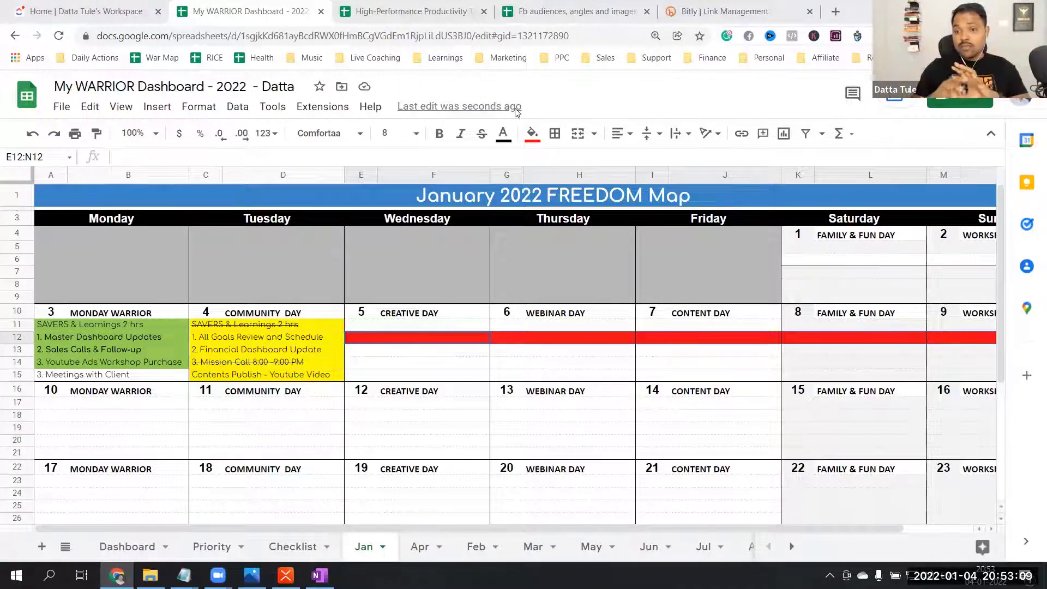
Step: Open the My WARRIOR Dashboard - 2022 _Template spreadsheet in the browser and go to its Dashboard sheet
key(ctrl+t)
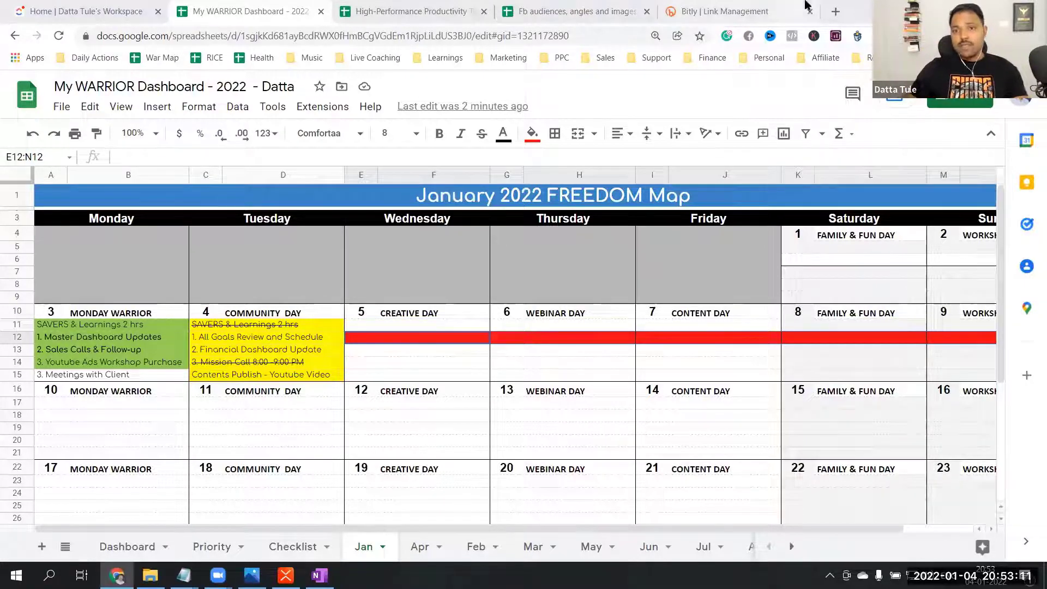
text(2. Financial Dashboard Update)
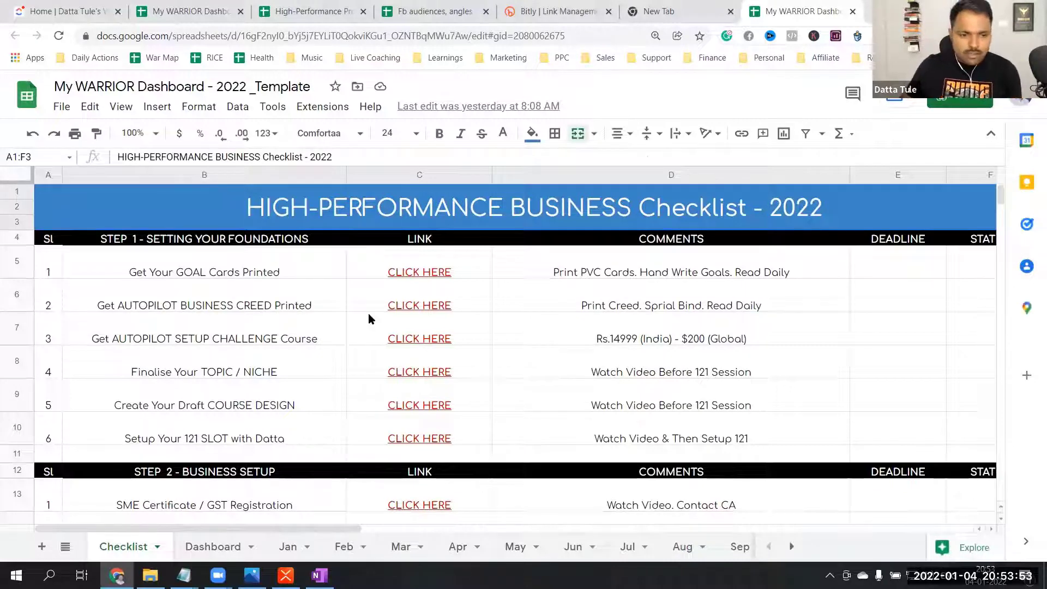
click(227, 553)
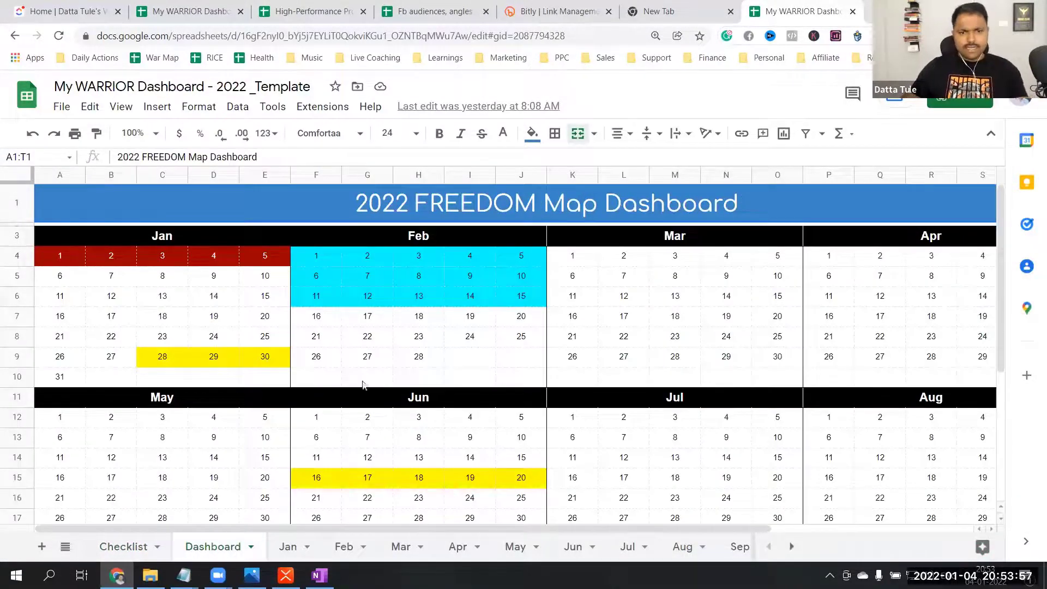
Step: Fill the highlighted 16 to 20 June cells (F15:J15) with white to remove their yellow sample highlight
scroll(362, 385, down, 3)
scroll(382, 349, up, 3)
scroll(403, 359, down, 1)
click(327, 415)
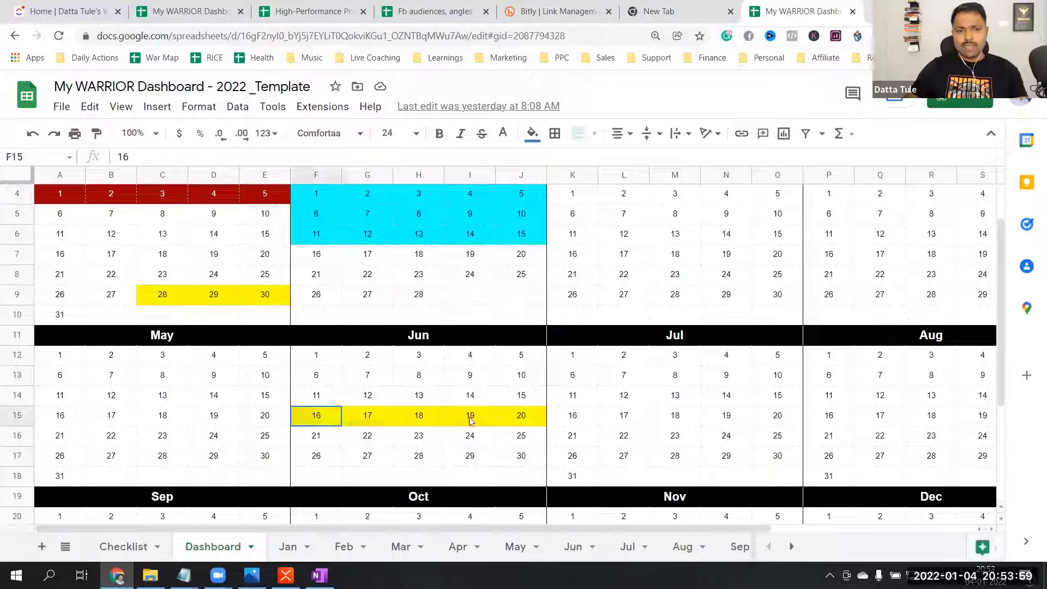
drag(471, 420, 520, 417)
click(532, 133)
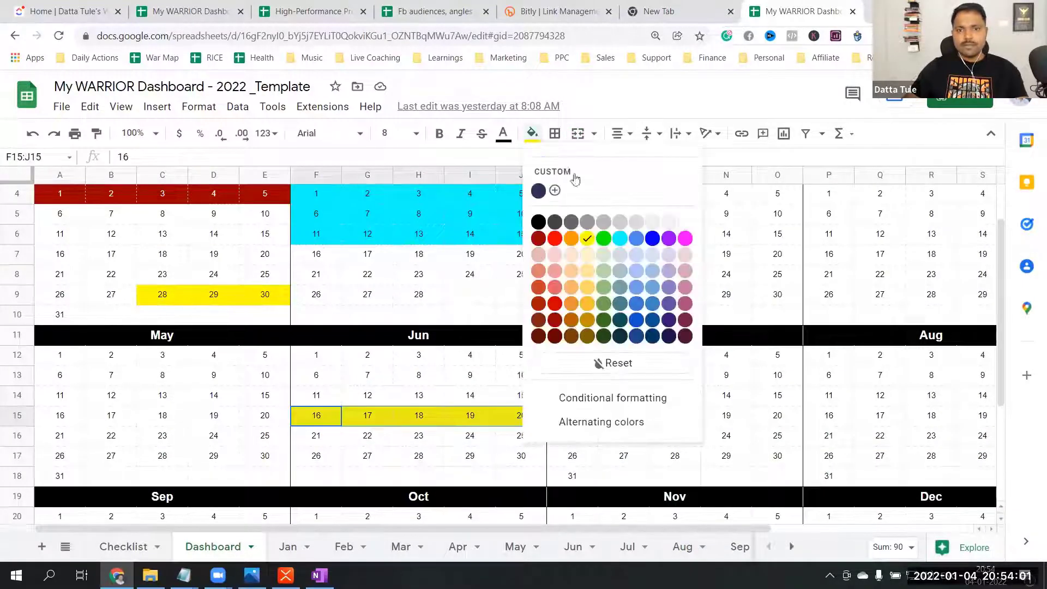
click(684, 221)
Step: Change the fill of the 28 to 30 January cells (C9:E9) from the yellow sample highlight to white
drag(162, 293, 271, 301)
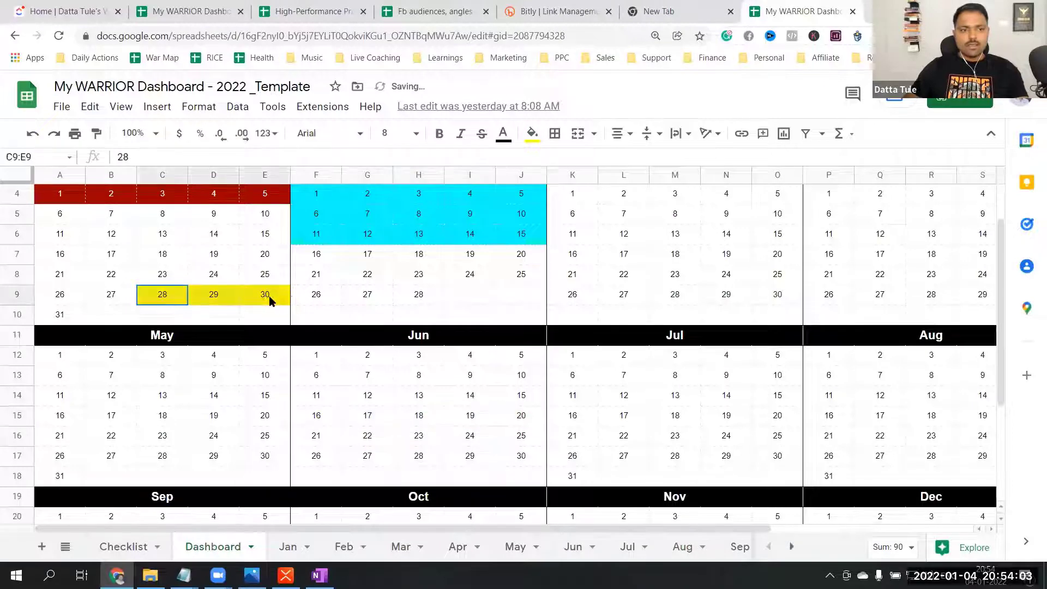
click(532, 133)
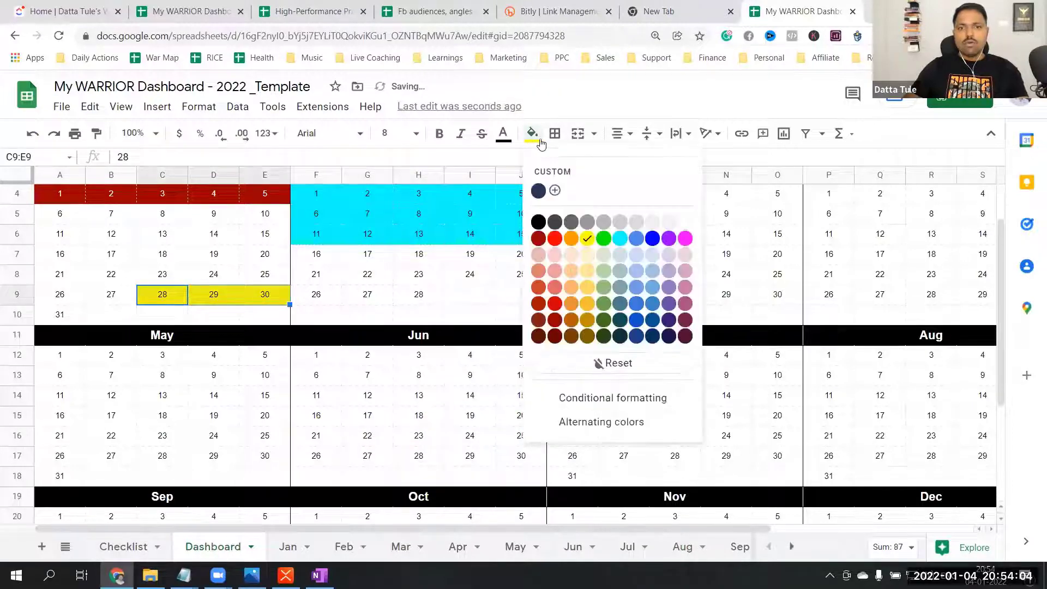
click(684, 221)
Step: Clear the yellow highlight from the 11 to 14 December cells (P22:S22) by filling them with white
scroll(685, 229, down, 4)
drag(827, 382, 979, 381)
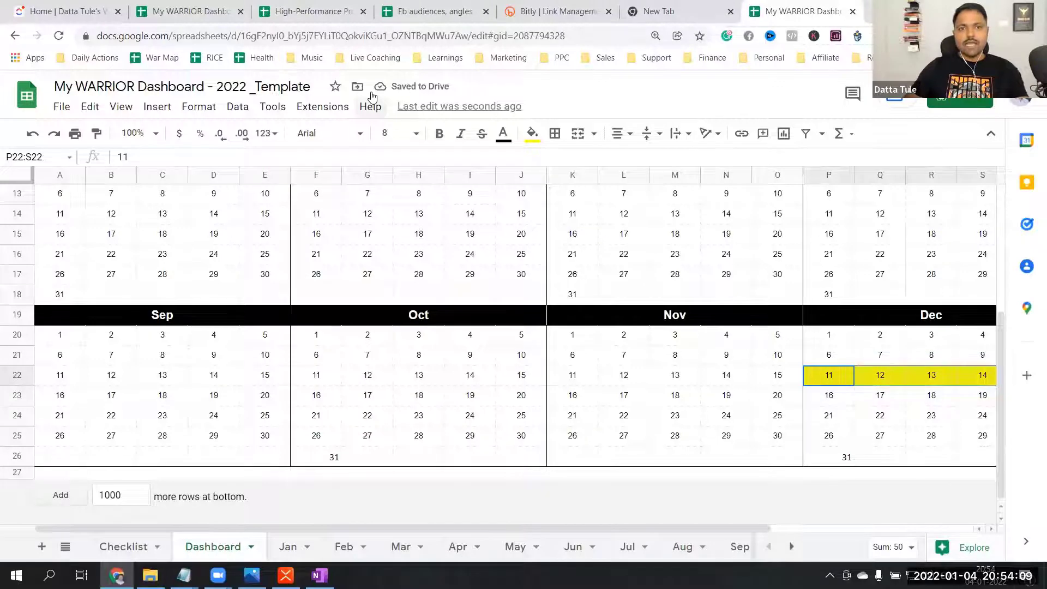
click(532, 133)
click(684, 222)
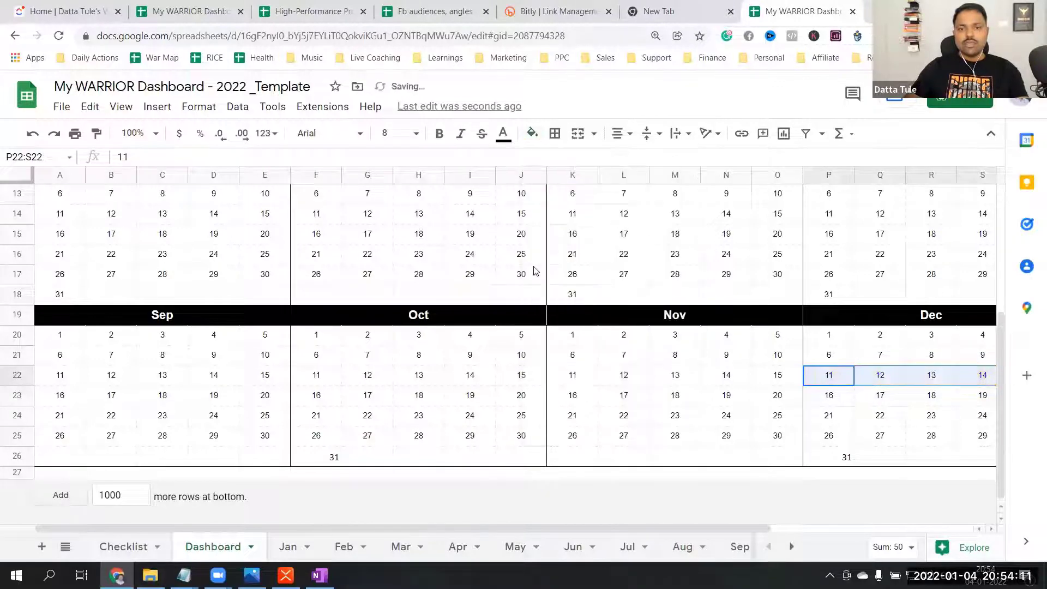
scroll(536, 271, up, 4)
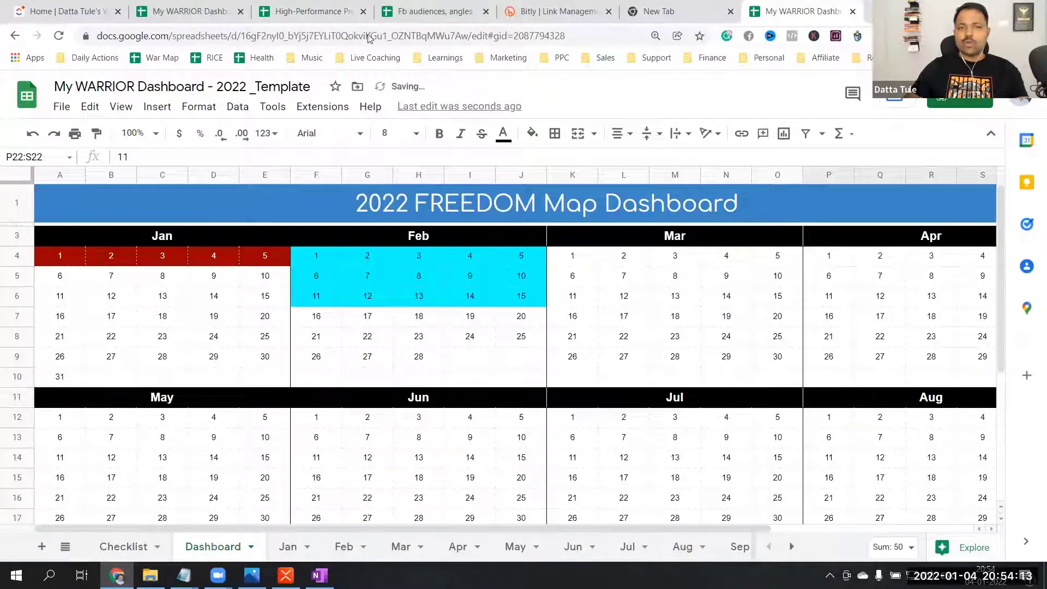
Step: Fill the cyan 1 to 15 February block (F4:J6) with white to remove its sample highlight
click(361, 210)
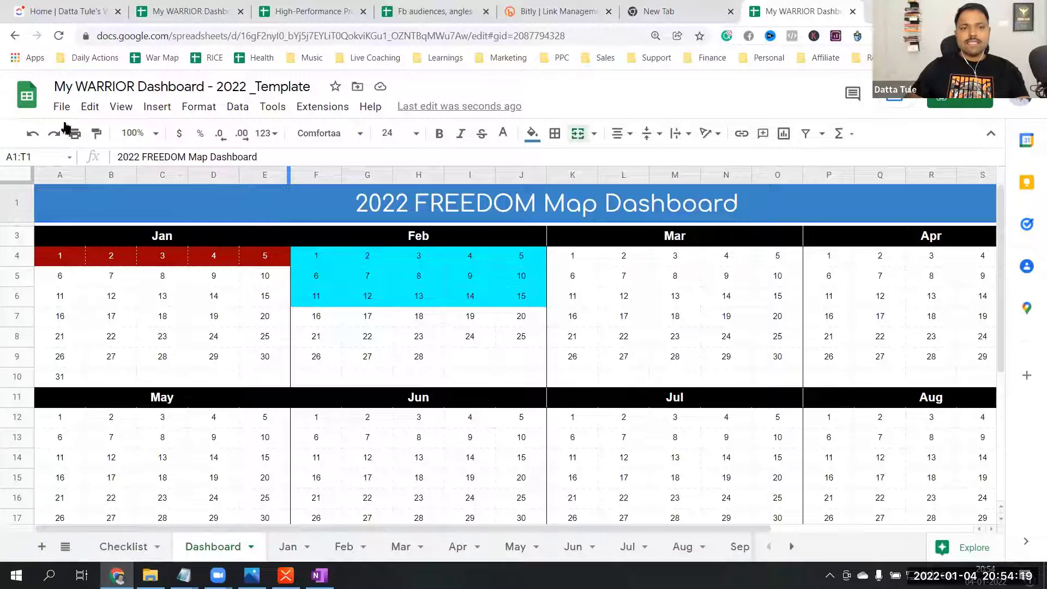
drag(312, 256, 544, 303)
click(532, 133)
click(687, 231)
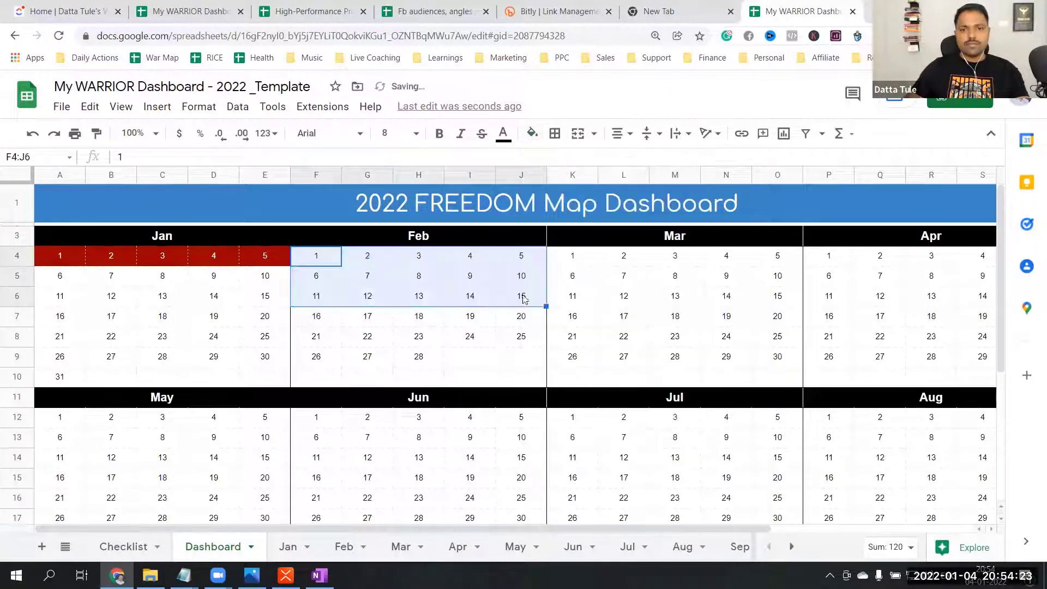
click(470, 315)
Step: Go to the Jan sheet and select the Building Website & Funnel example entries of 1 and 2 January (K6:N6)
scroll(415, 355, down, 5)
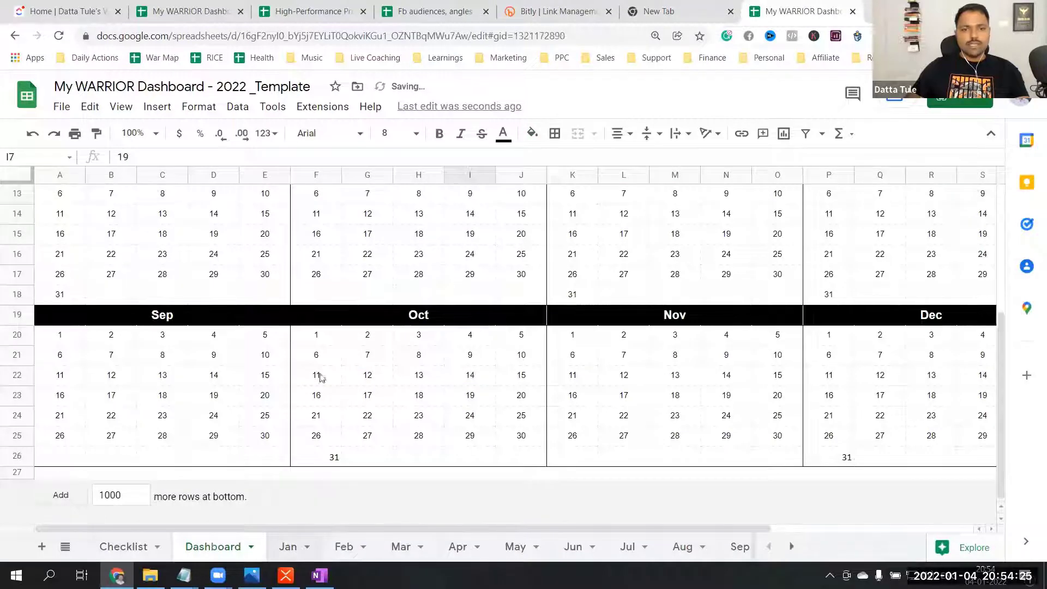
key(ctrl+shift+Page_Down)
scroll(827, 283, up, 5)
drag(823, 261, 979, 264)
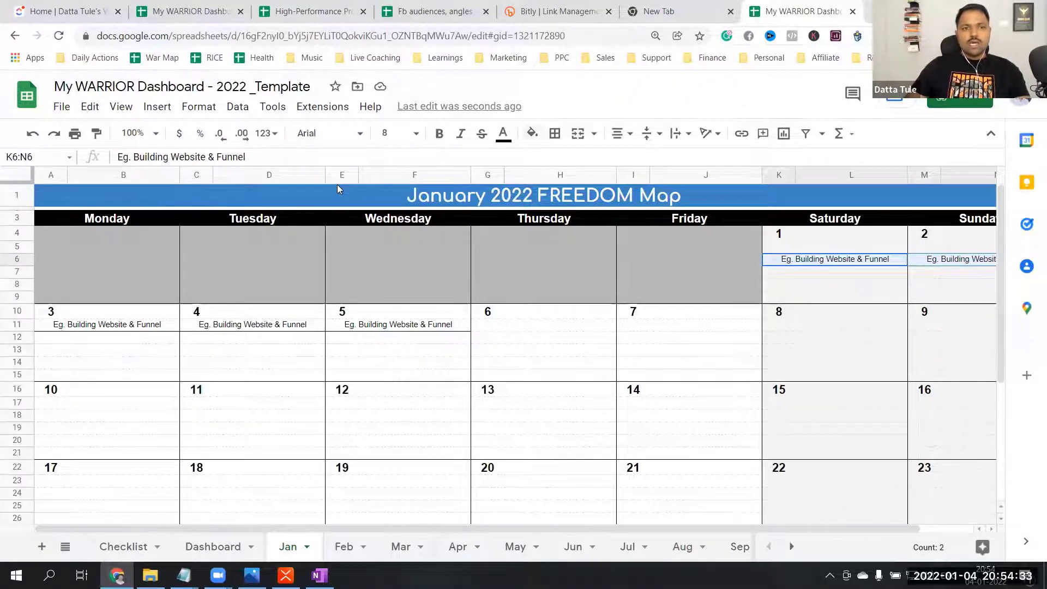
Step: Bring up the Copy document dialog for the template and close it without making a copy
click(63, 108)
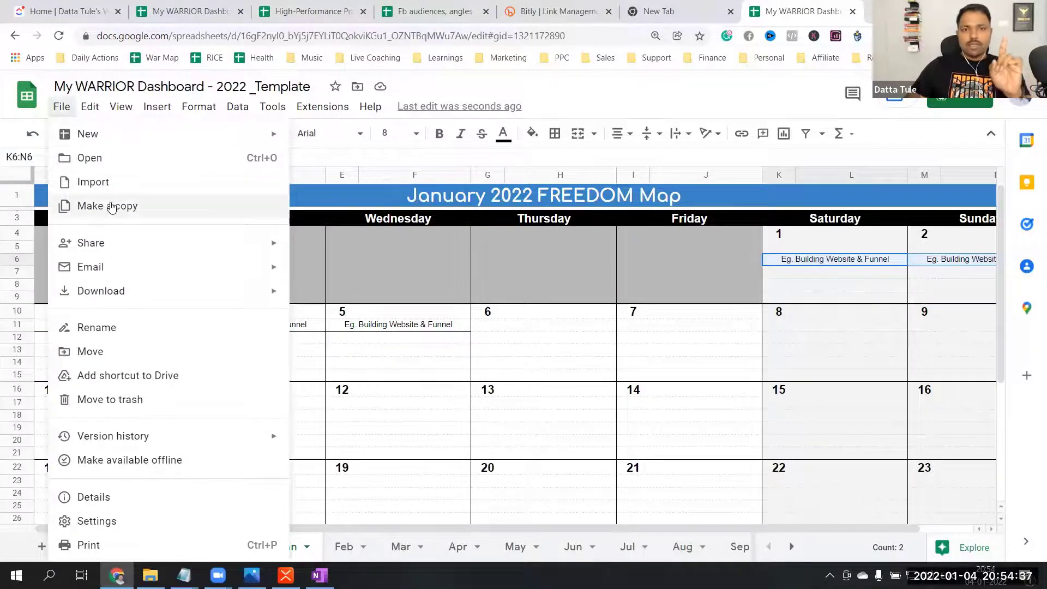
click(64, 107)
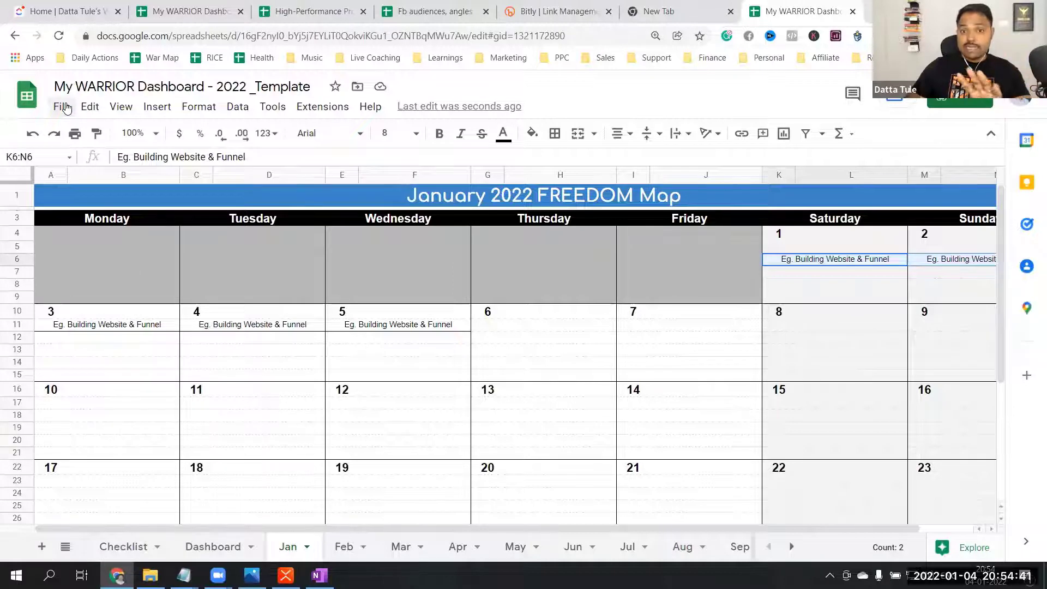
click(63, 107)
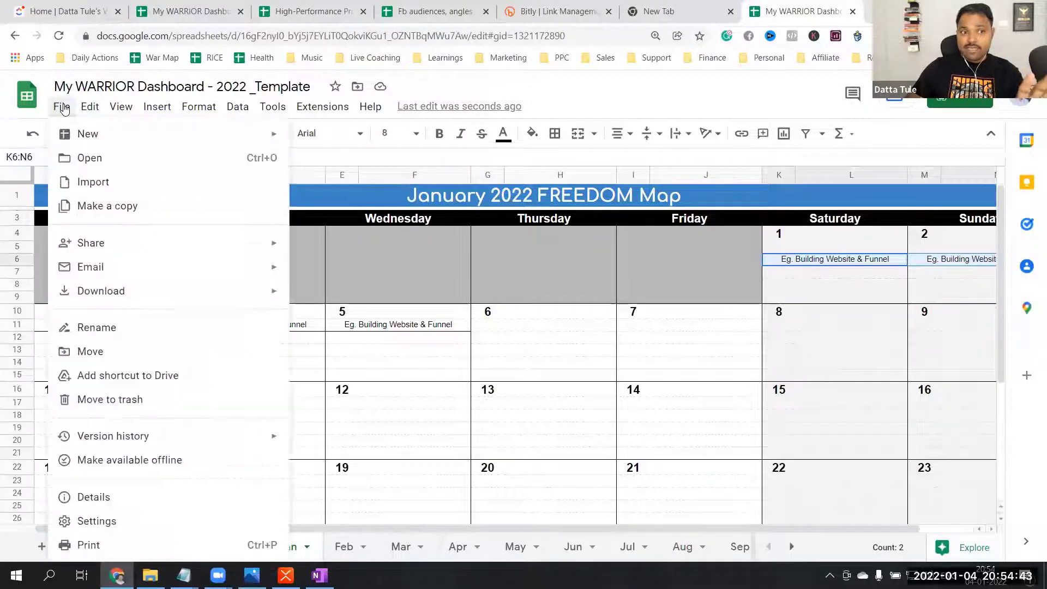
click(109, 211)
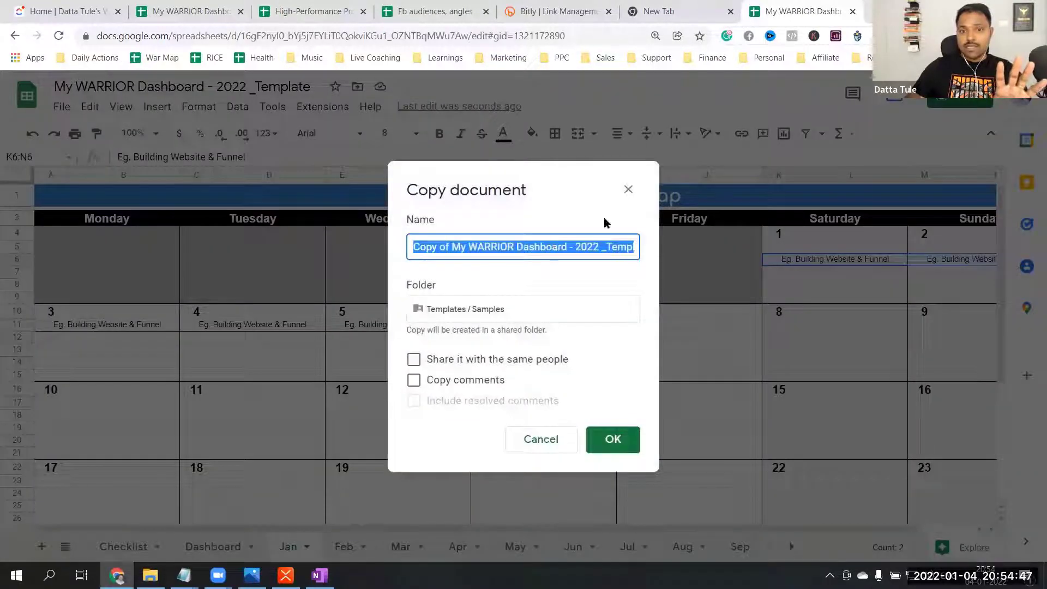
click(627, 190)
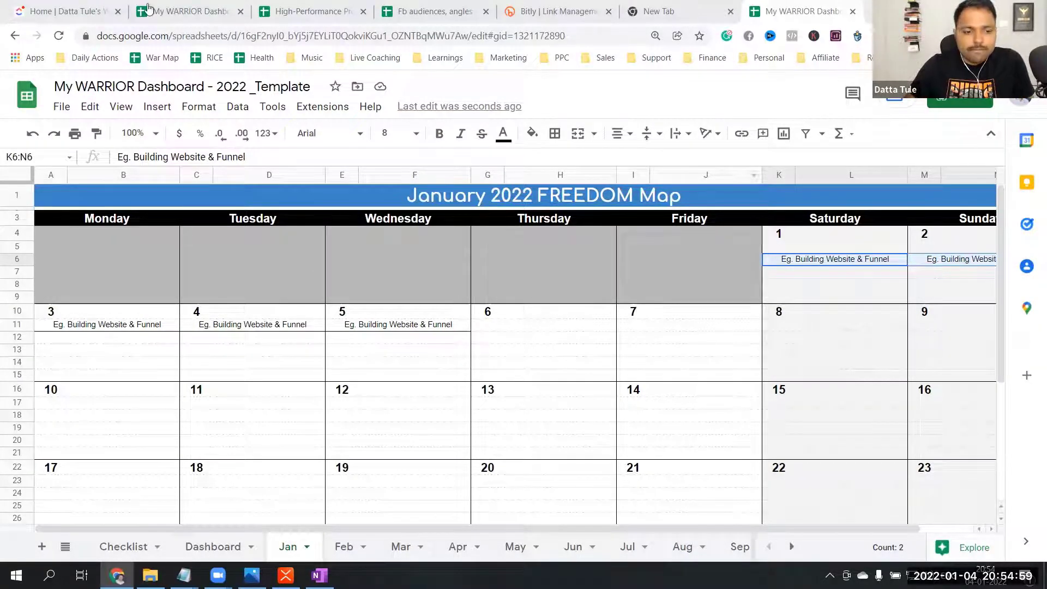
Step: Switch to Telegram and open the Traffic & Funnel Domination group chat
key(super)
text(telegram)
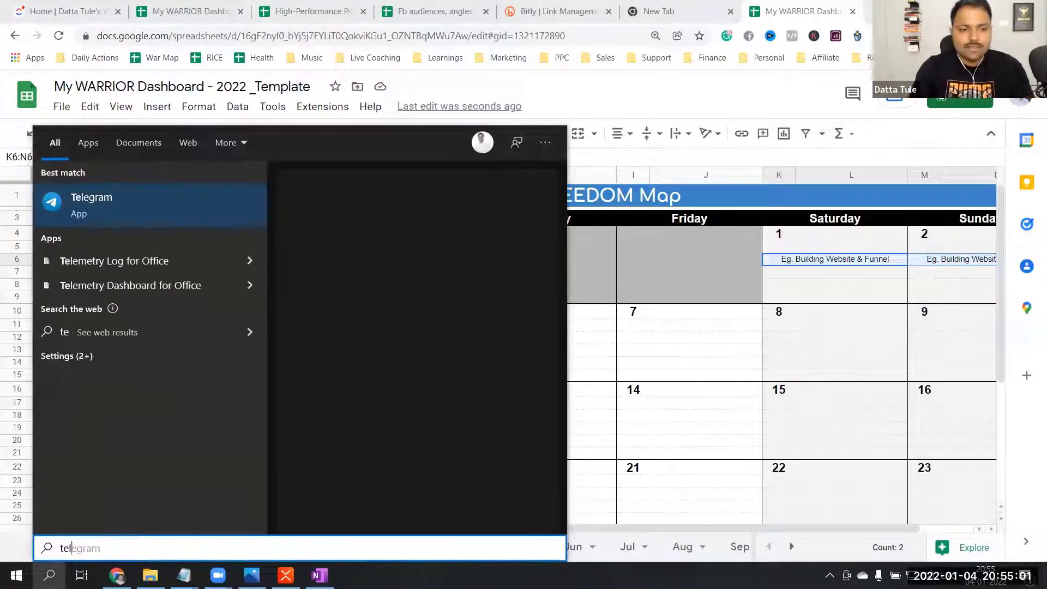
key(Return)
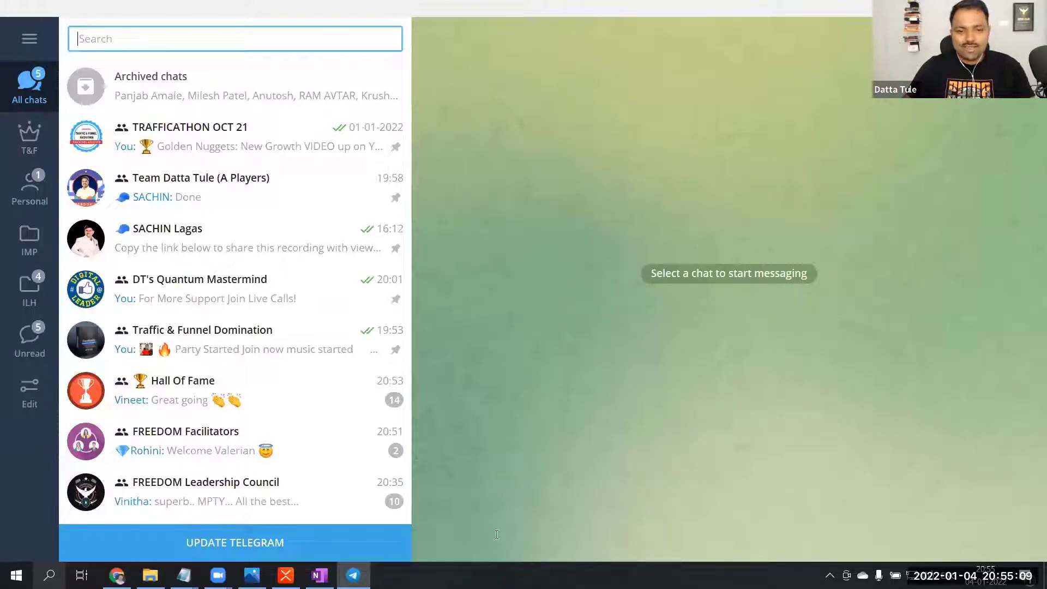
key(ctrl+5)
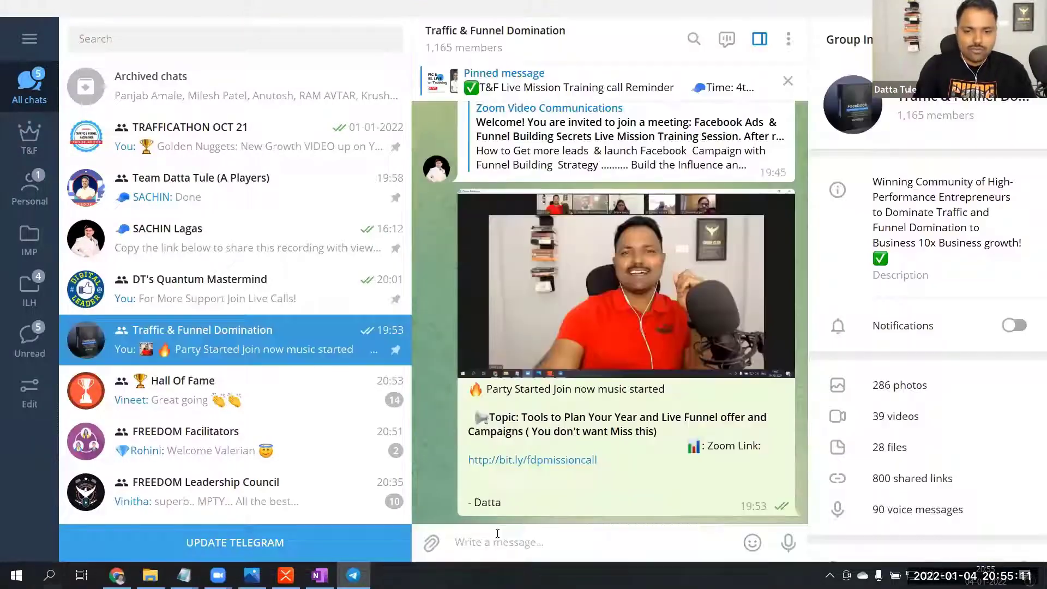
key(ctrl+v)
click(497, 532)
text(open in Go)
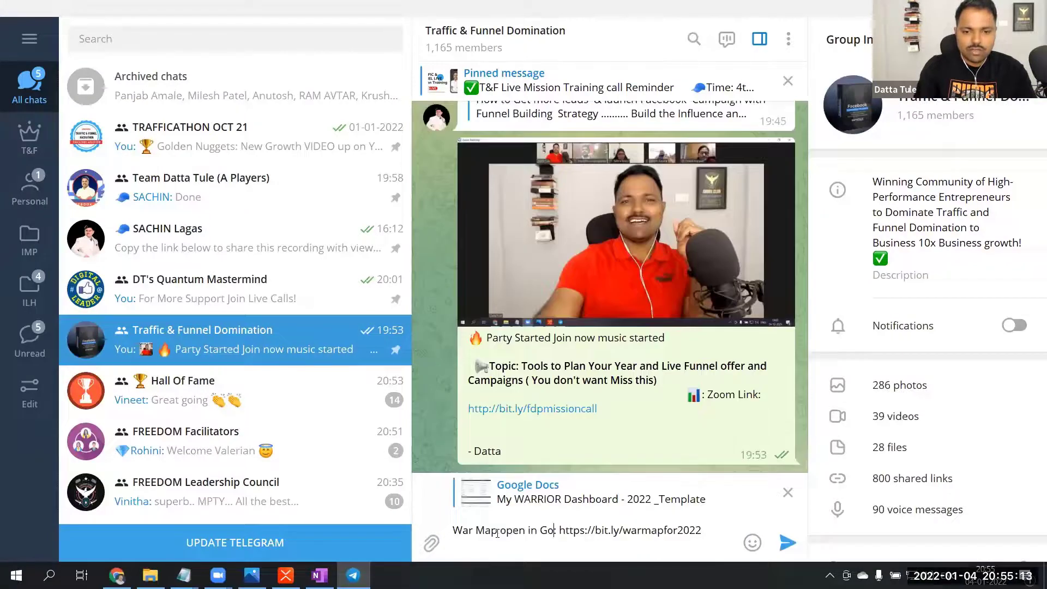
text(ogle and Make:)
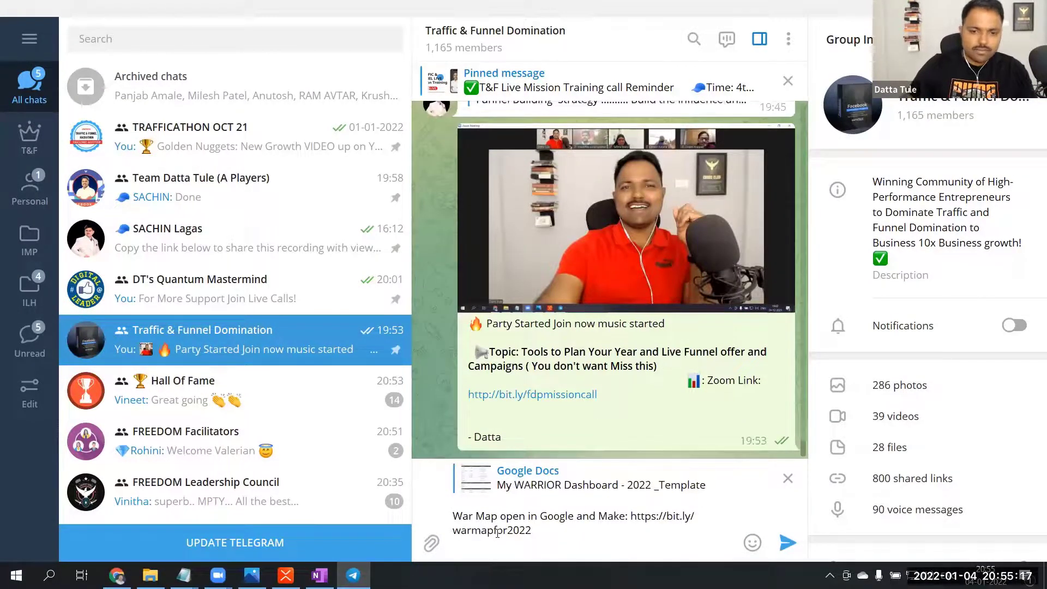
key(Left)
text(a Copy)
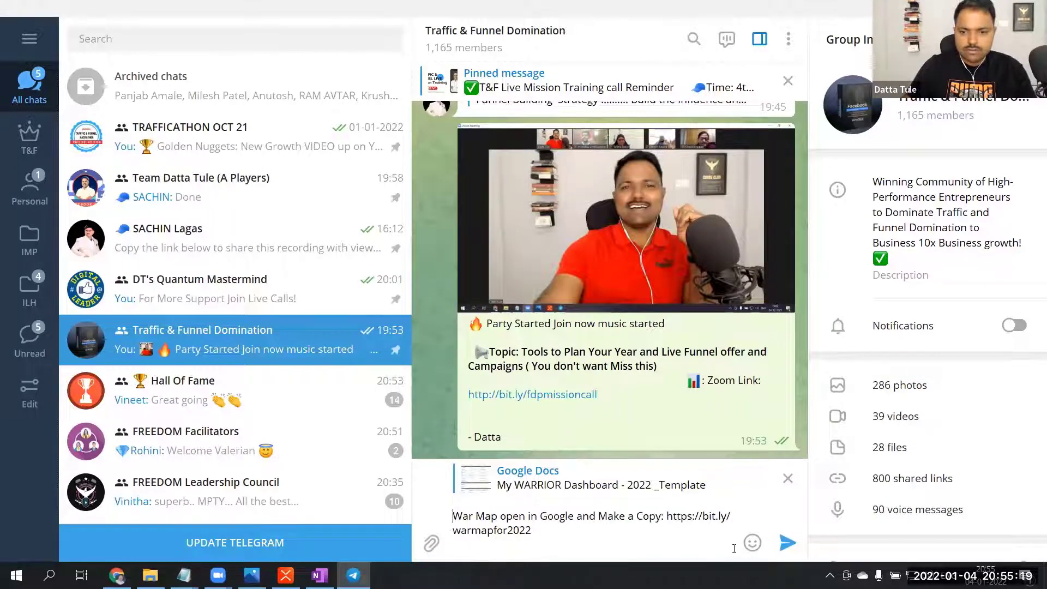
mouse_move(752, 542)
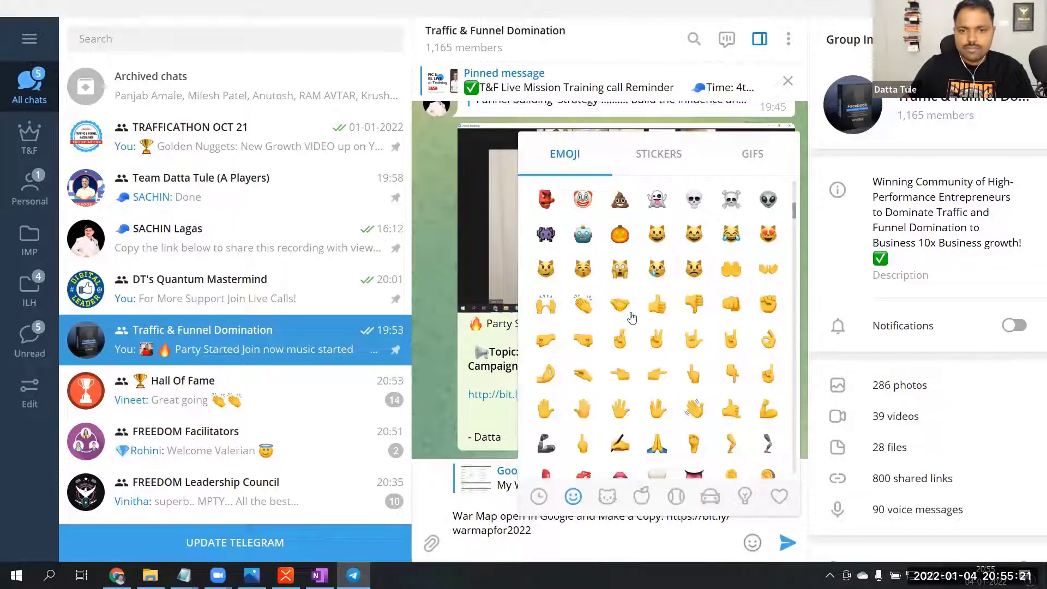